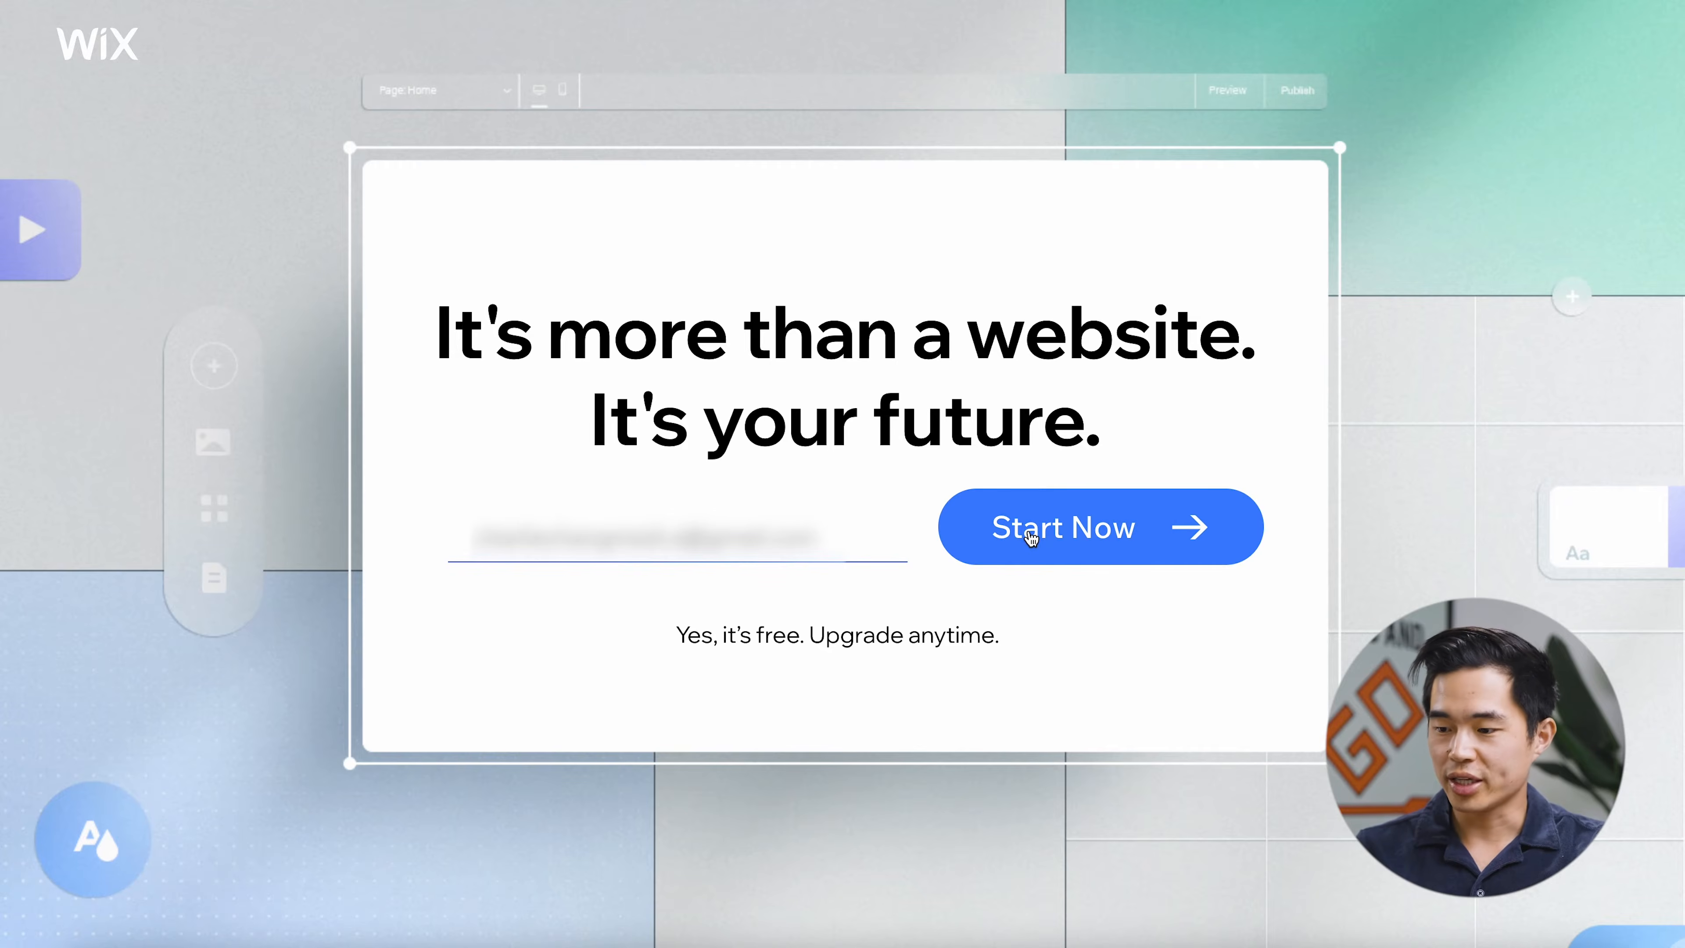
Step: Start the free sign-up with the entered e-mail and activate the account password field
click(1065, 527)
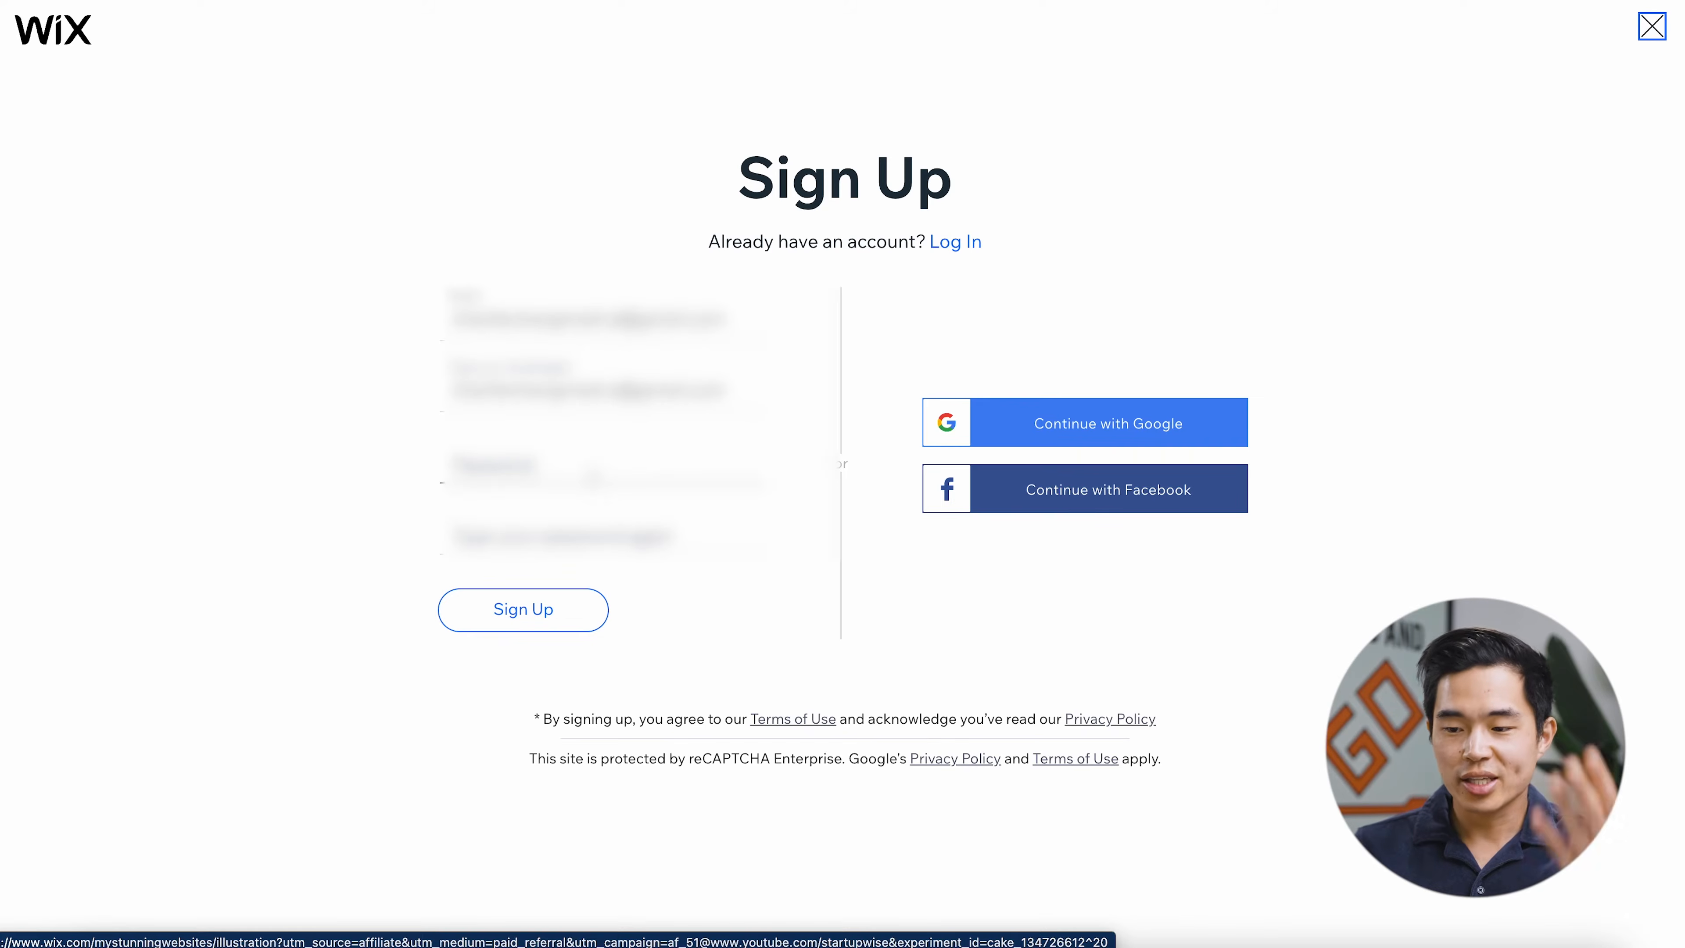
click(566, 464)
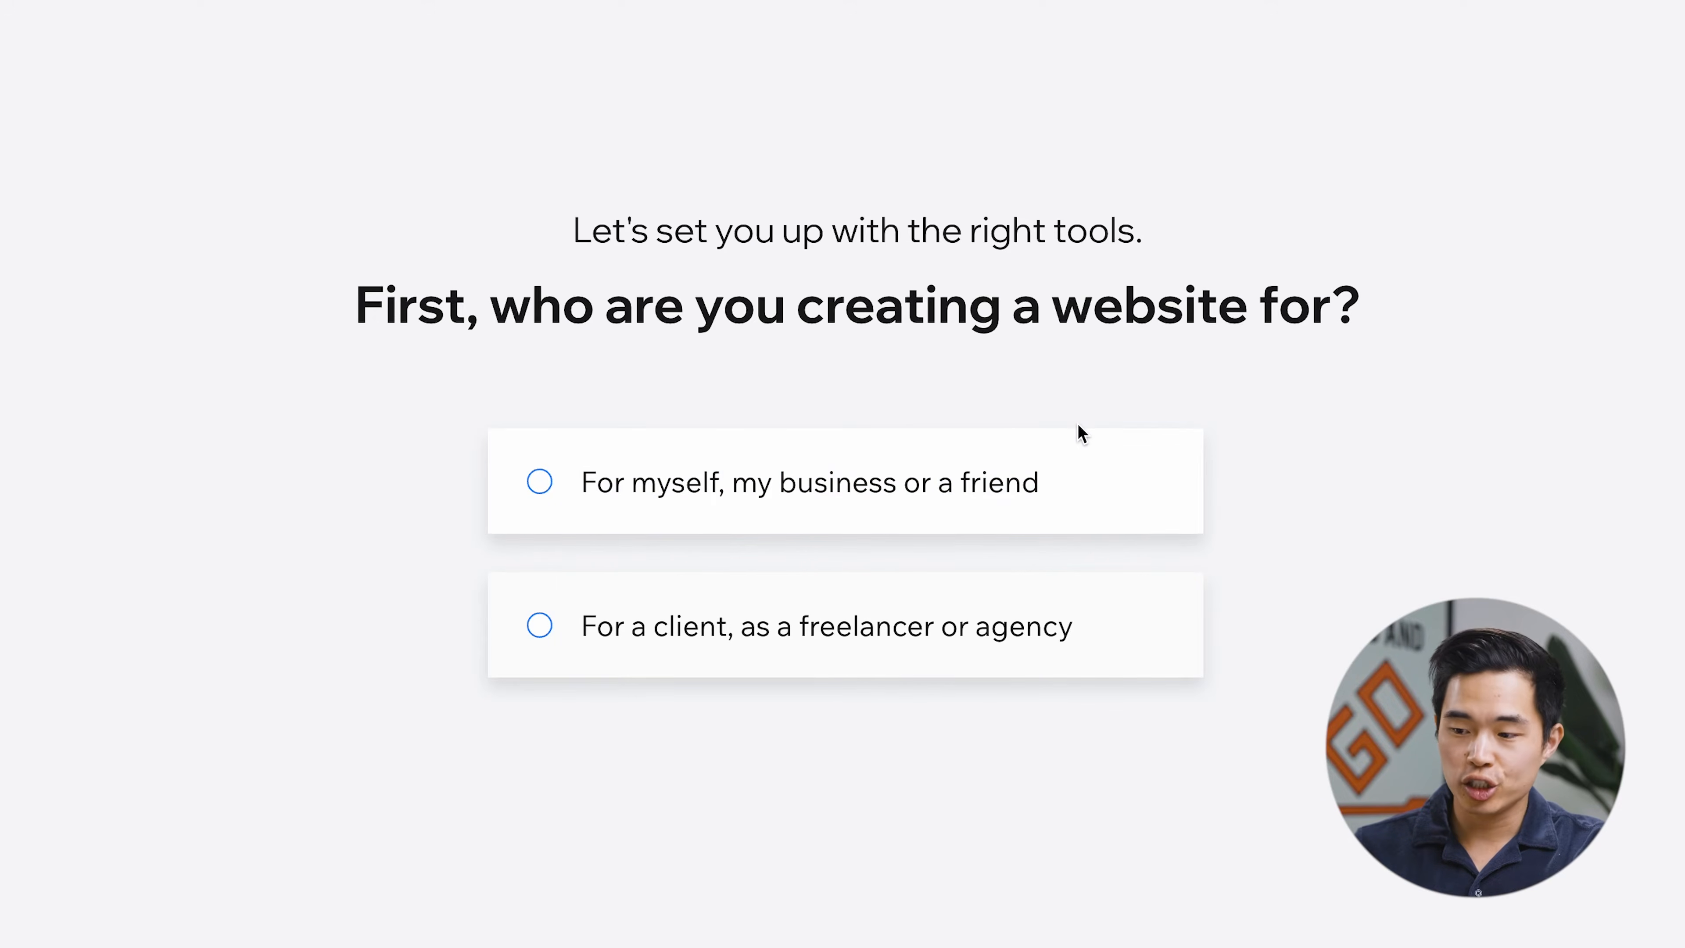
Step: Set the website as for myself, my business or a friend, with Photography Portfolio as its type
click(745, 481)
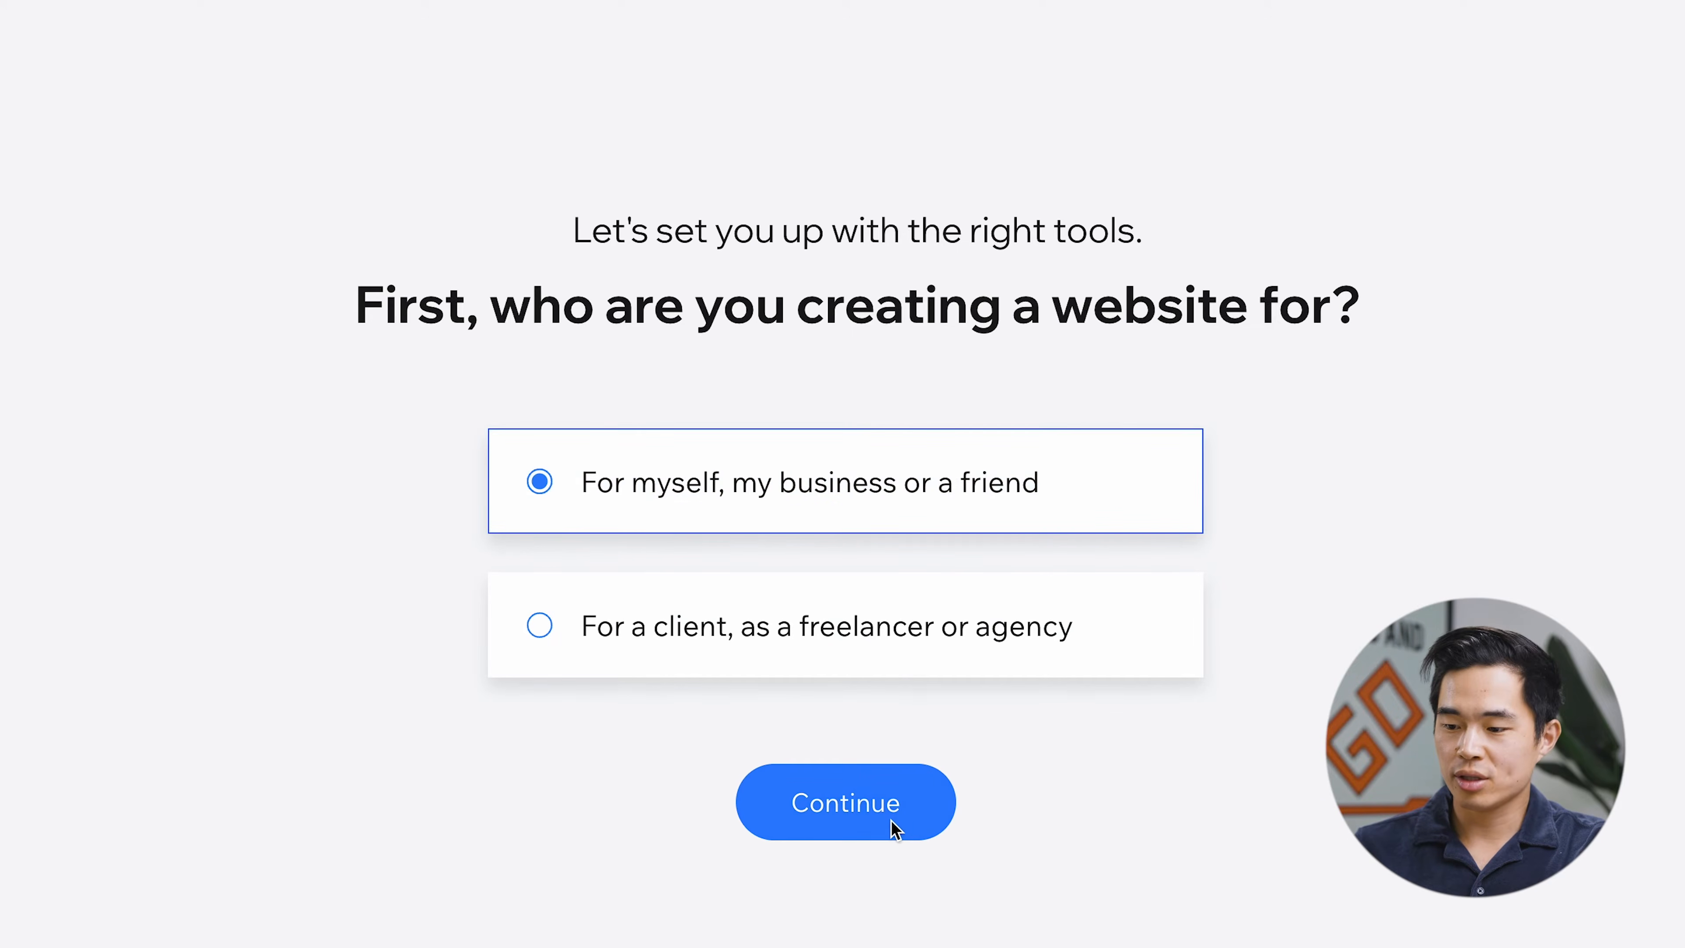
click(891, 821)
text(photogra)
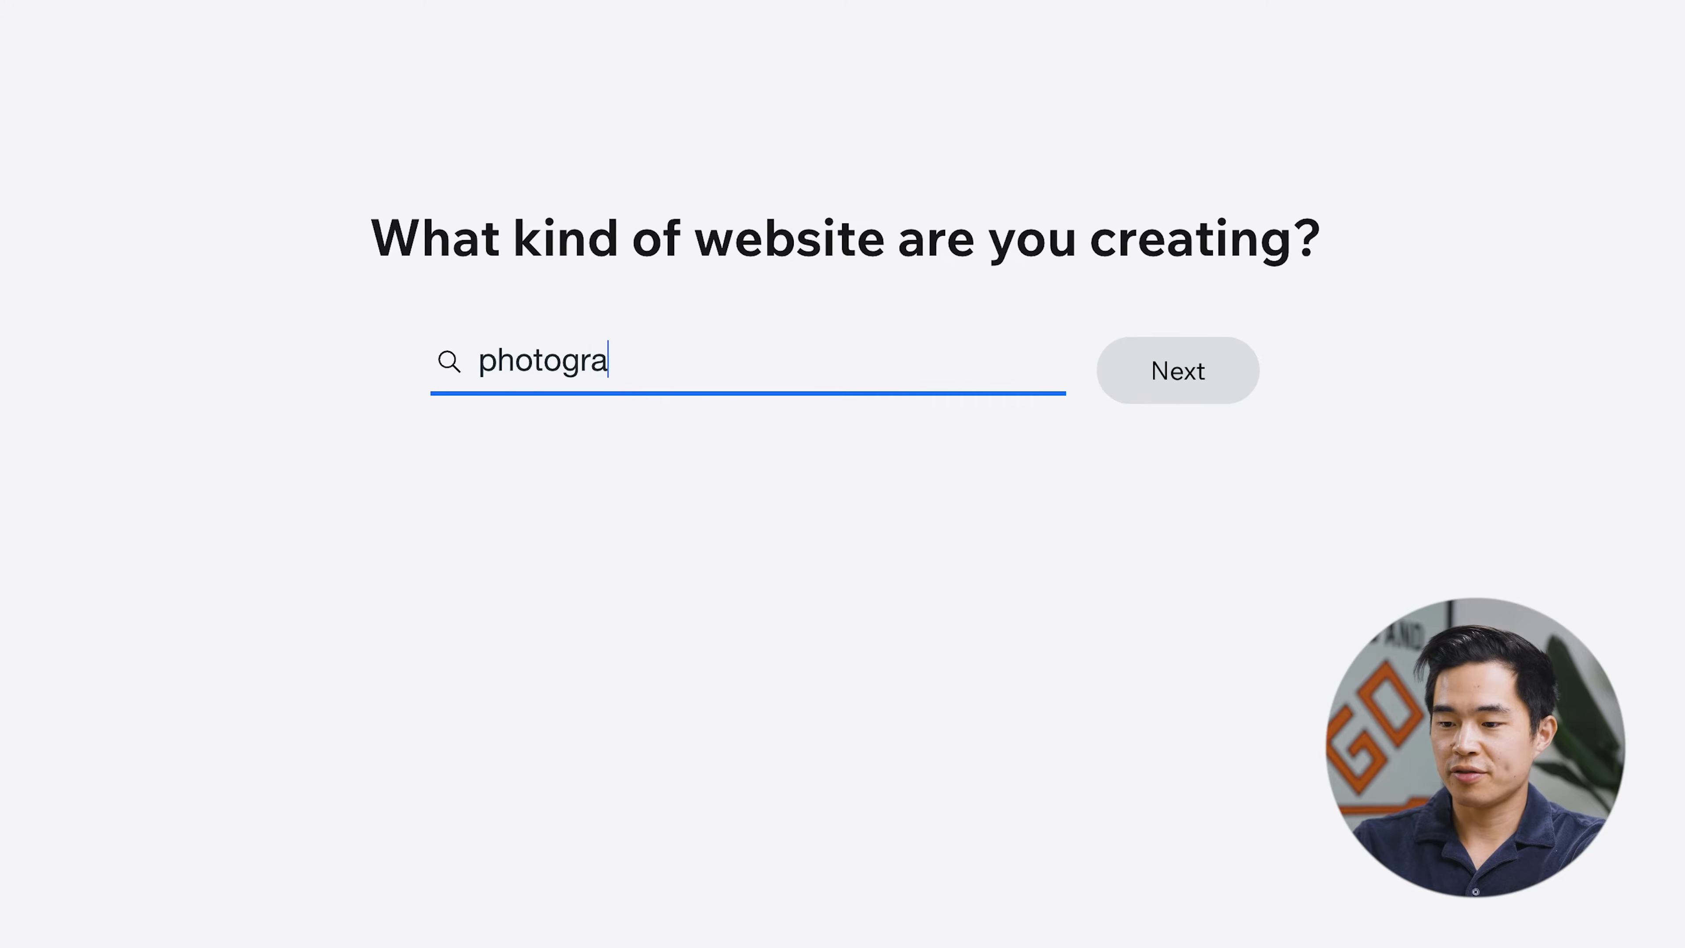
text(phy)
click(638, 464)
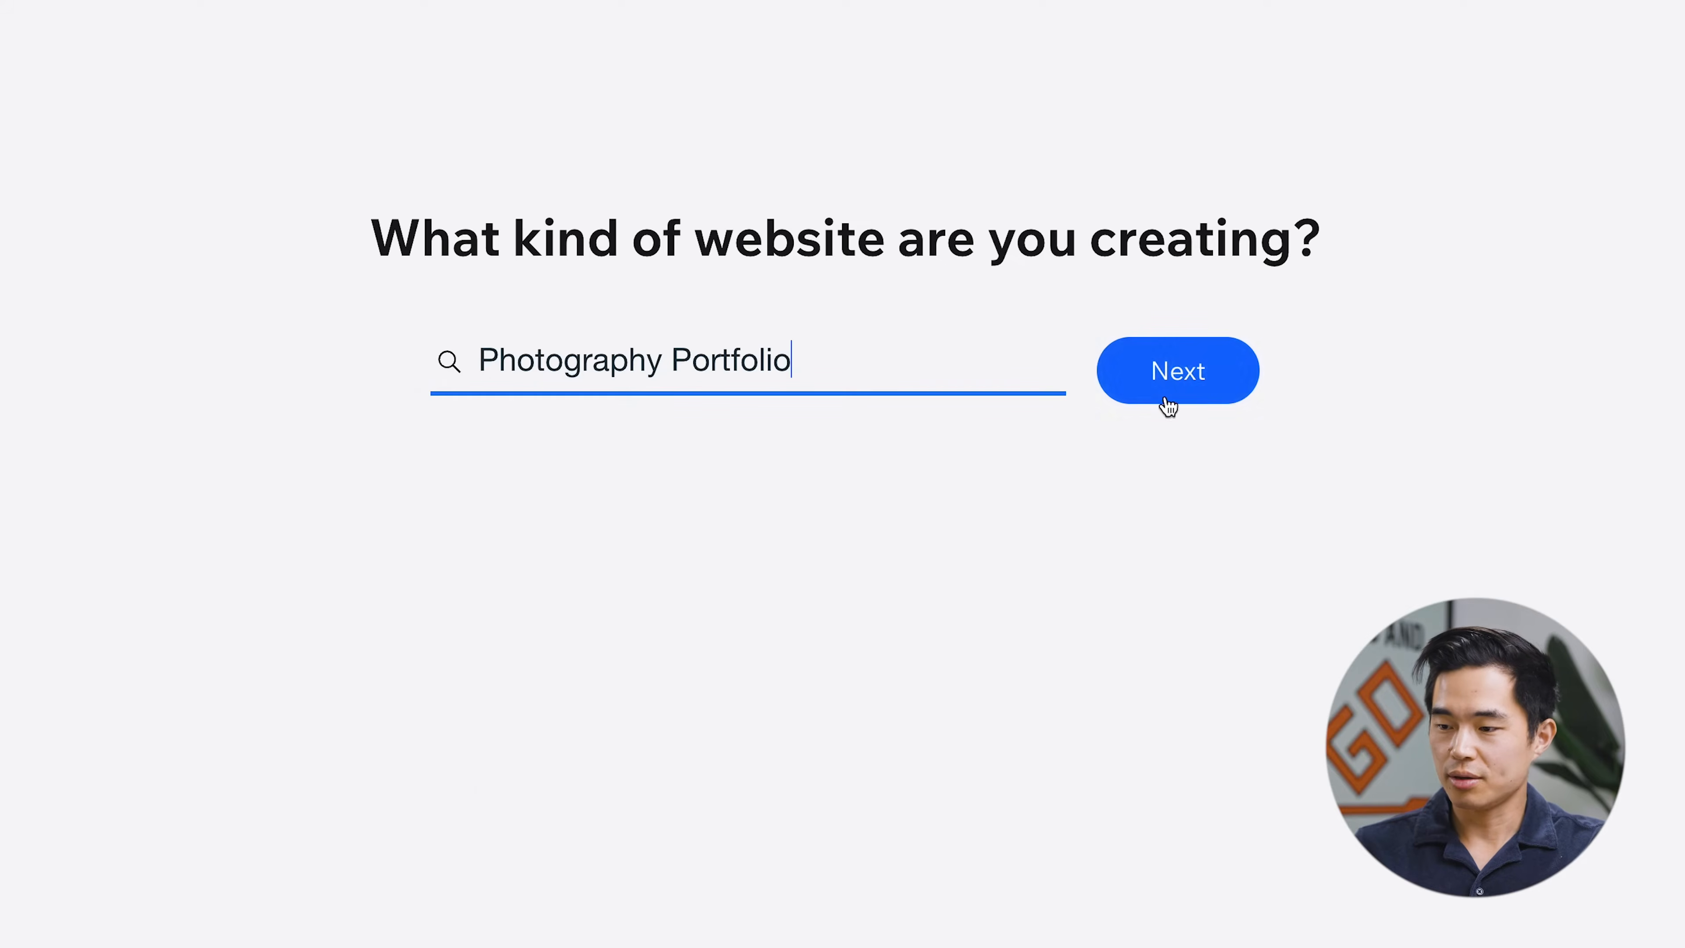
click(1188, 379)
Step: Enter the photography business's name and submit Offer services, Collect leads and Display creative work as the website's goals
text(Charlie)
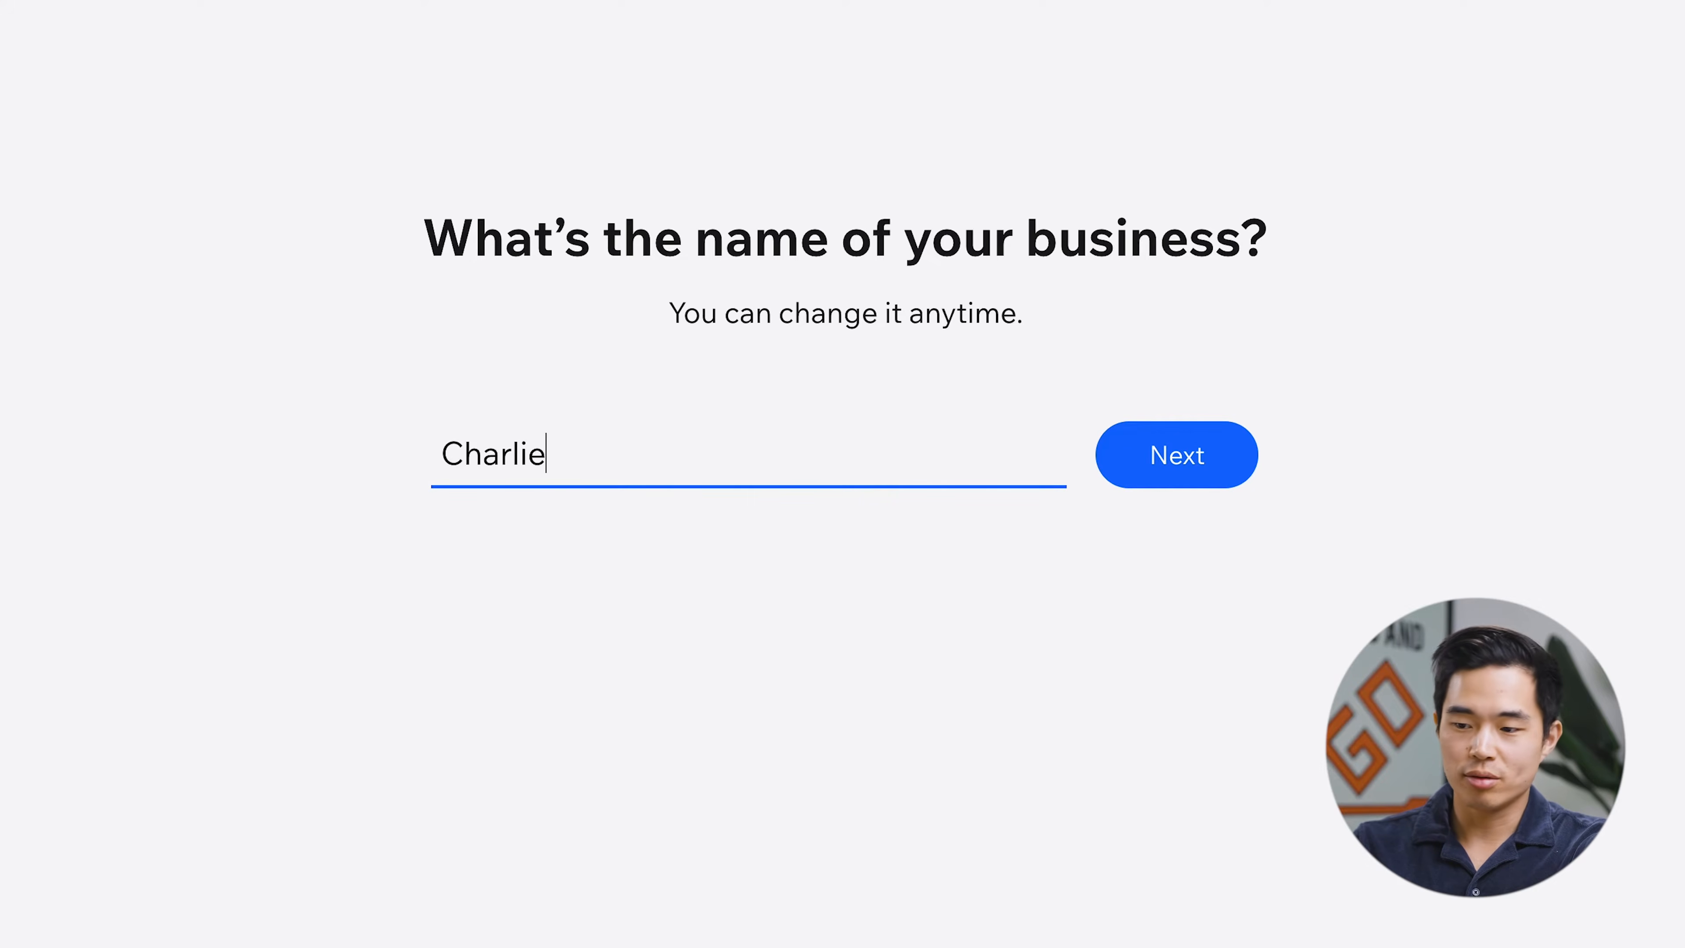
text( Chang Photography)
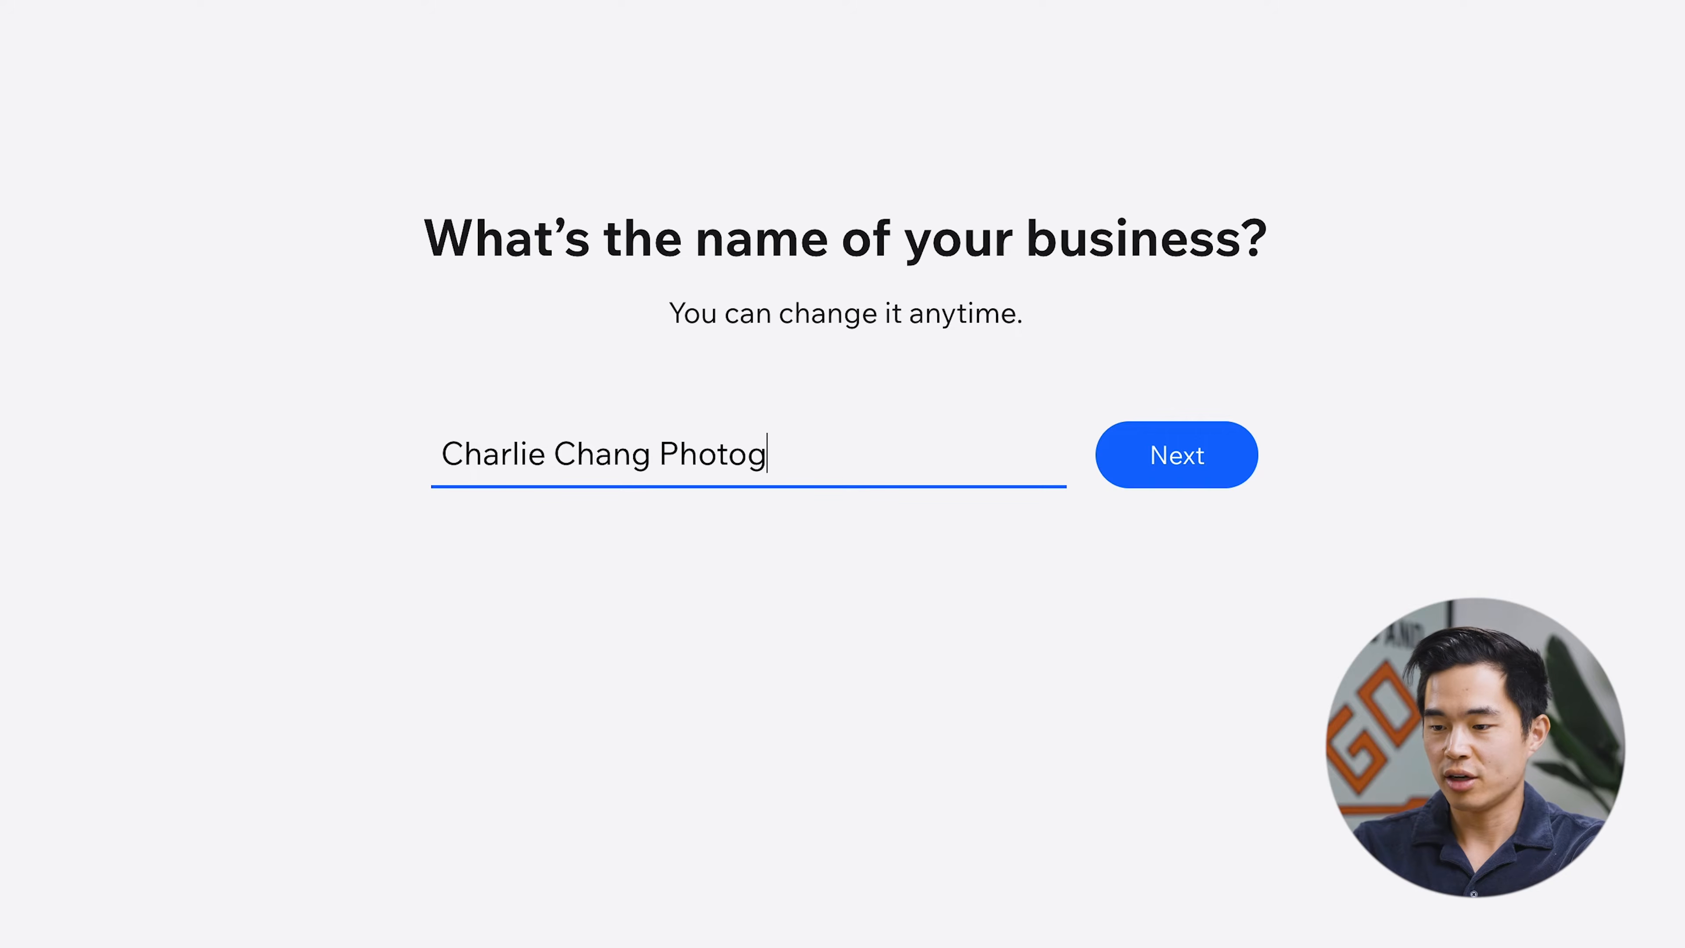
click(1074, 370)
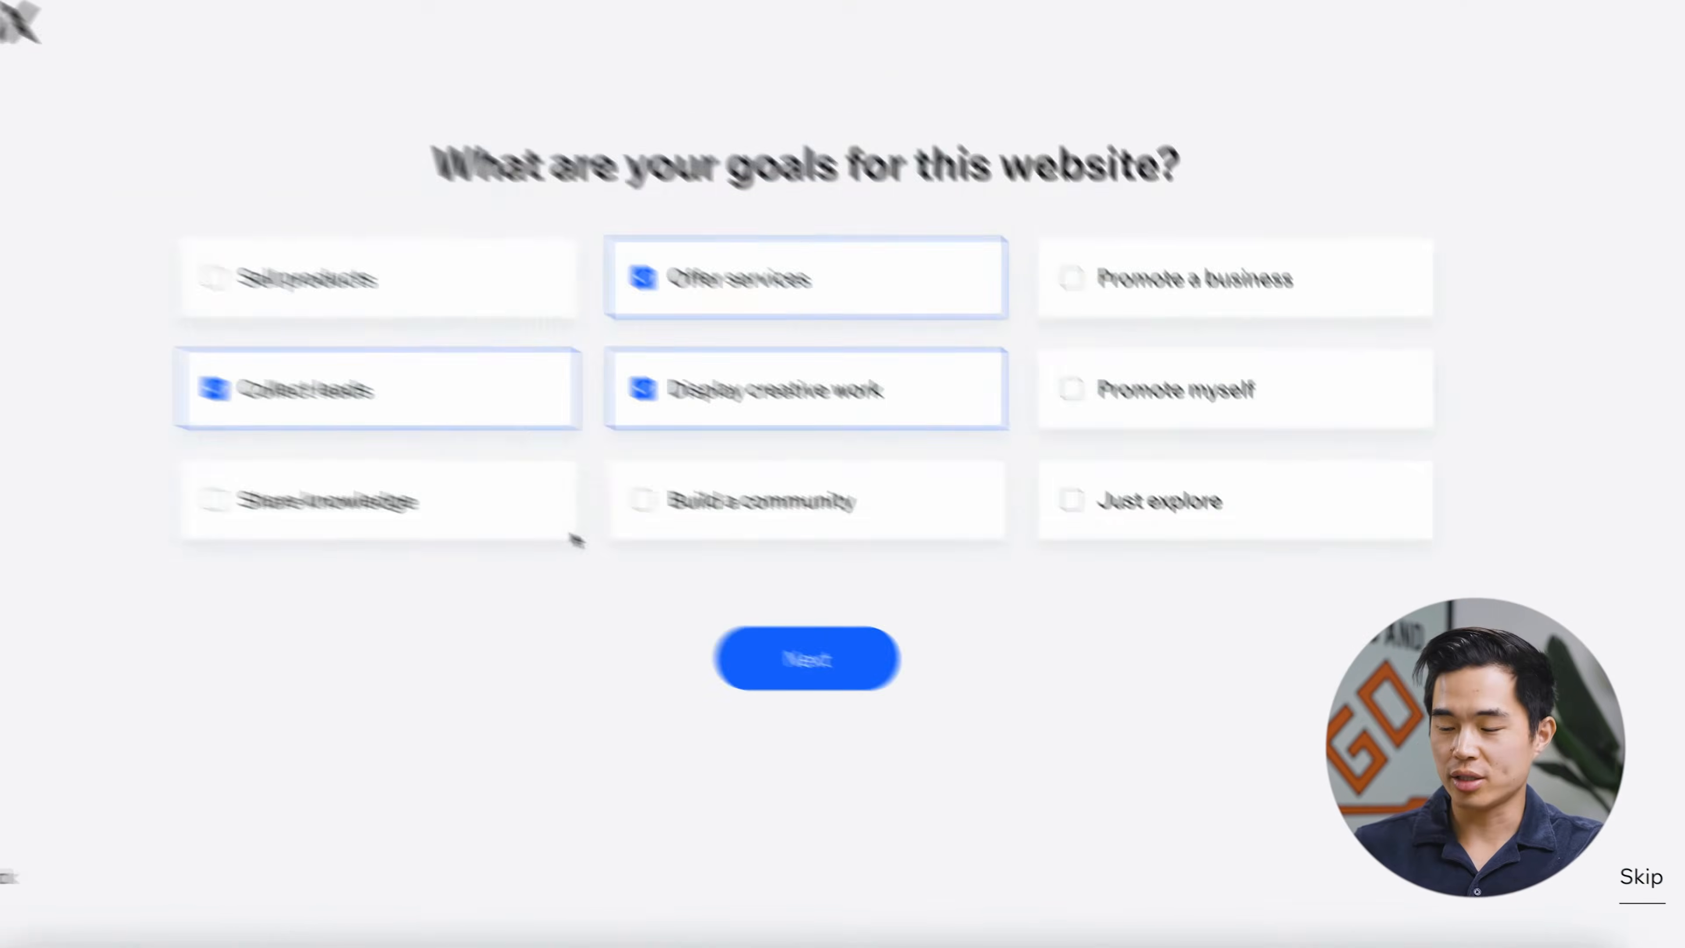
click(864, 682)
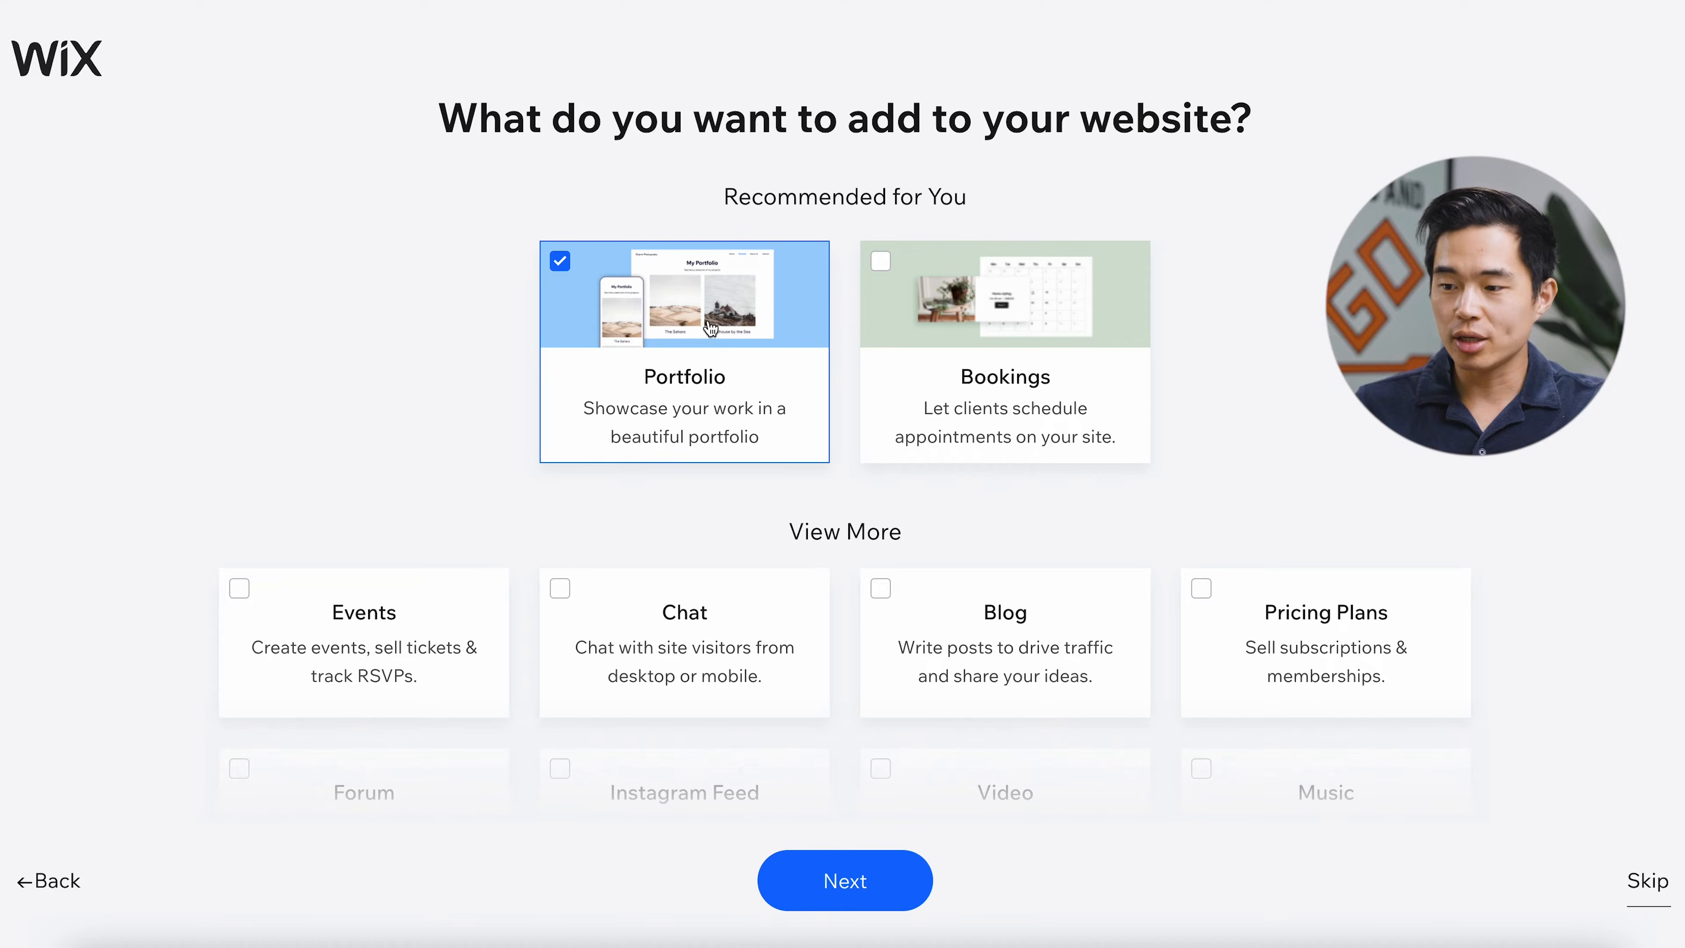
Step: Add Bookings and Blog to the website's features alongside Portfolio, and continue to the dashboard
click(880, 263)
scroll(1146, 355, down, 2)
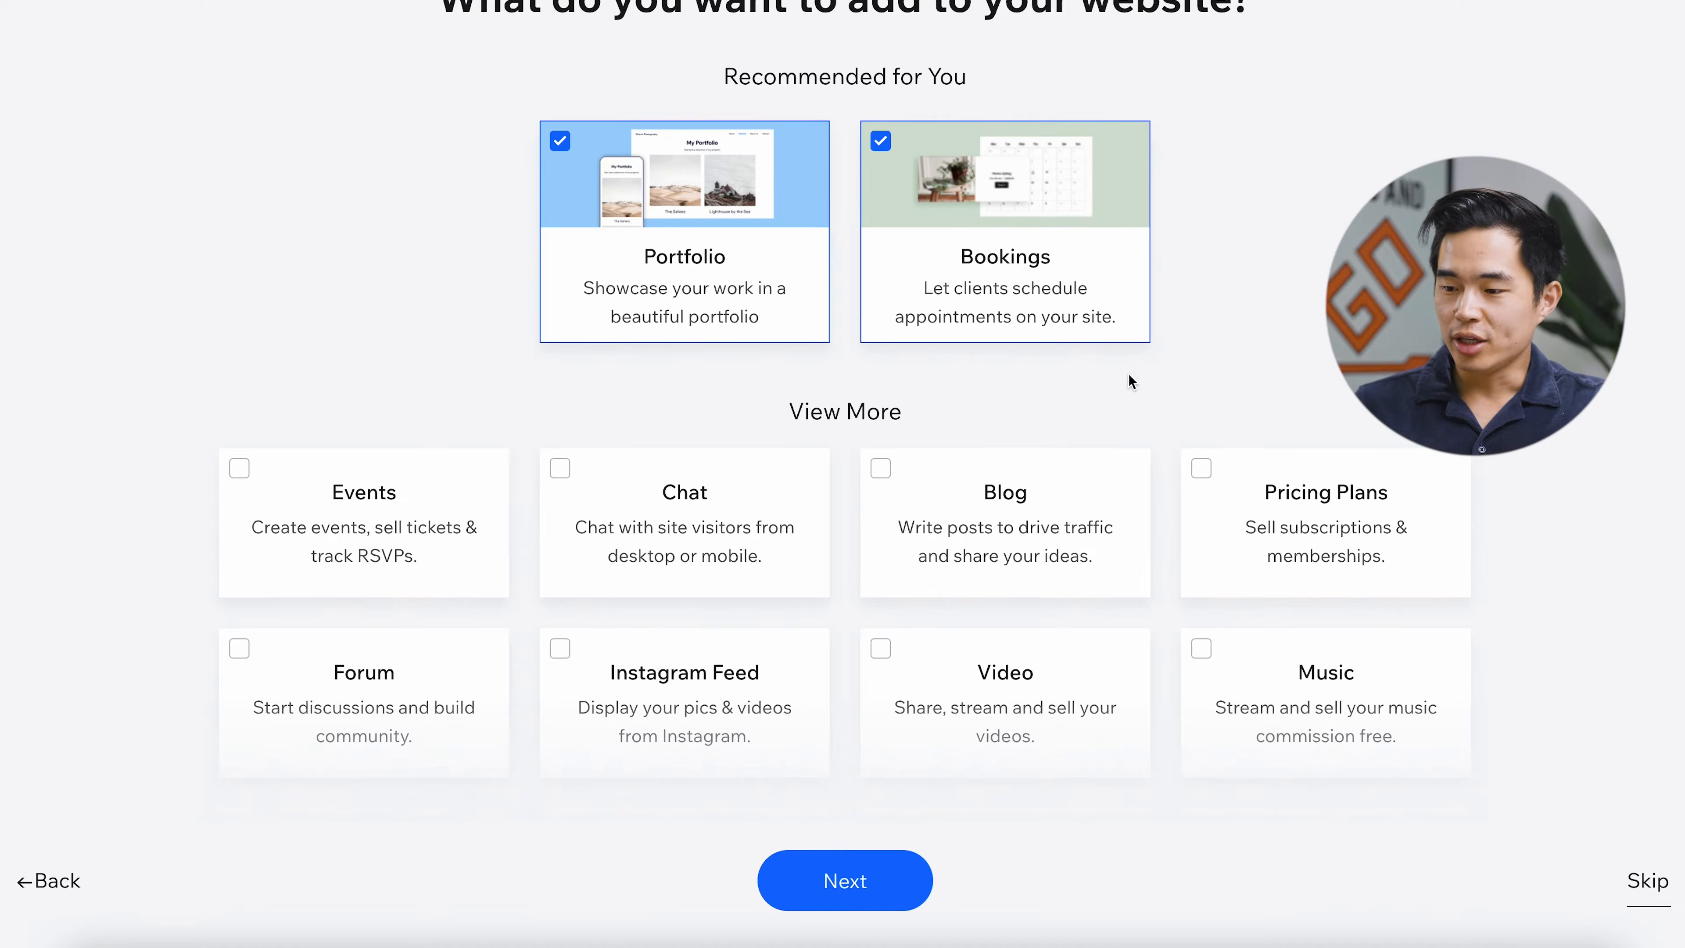
scroll(962, 401, down, 3)
click(884, 258)
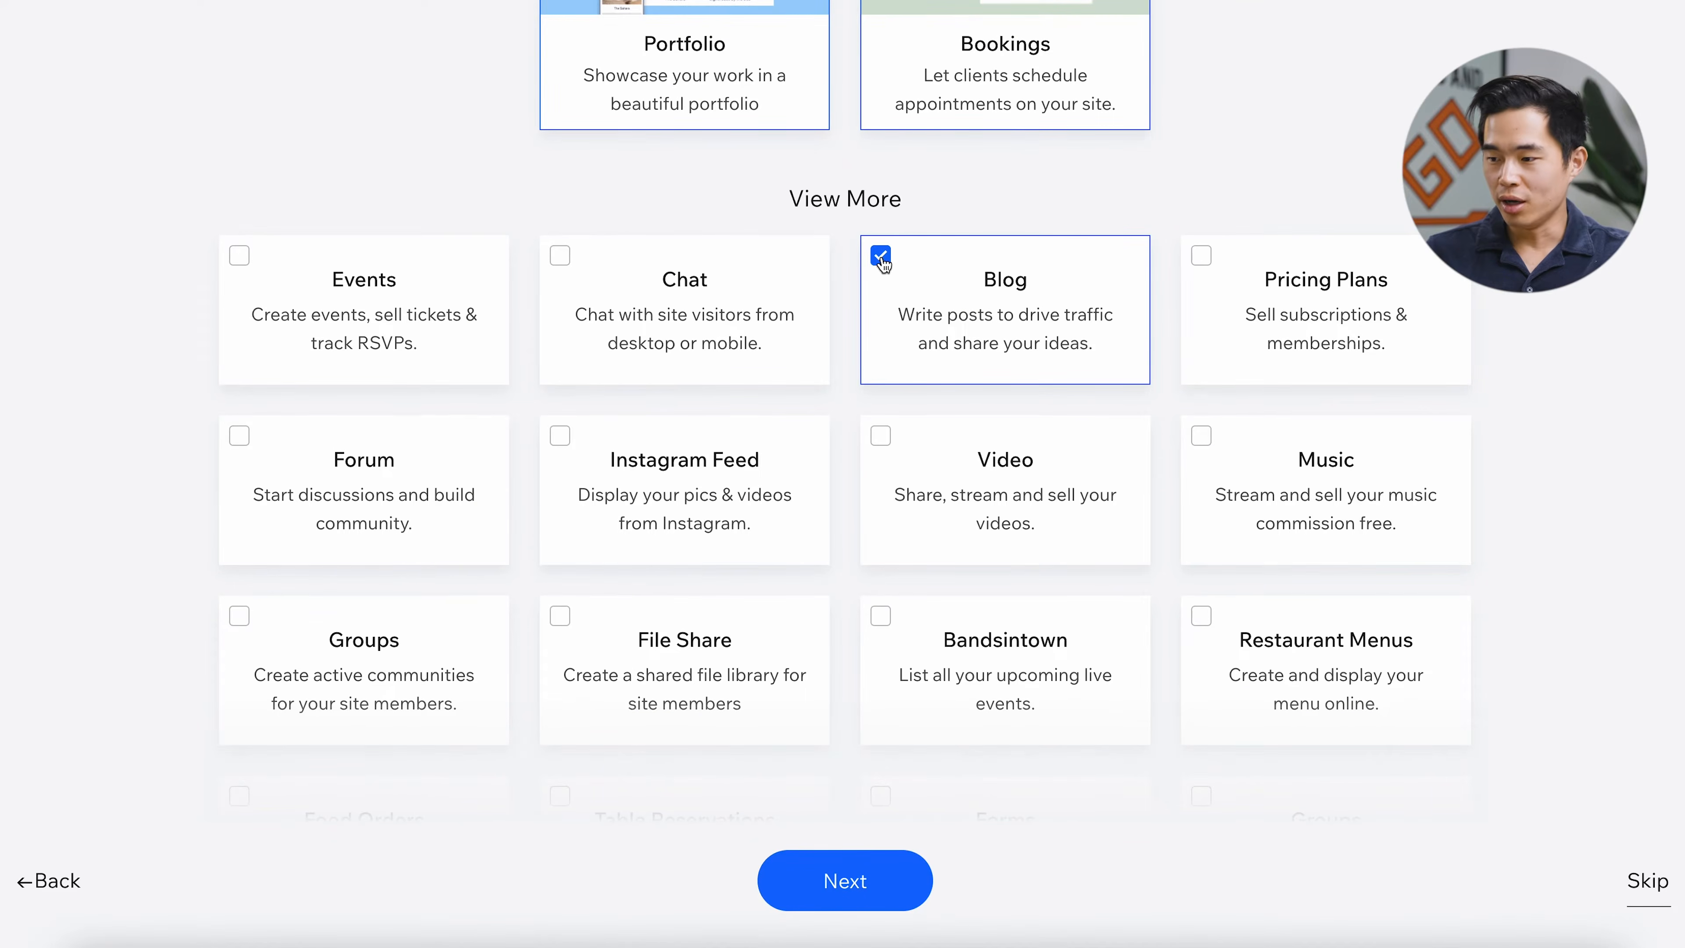
scroll(523, 492, down, 3)
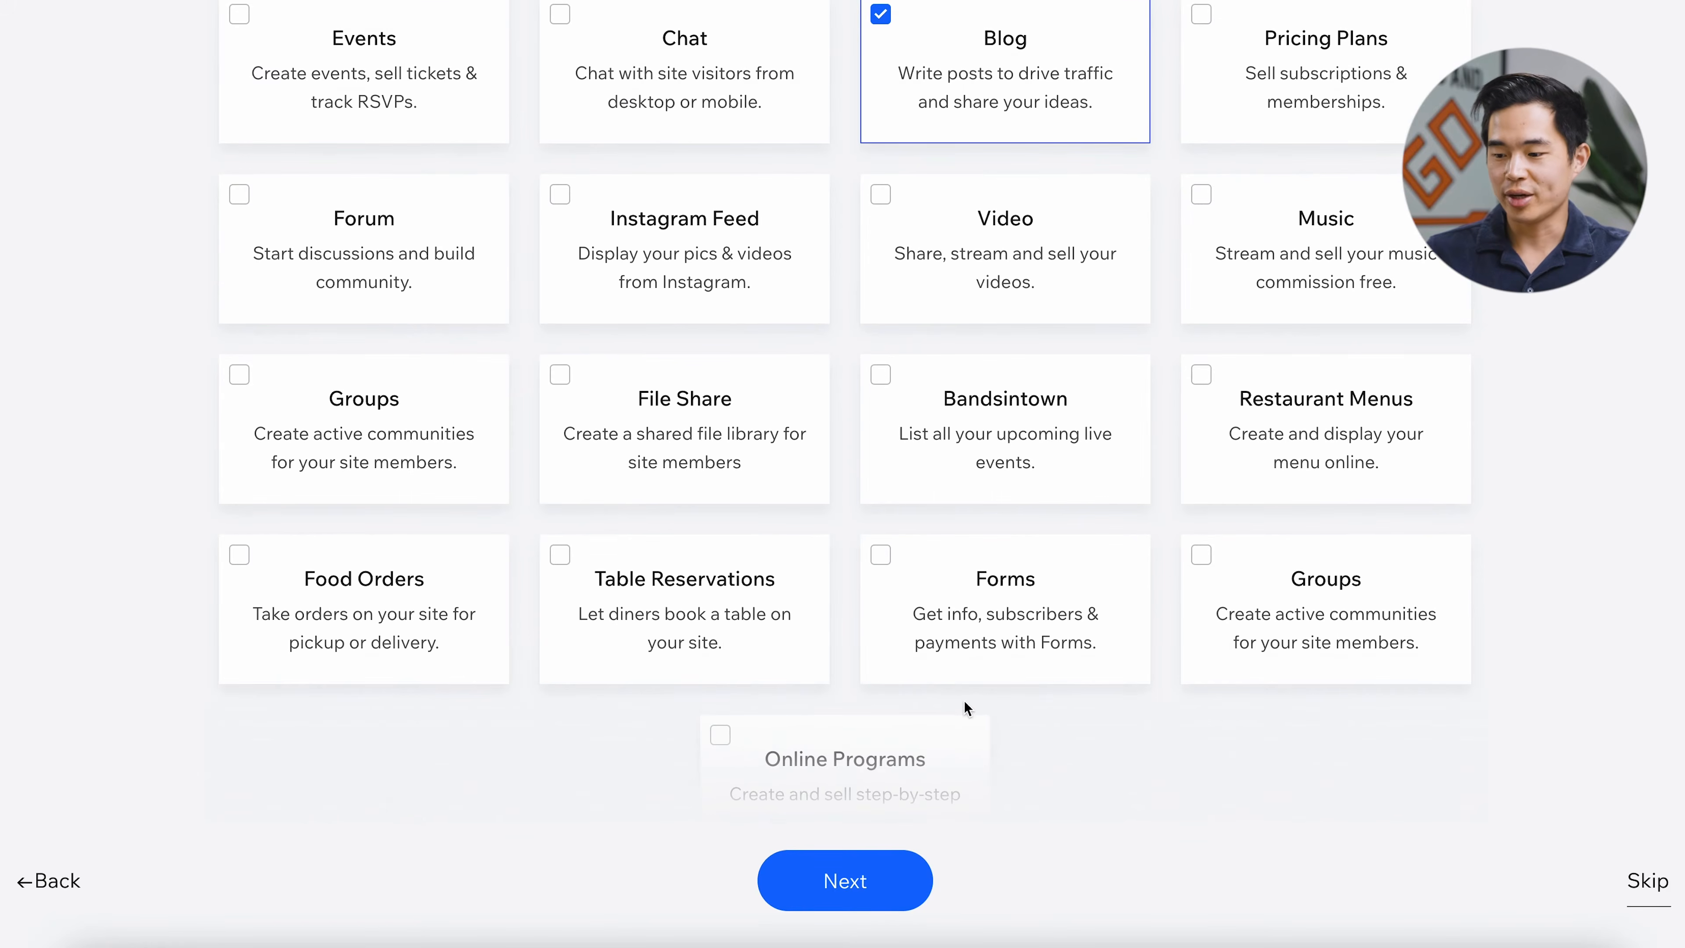
scroll(918, 508, down, 2)
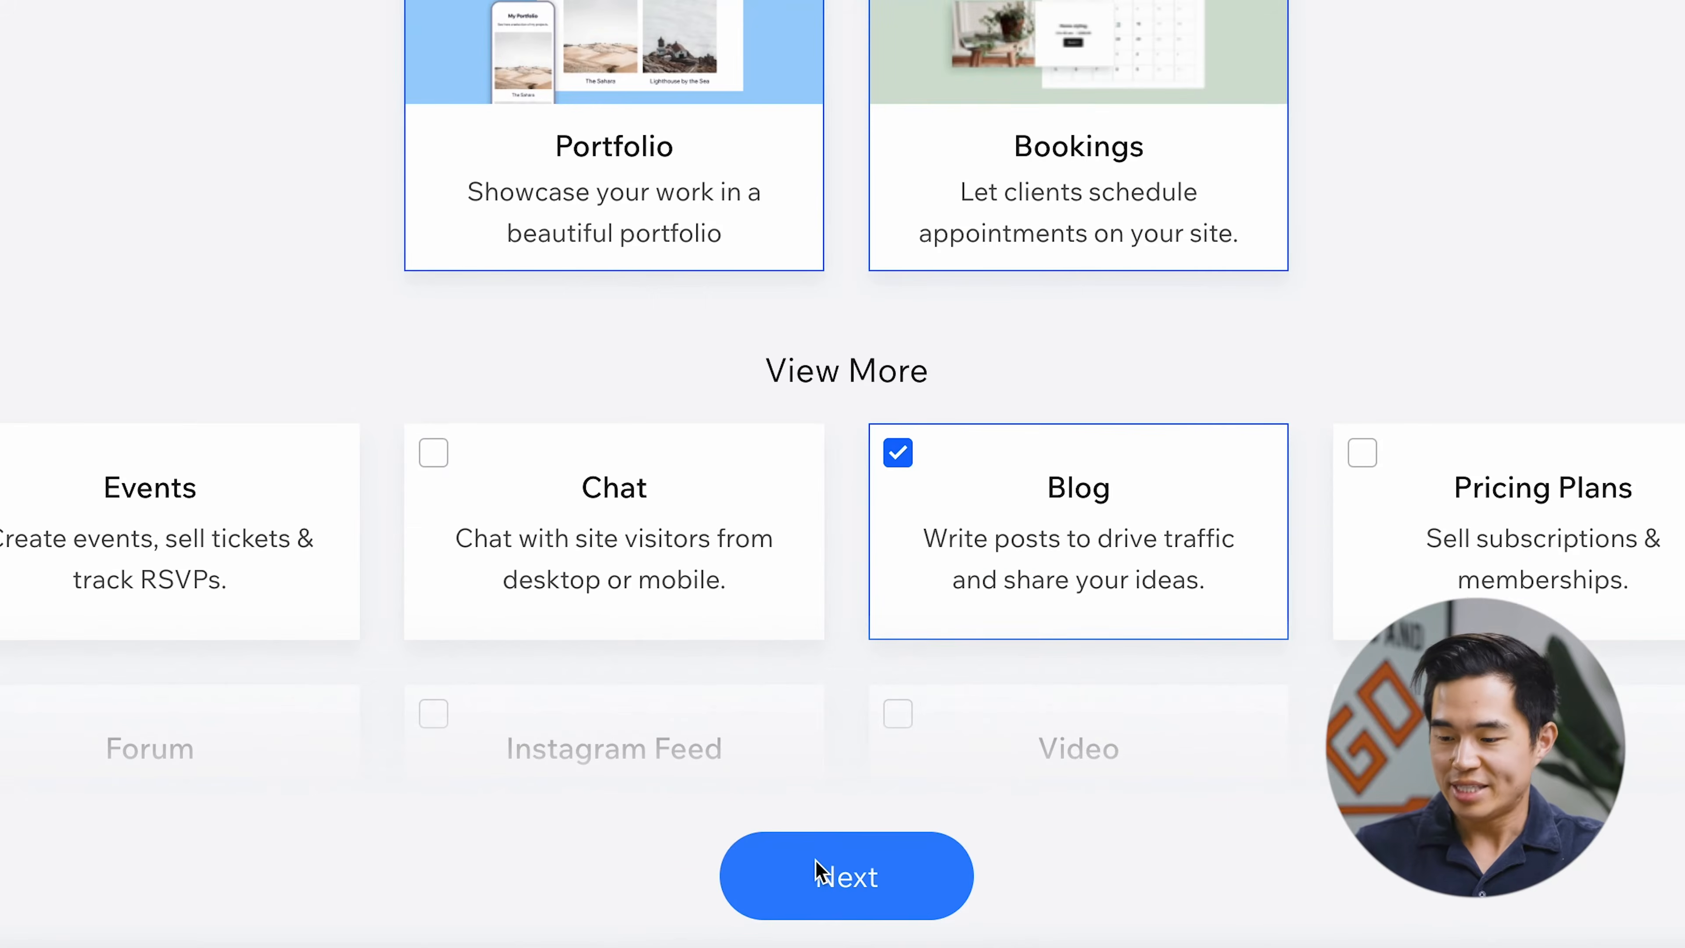
click(825, 877)
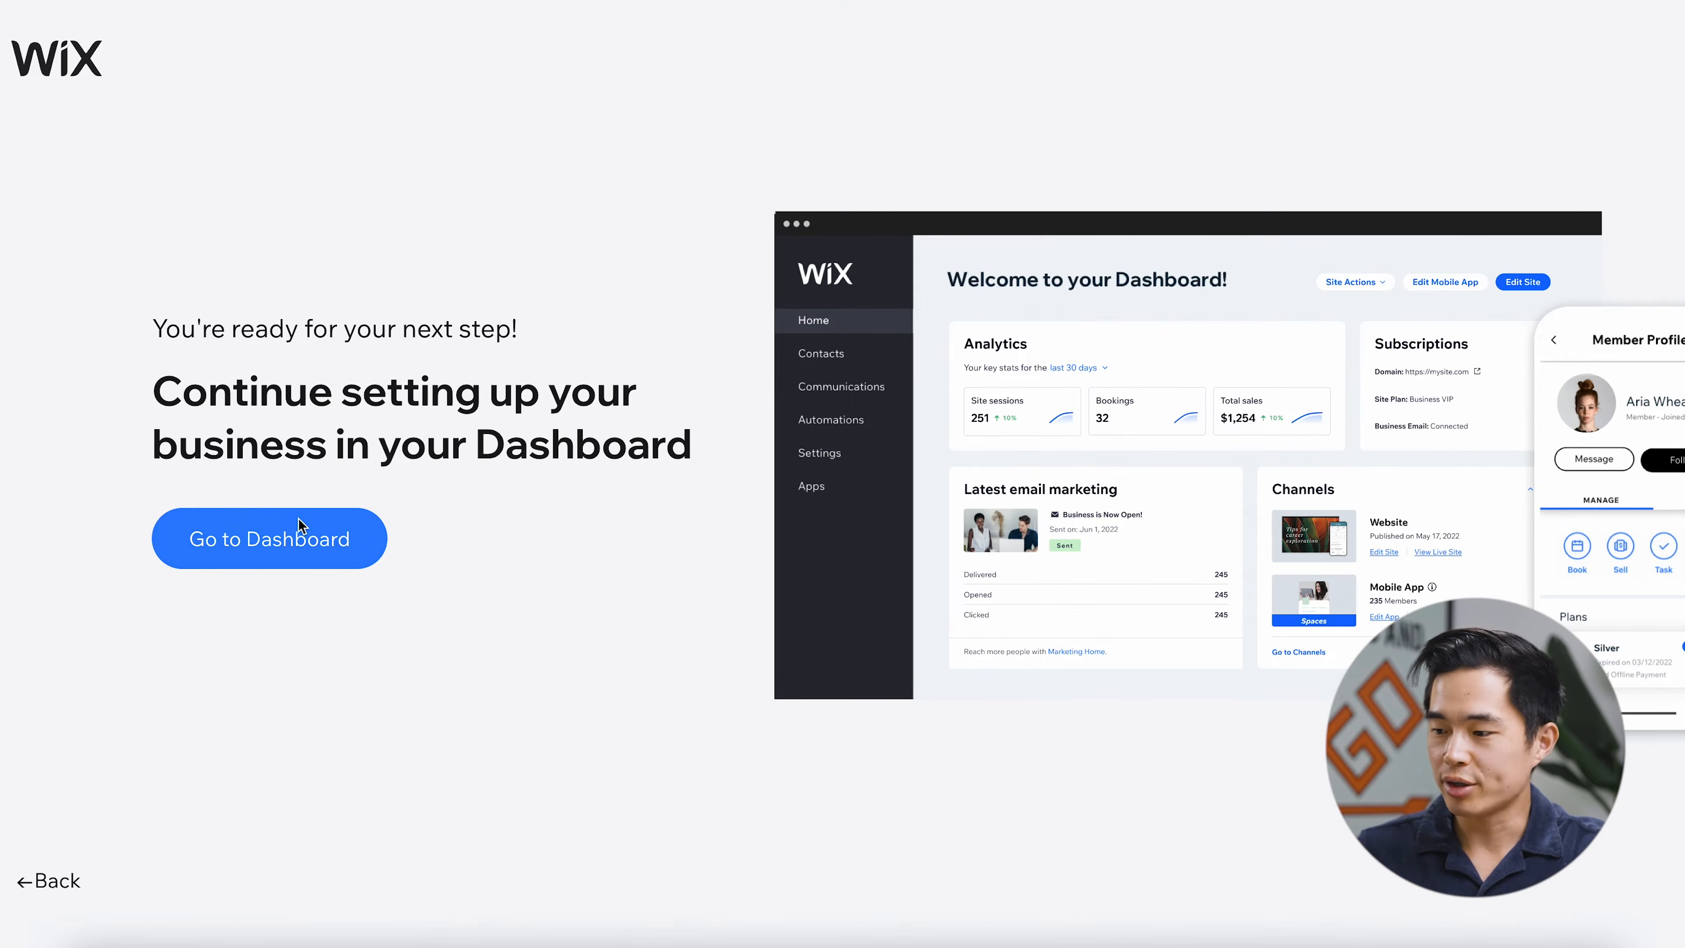
click(297, 543)
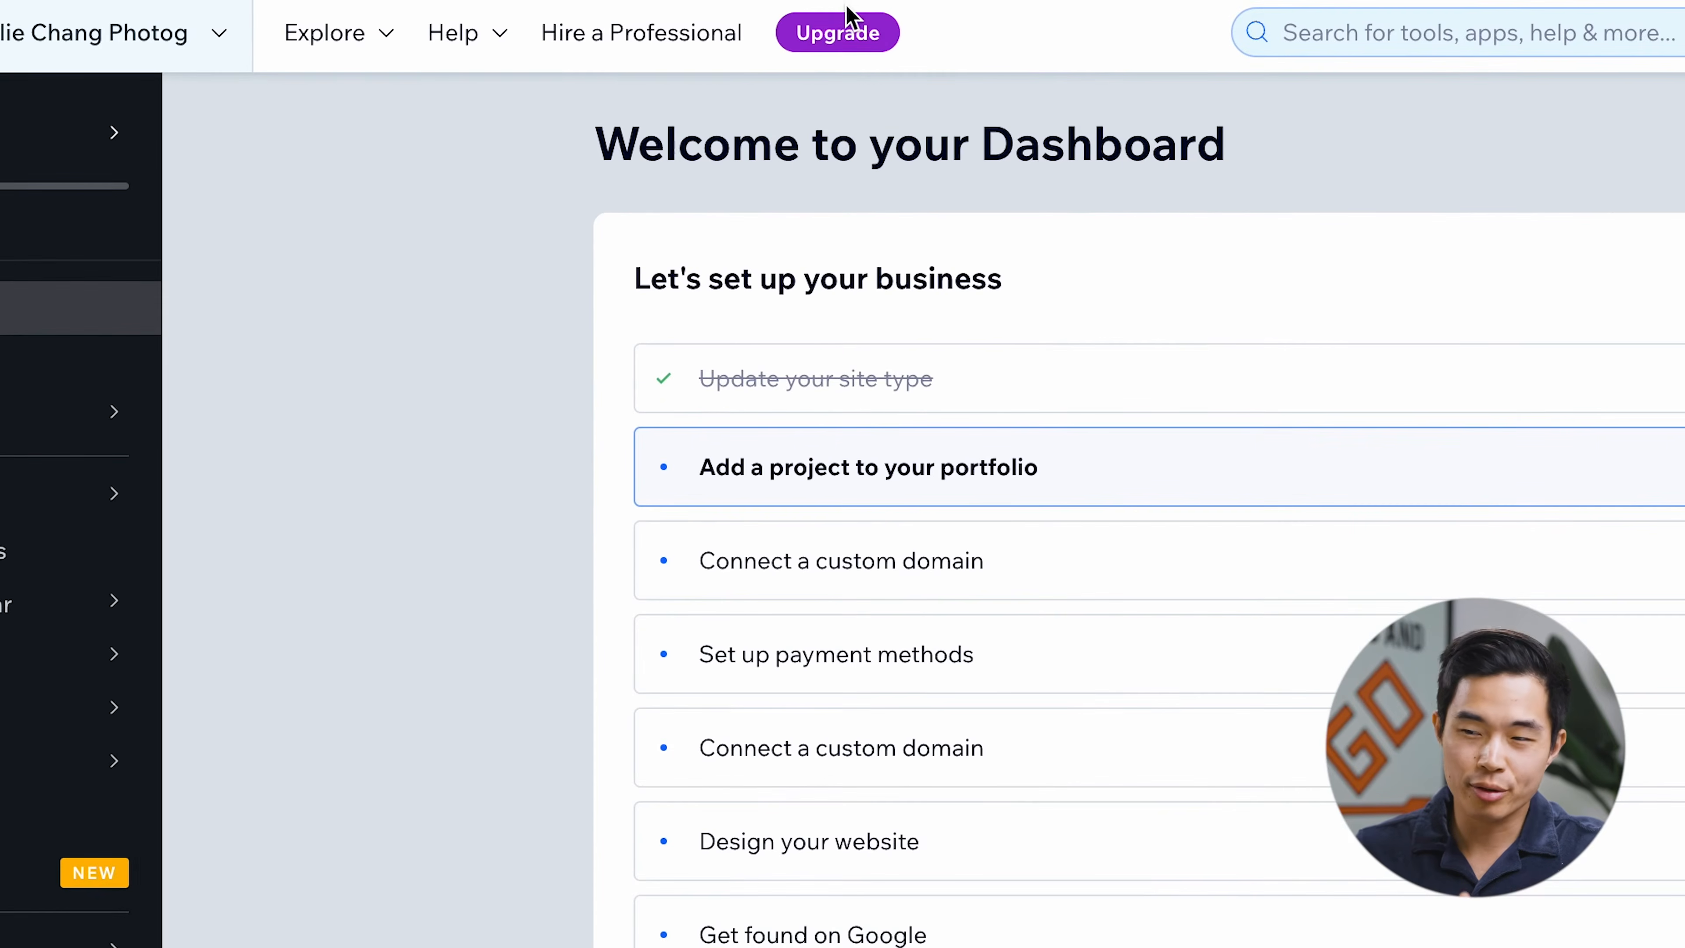
Step: Examine the prices and features of the premium plans, from Business Elite to Light
click(838, 33)
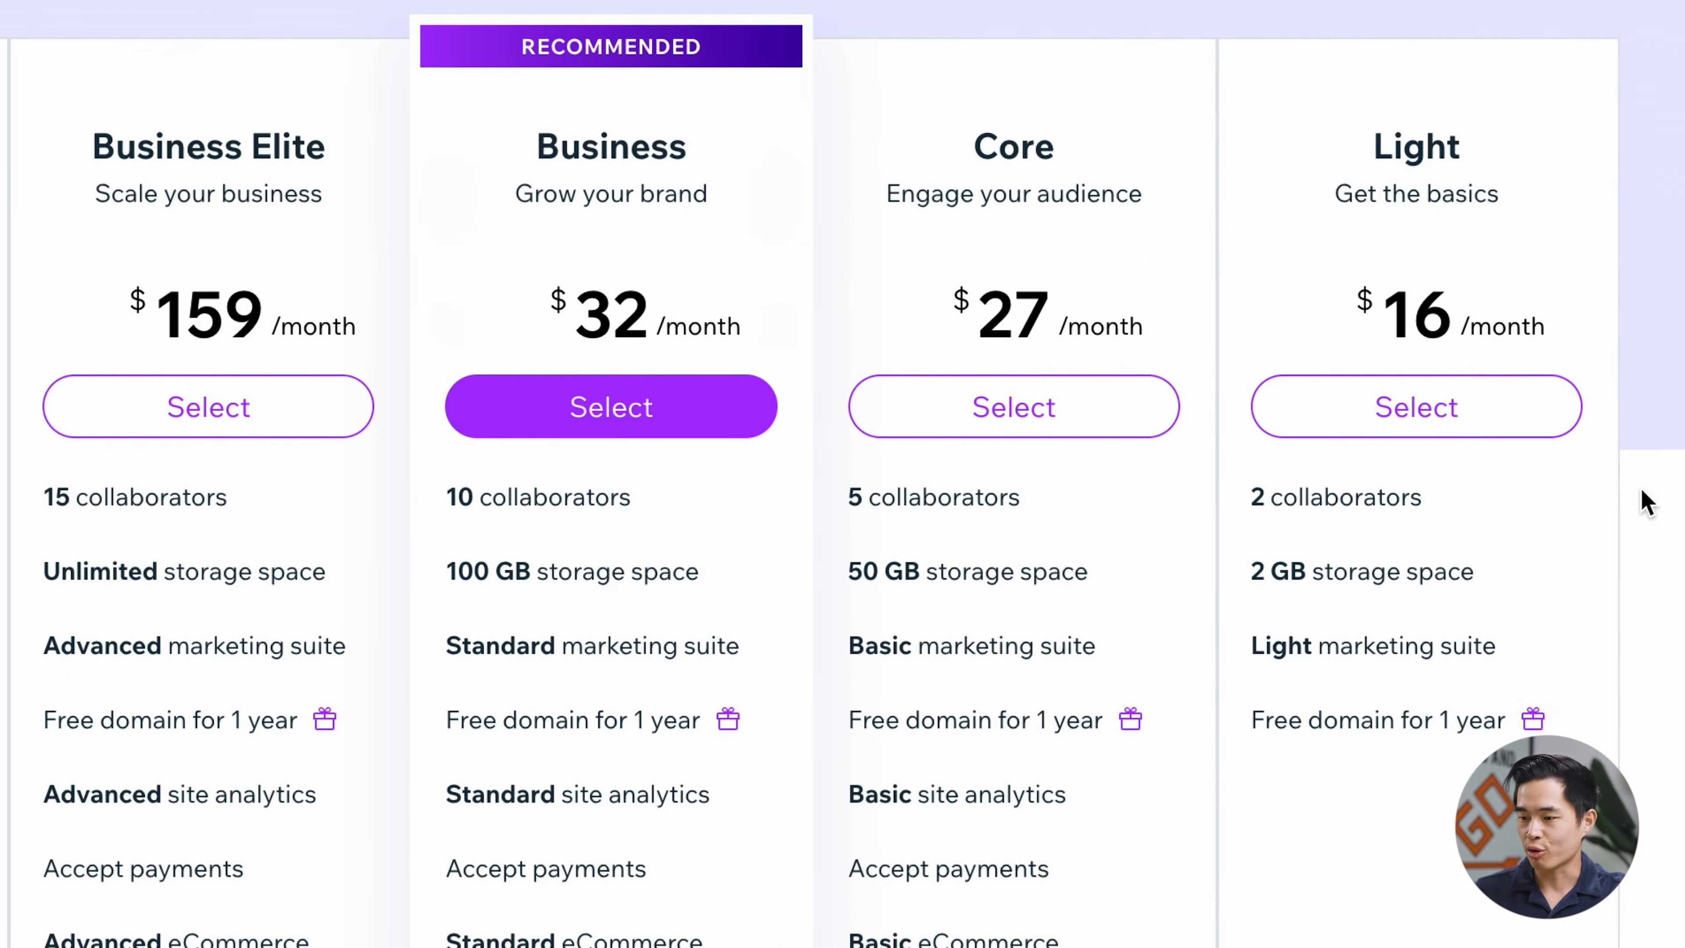
click(1523, 413)
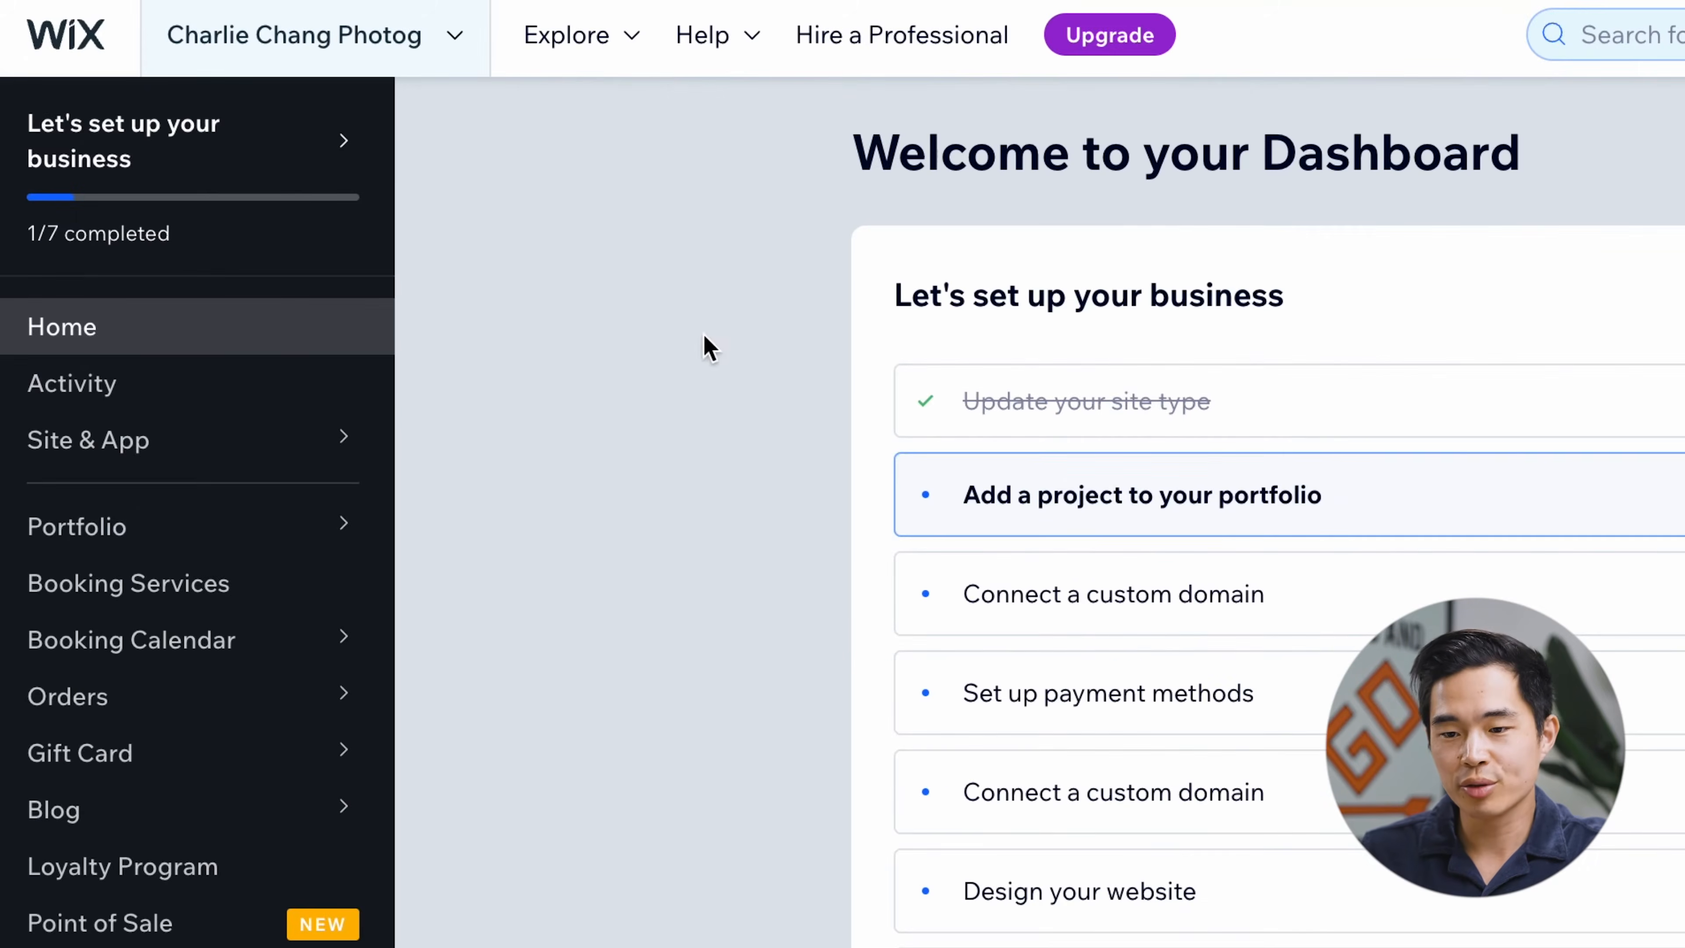
Step: Start designing the website from its management page, choosing to customize a designed template
mouse_move(210, 465)
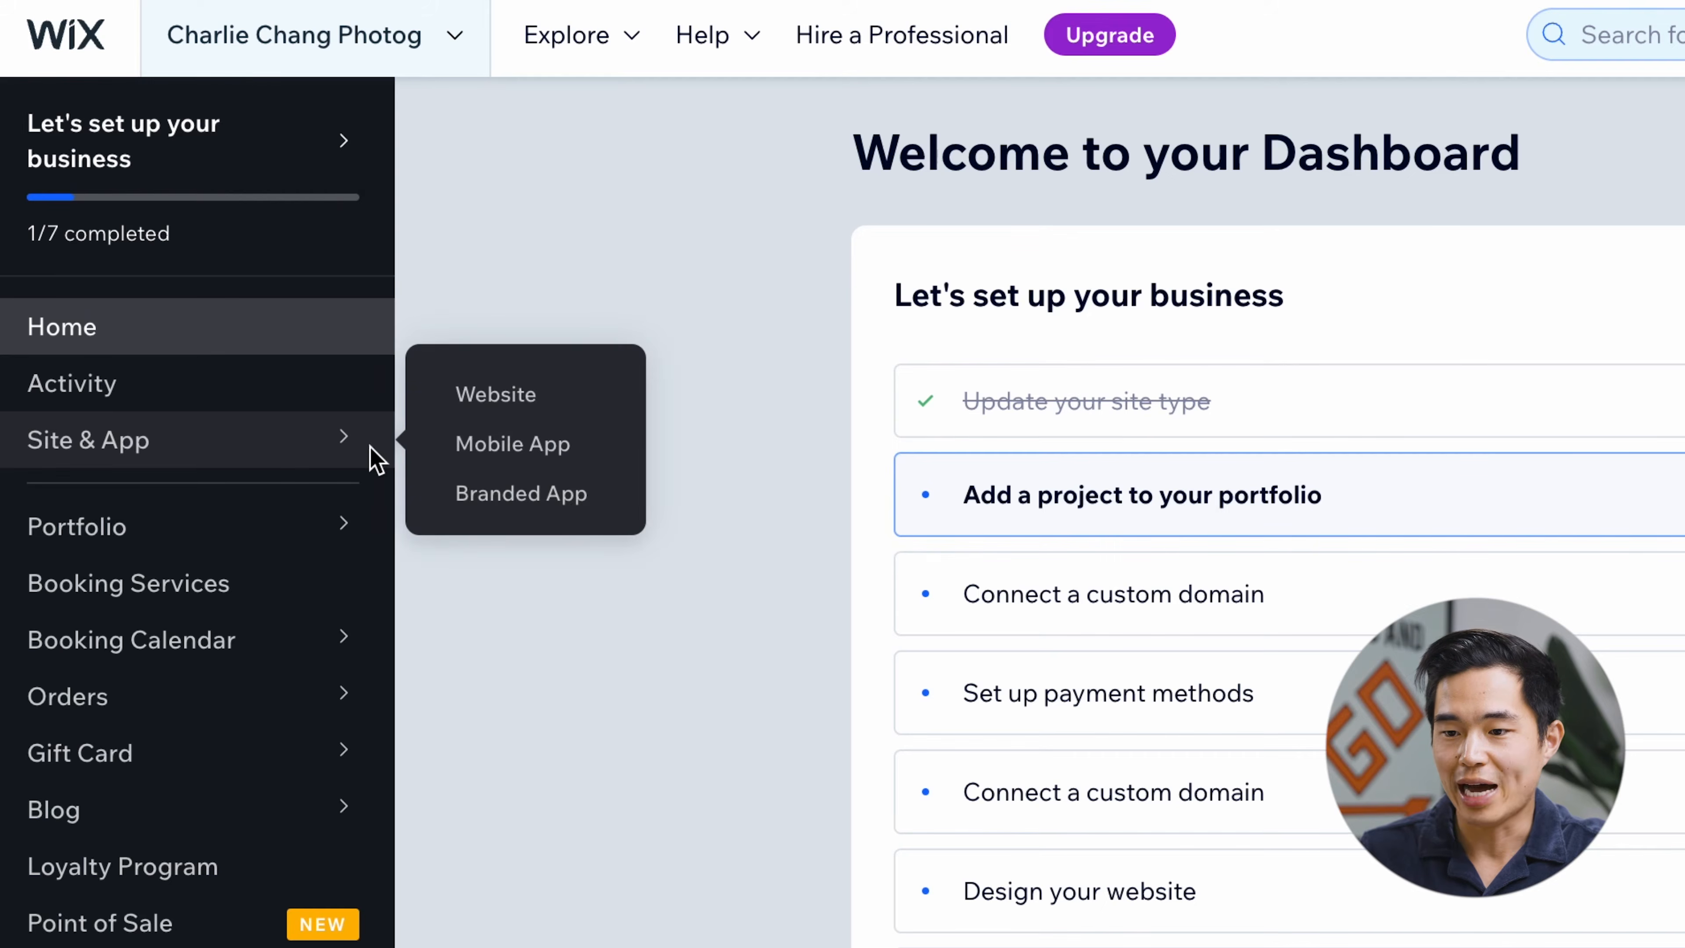
click(512, 399)
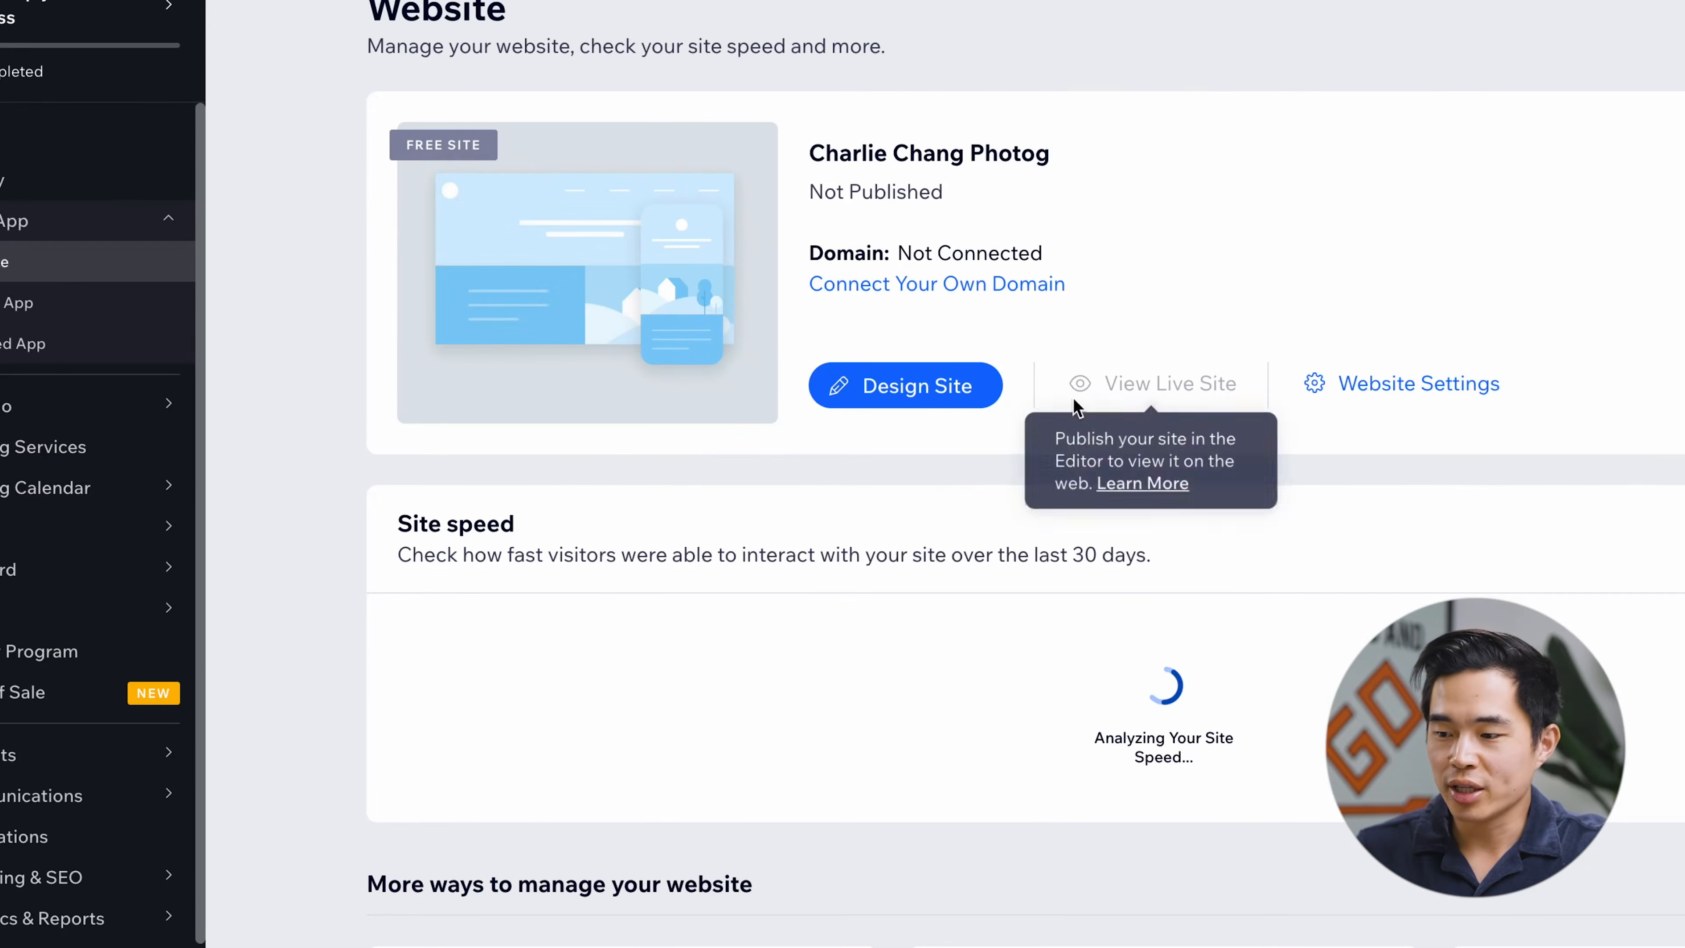
click(932, 398)
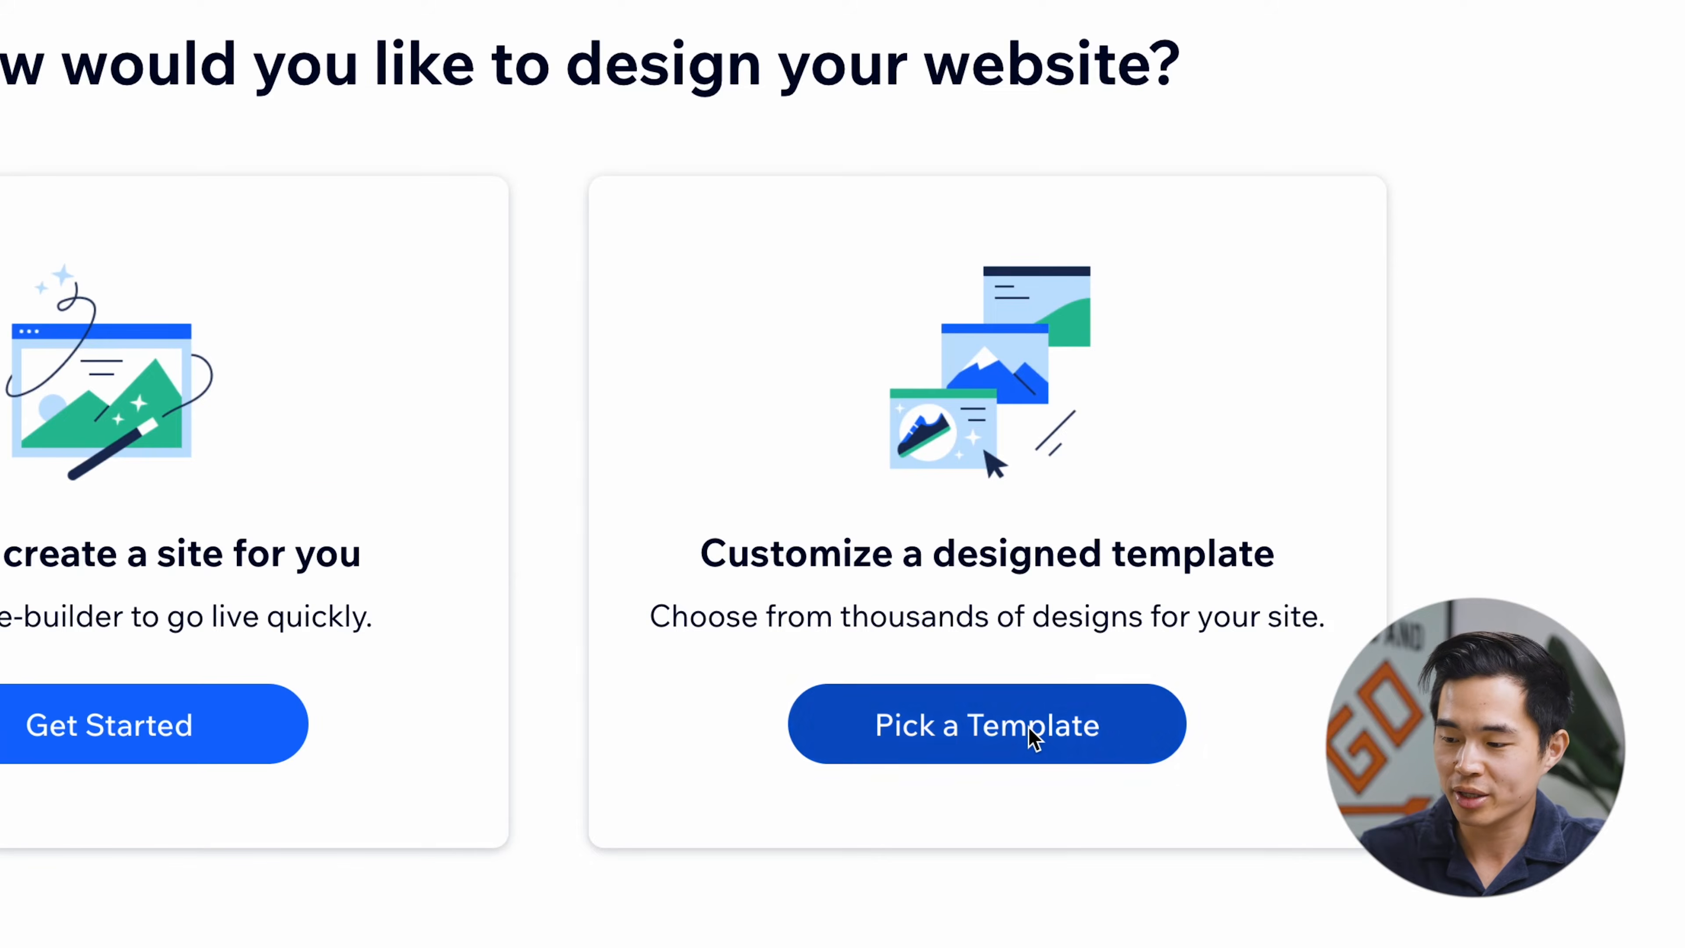
click(1034, 737)
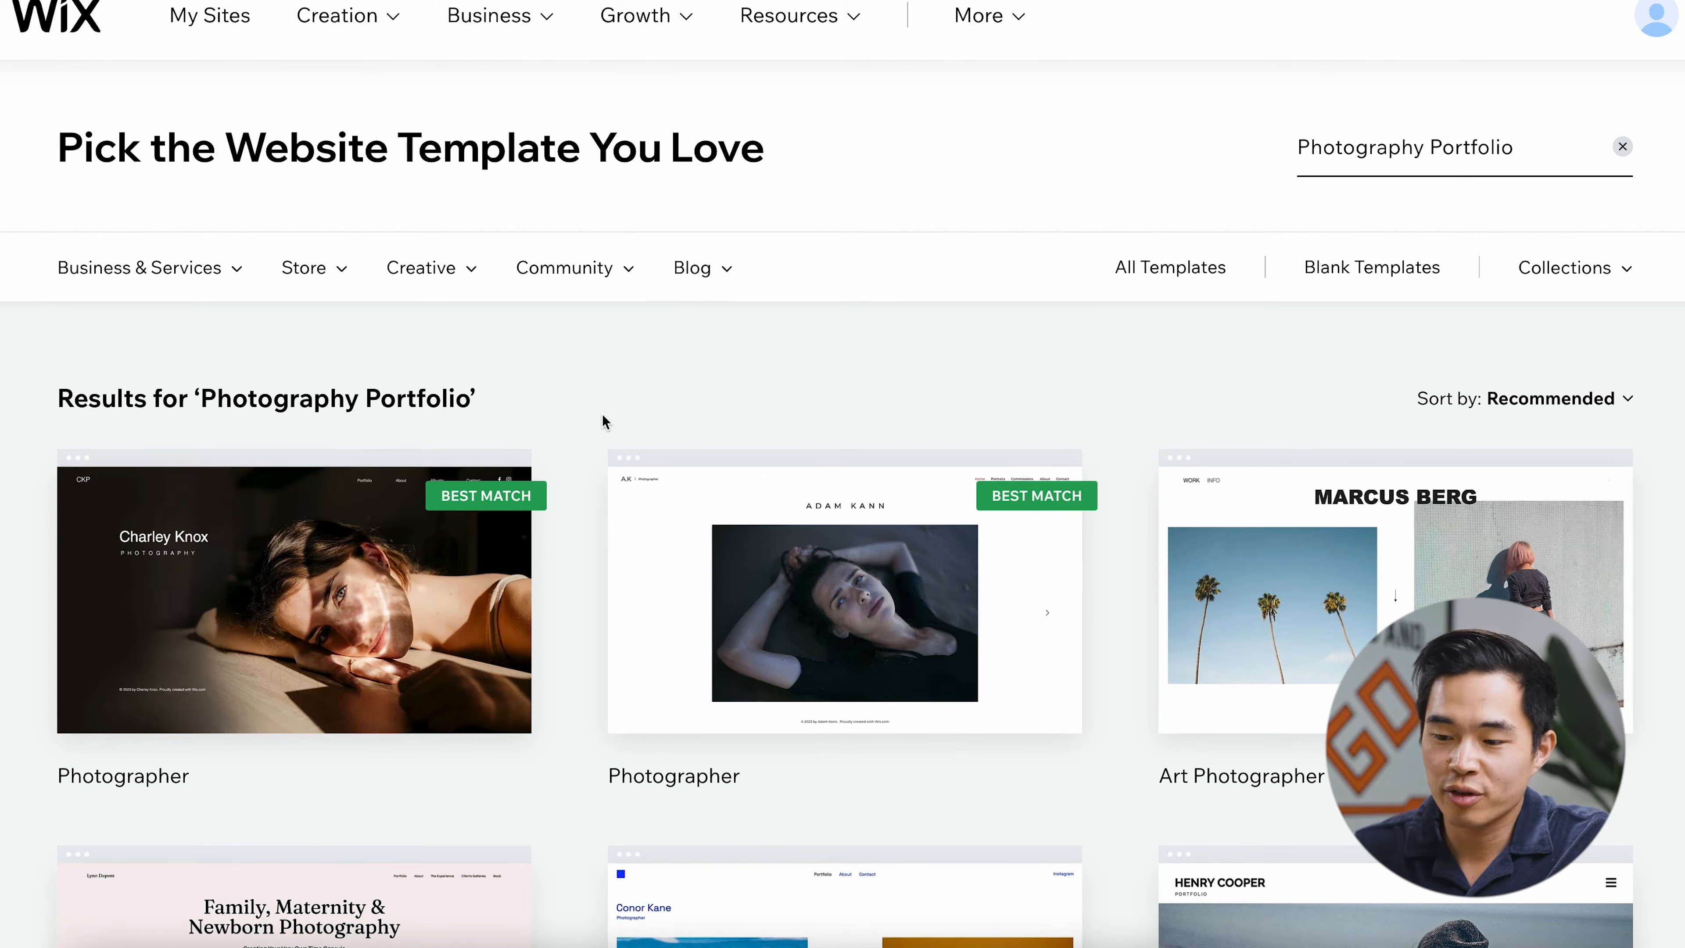
Step: Browse the Photography Portfolio templates and open the first Best Match, the dark Photographer design, for editing
scroll(602, 414, down, 5)
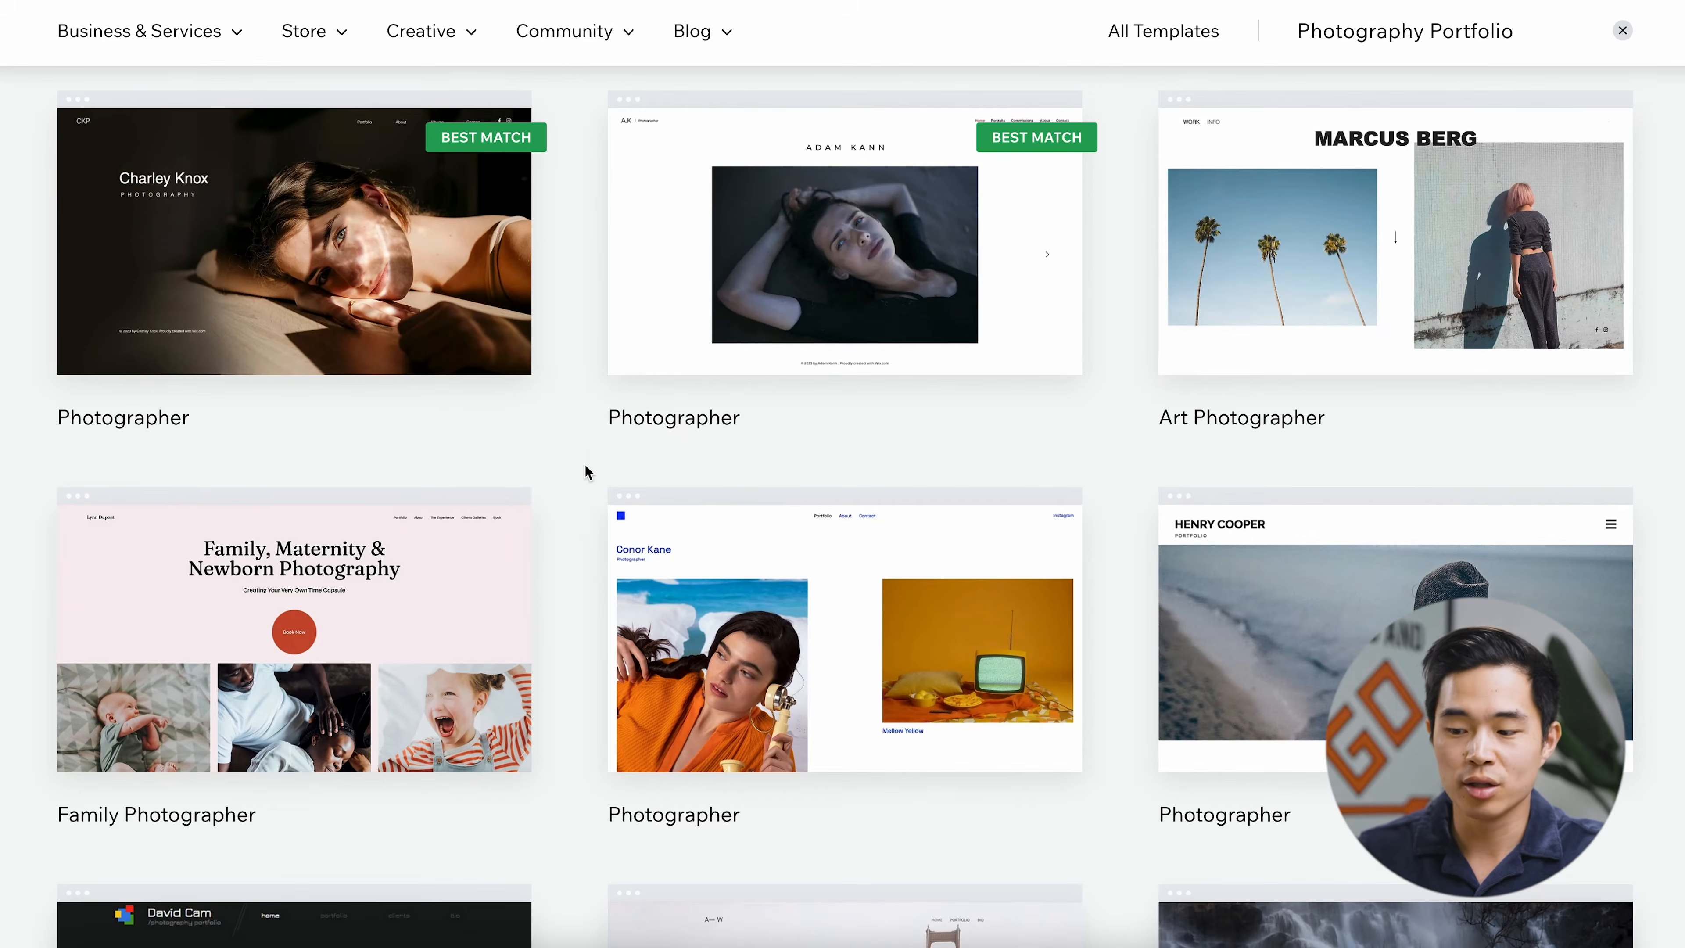
scroll(585, 468, down, 5)
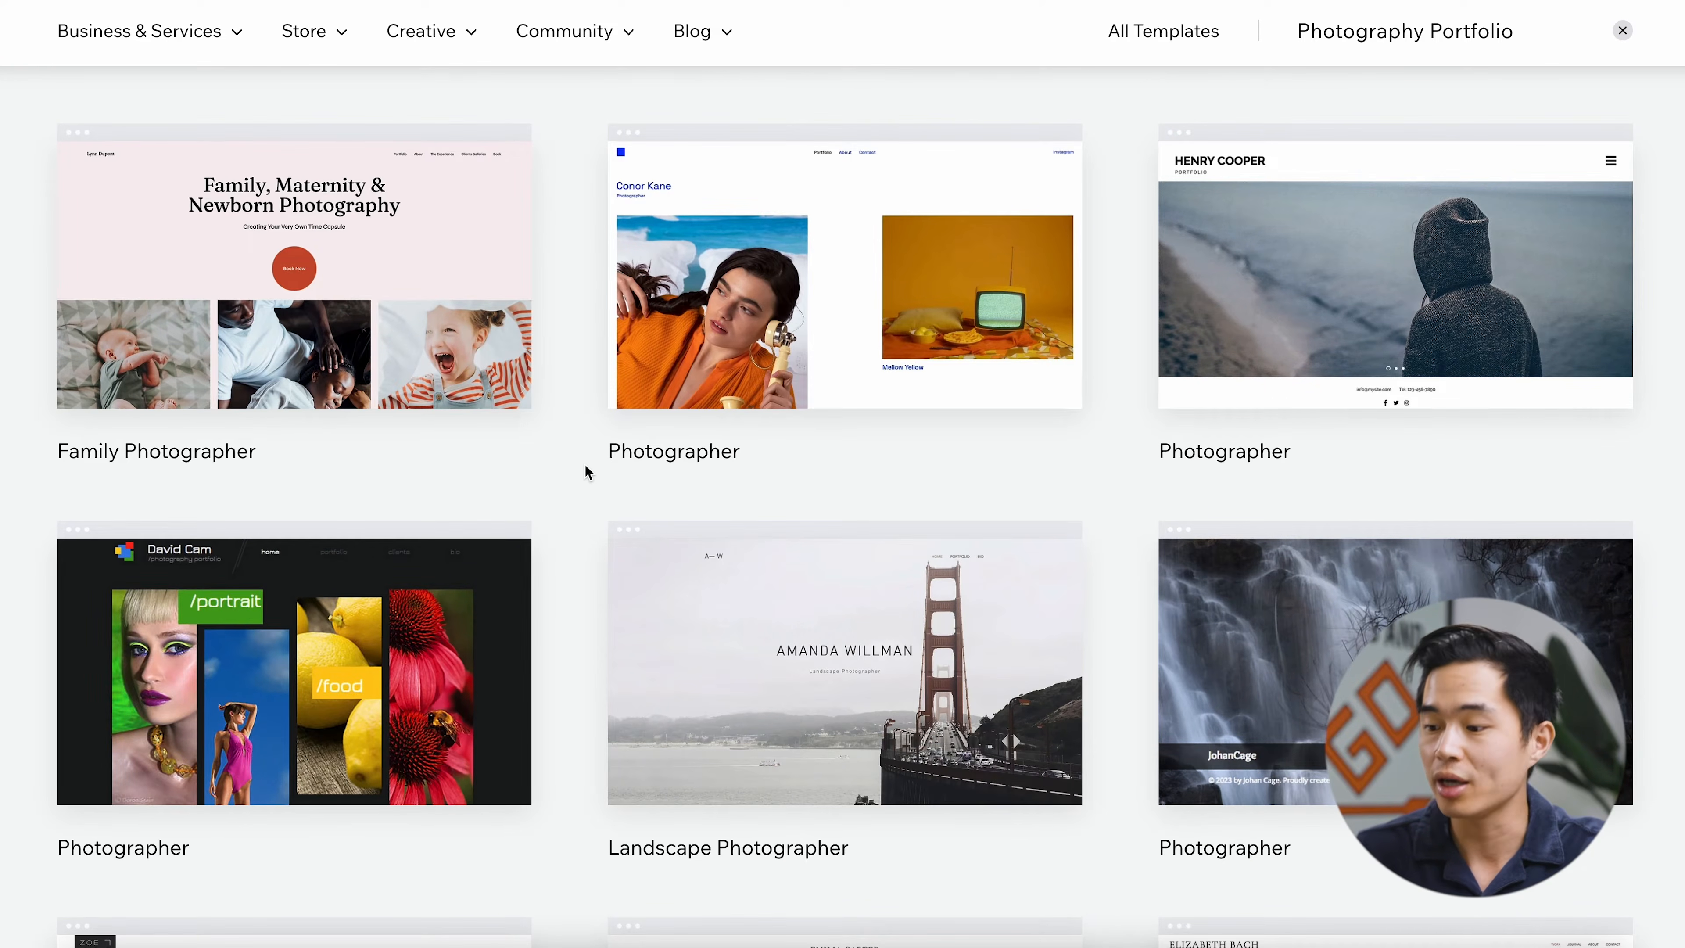
scroll(585, 466, down, 2)
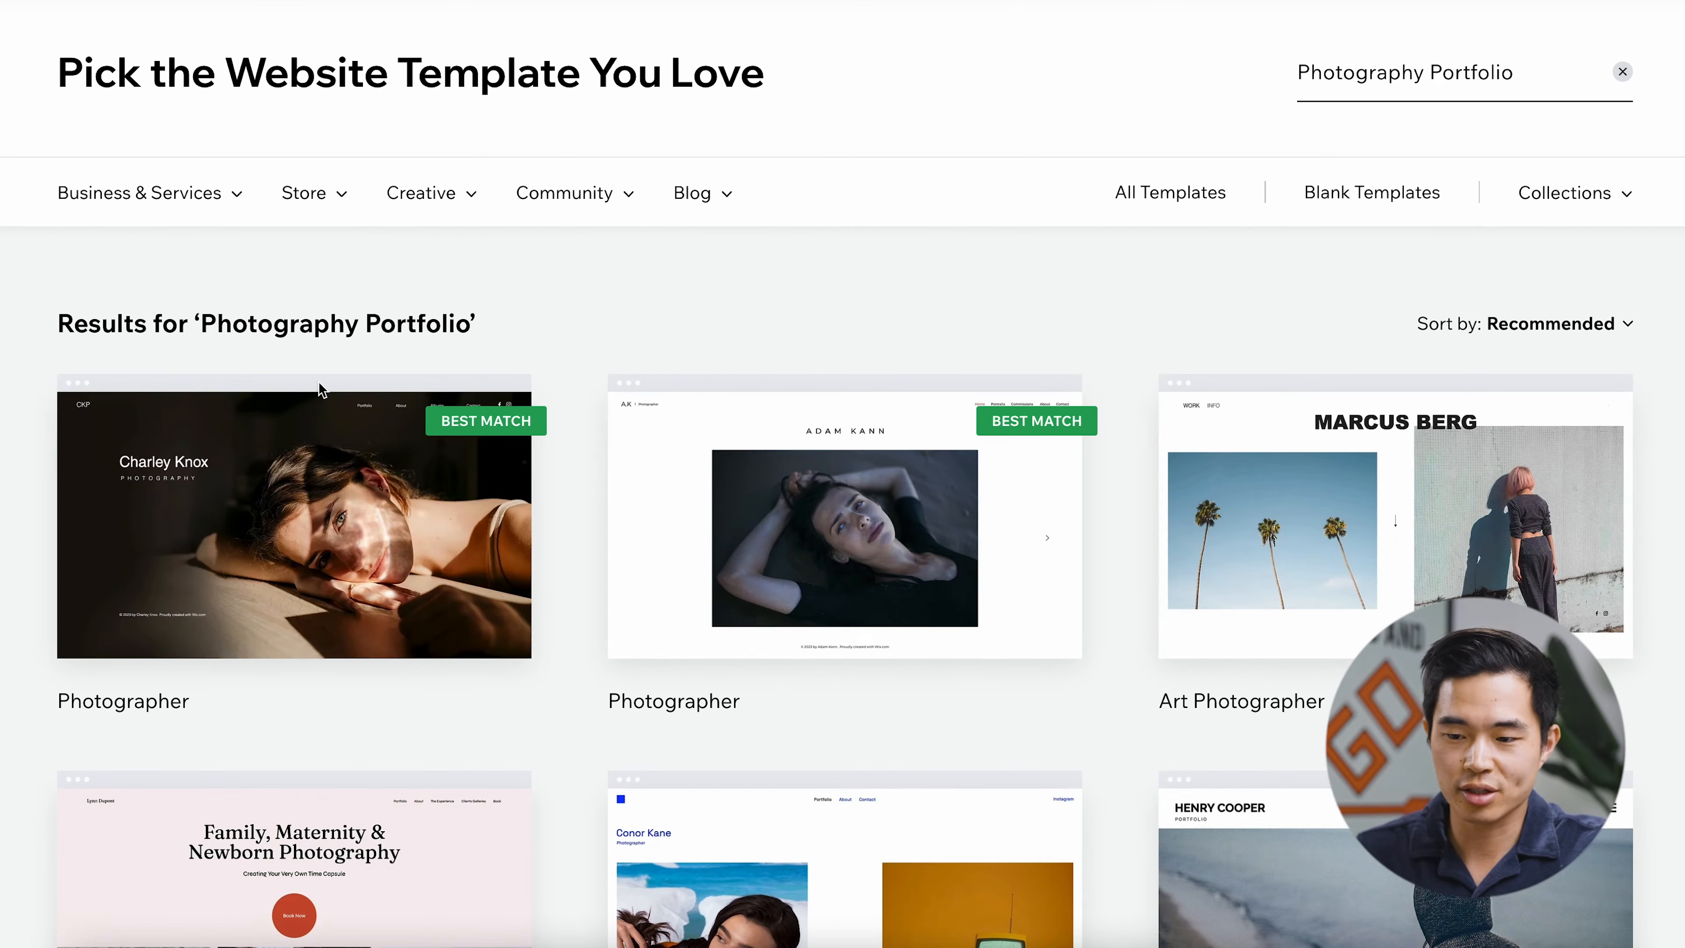
mouse_move(332, 469)
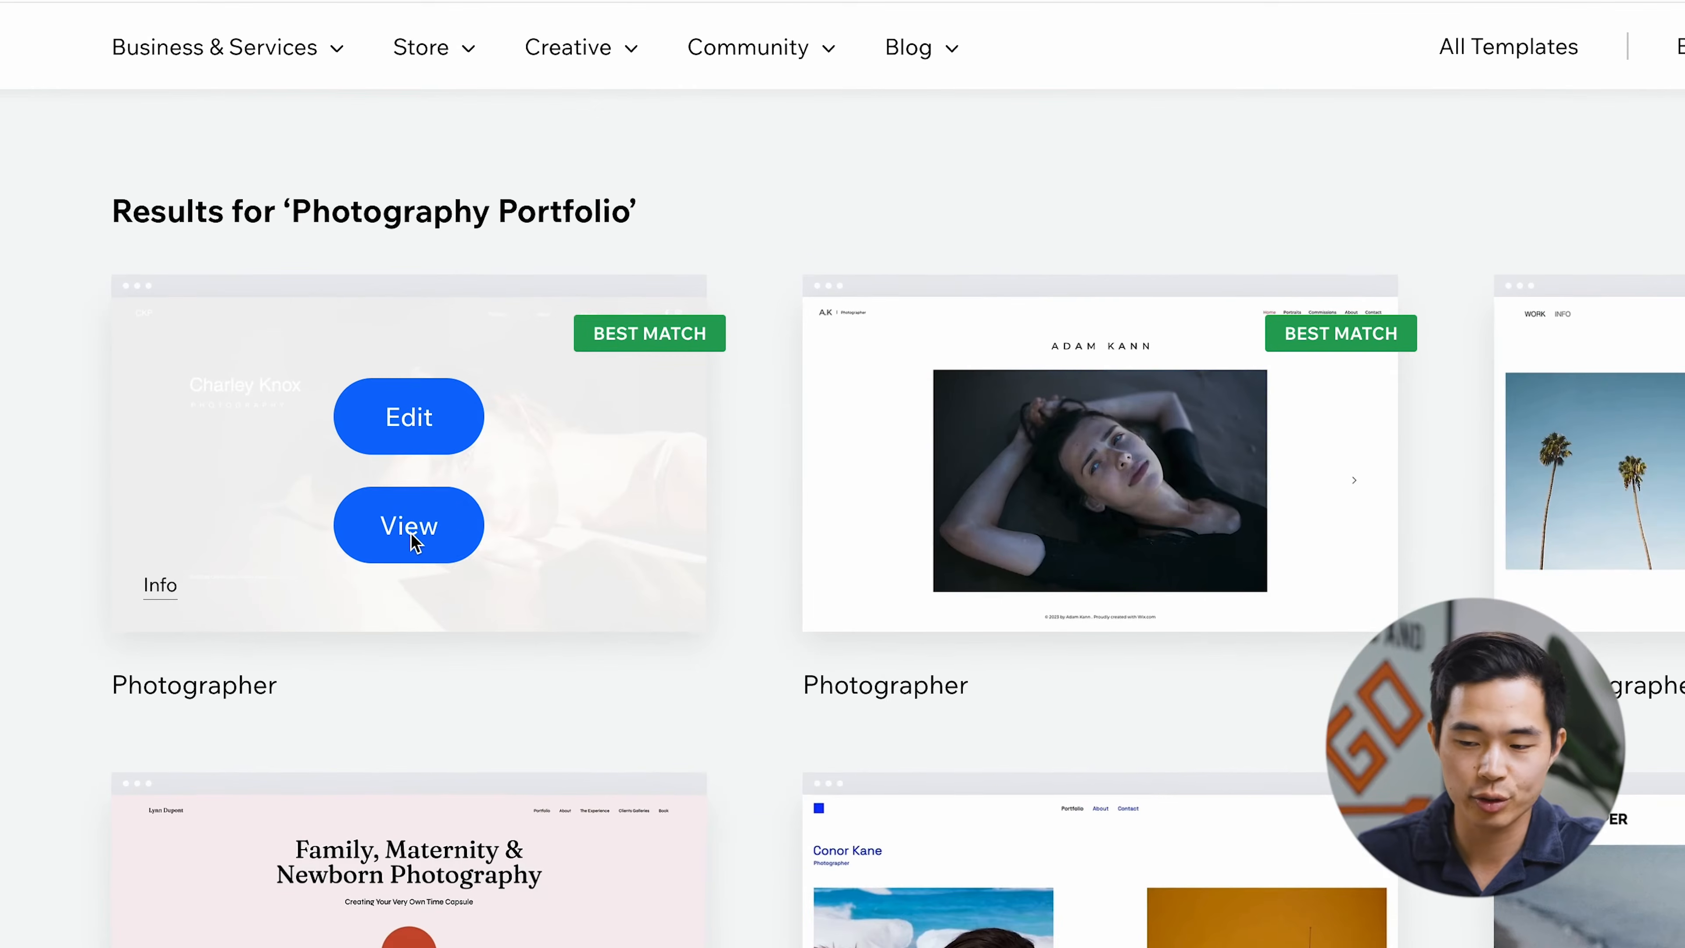
click(413, 416)
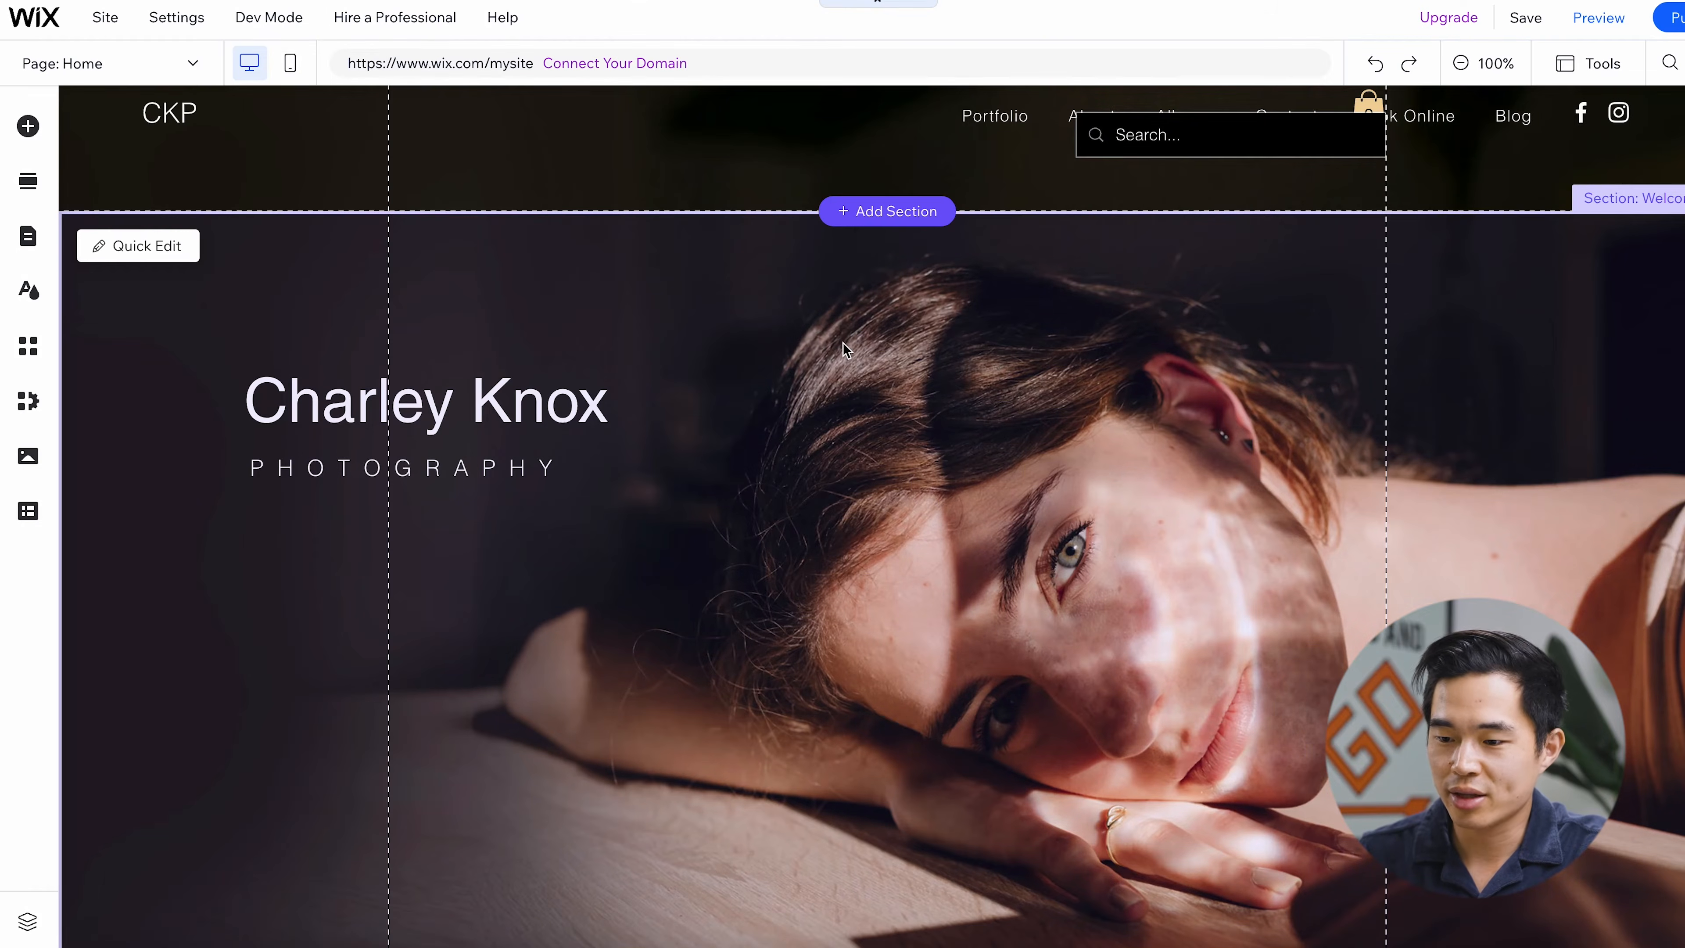
Step: Add the "Welcome to Our Site" section from the Welcome designs between the home page's hero image and footer
scroll(843, 345, down, 3)
scroll(924, 256, up, 3)
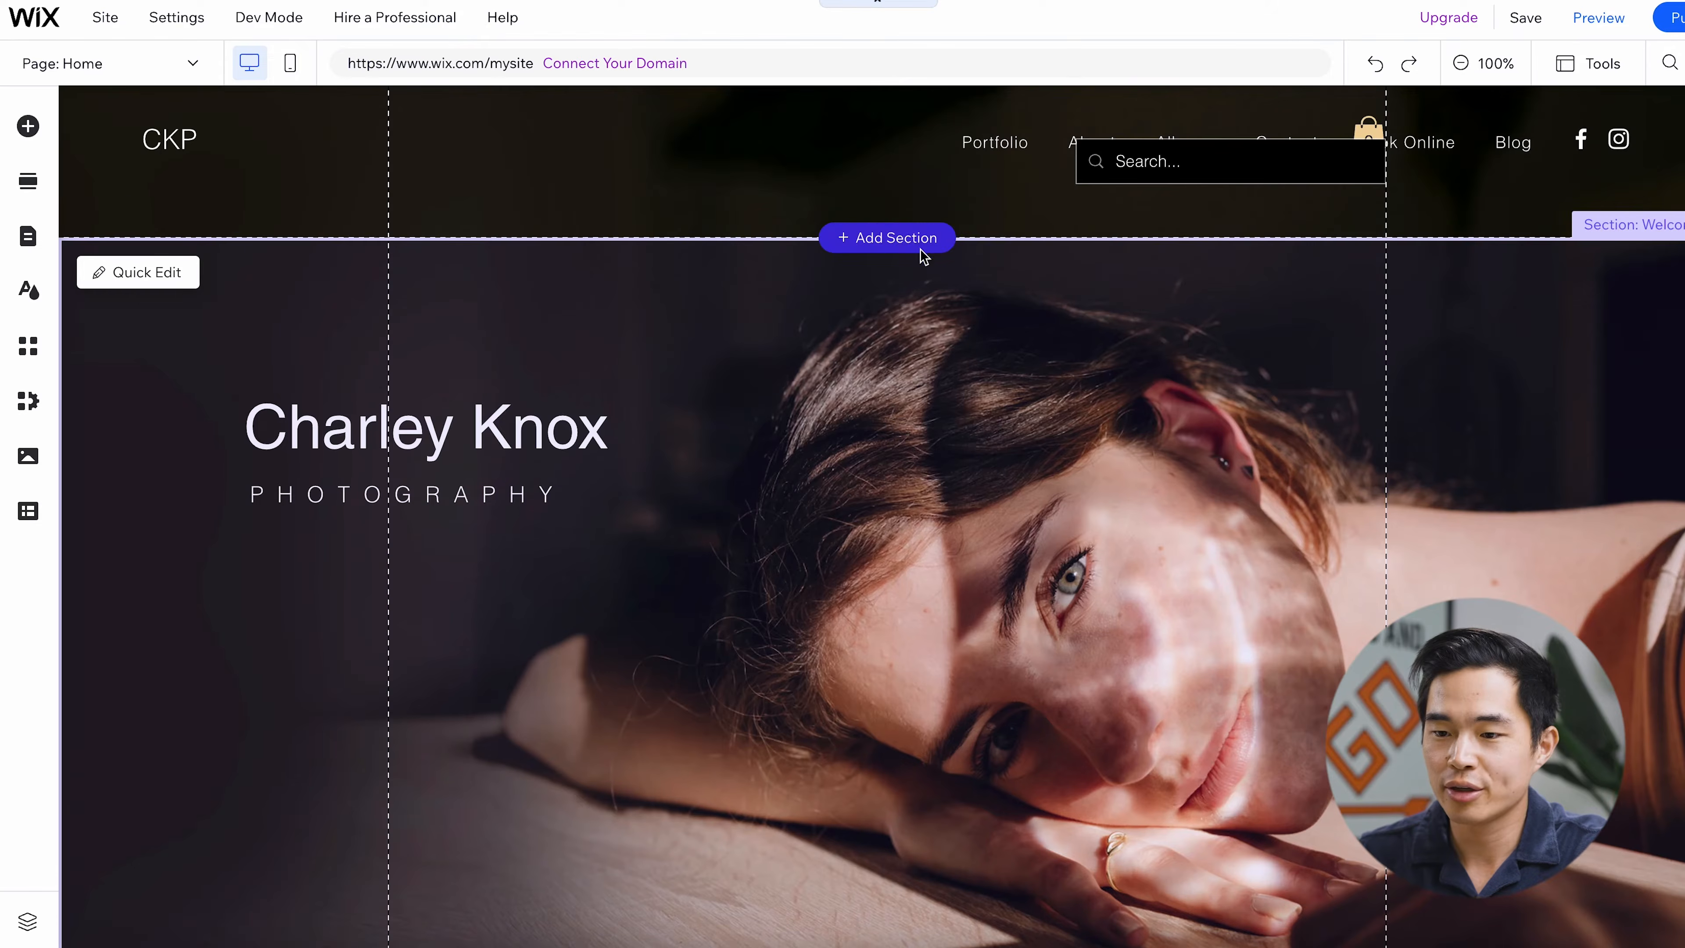
scroll(770, 196, down, 3)
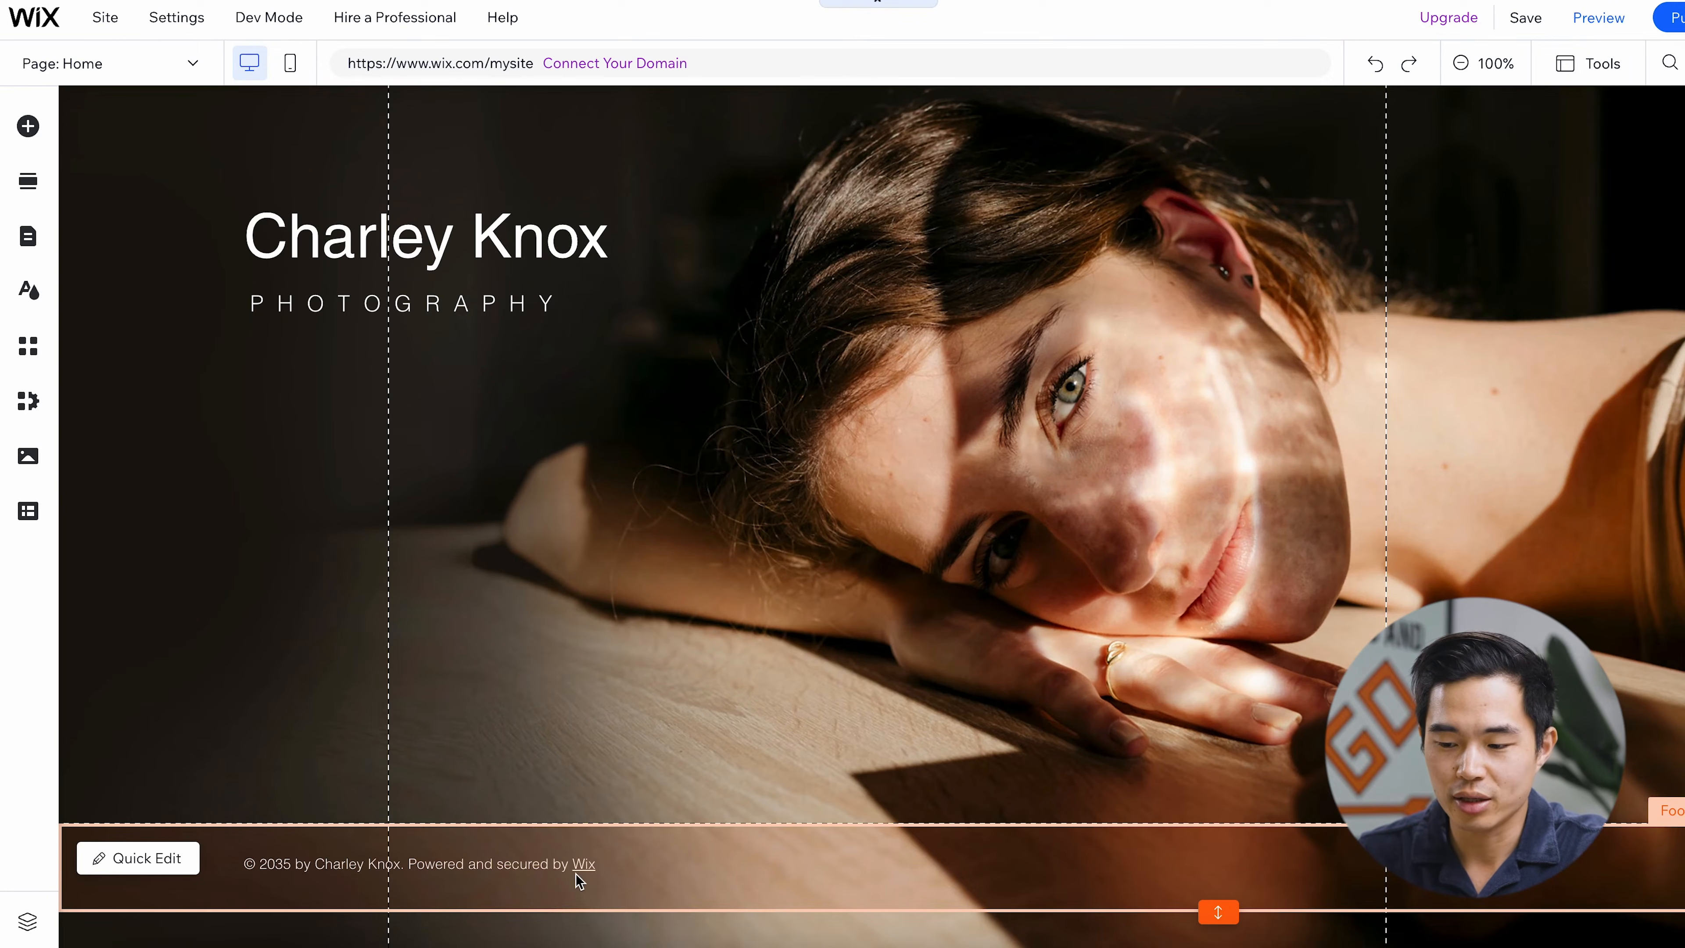
scroll(575, 873, up, 3)
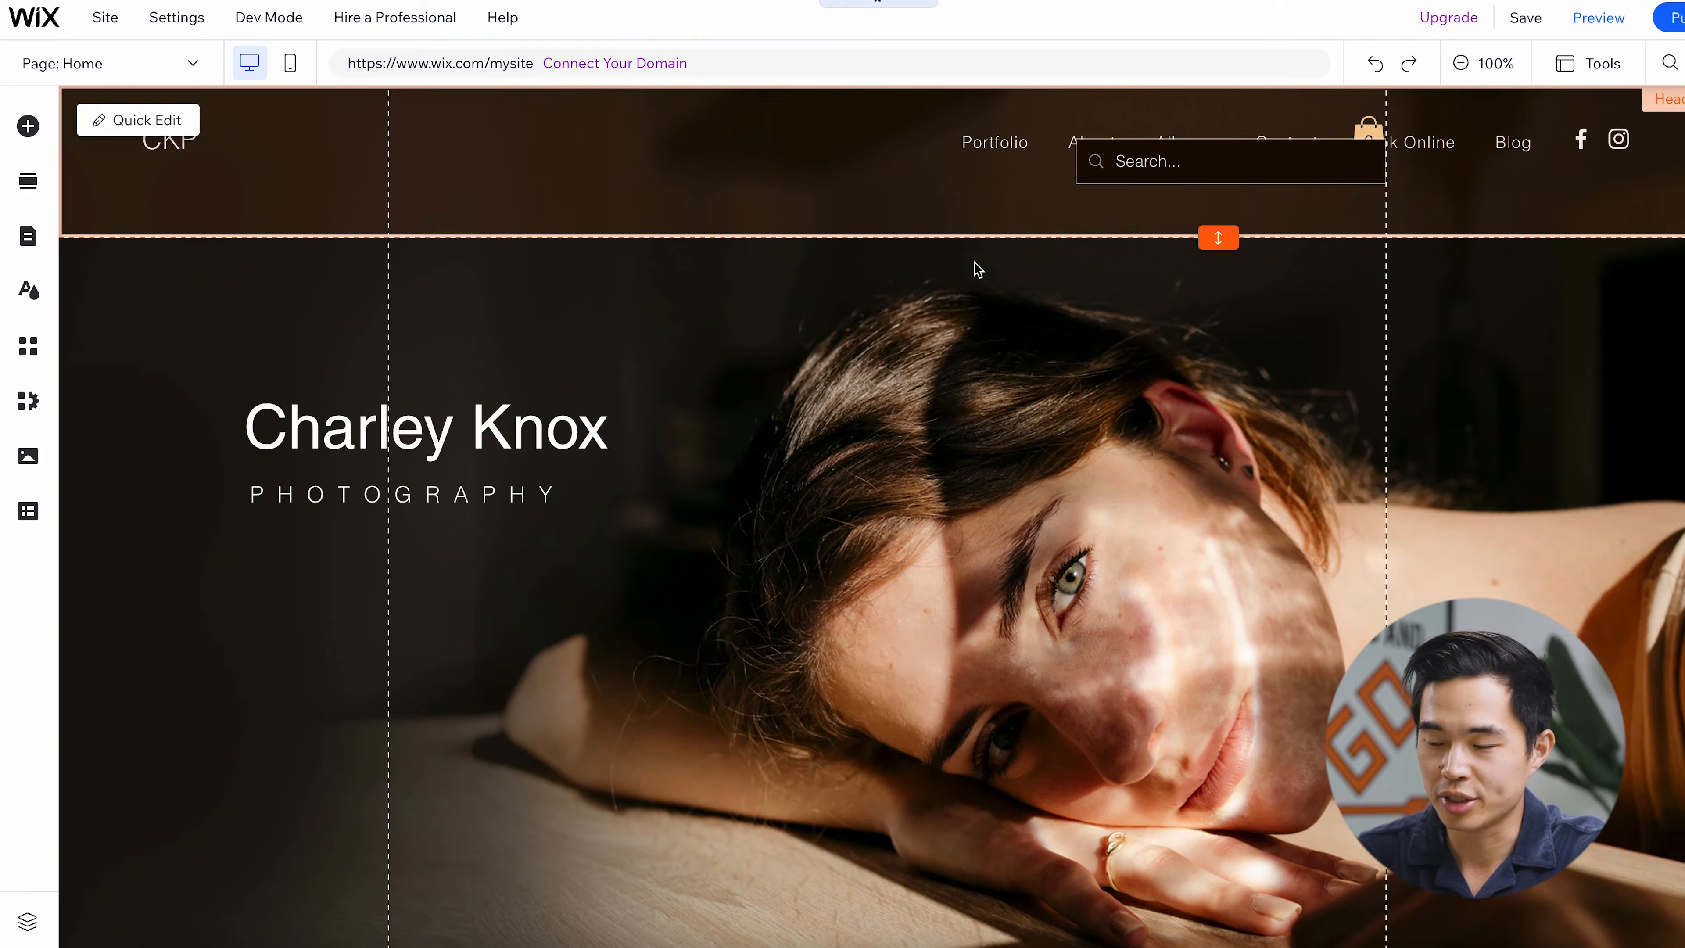
scroll(1022, 402, down, 3)
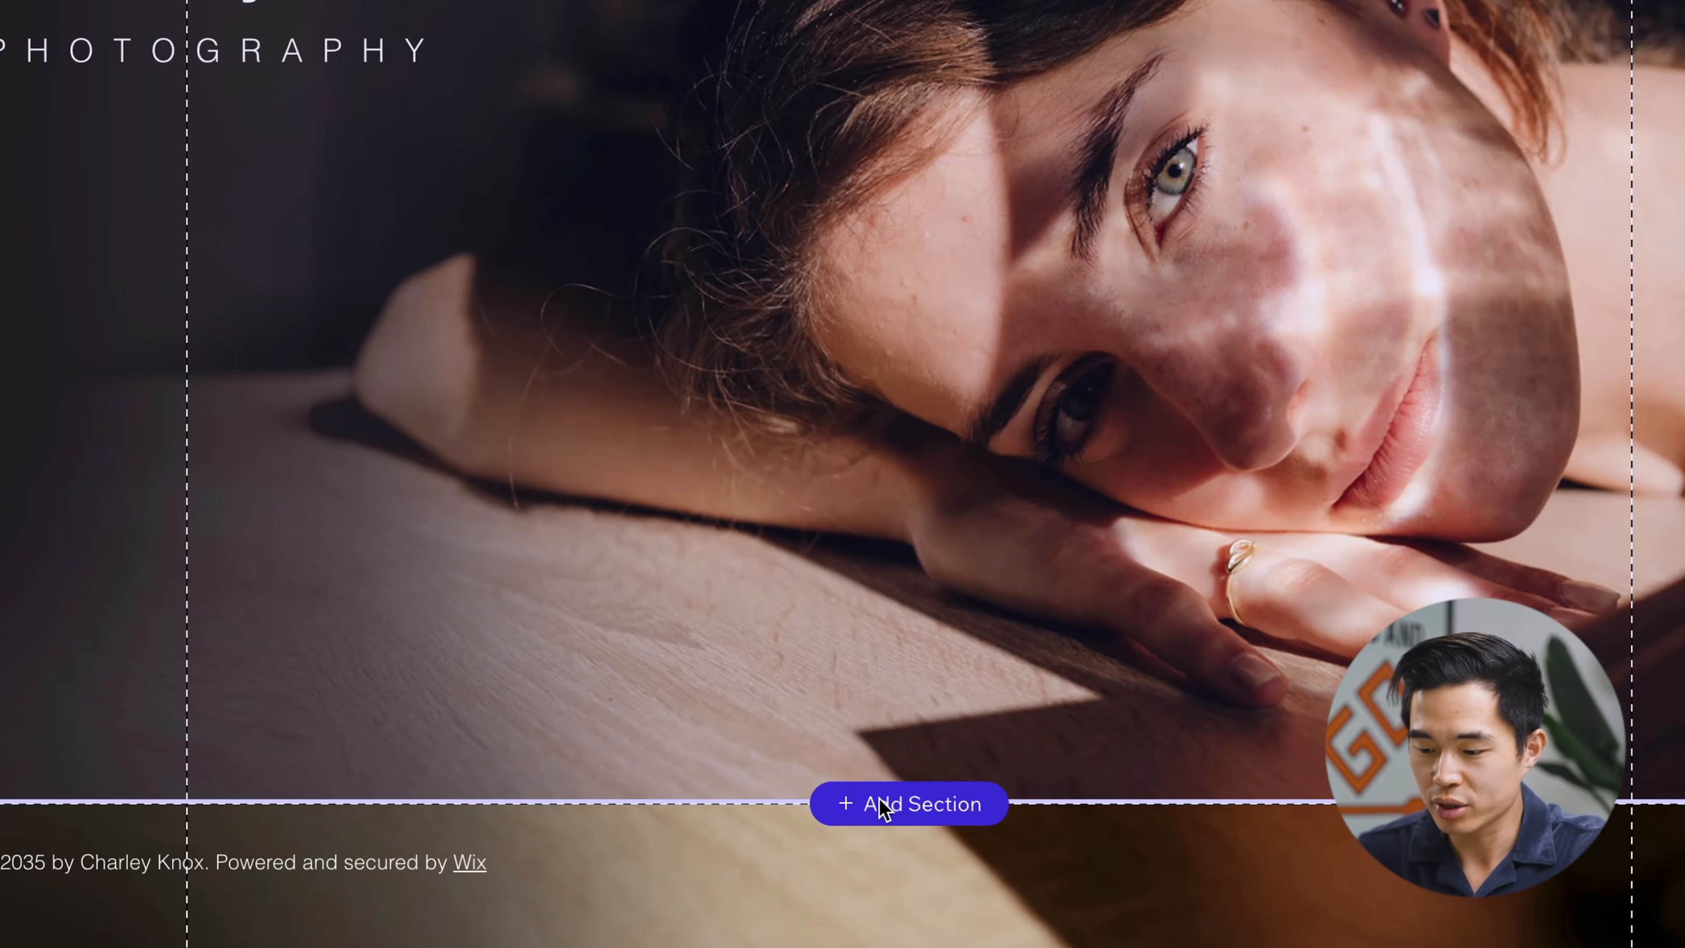
click(865, 822)
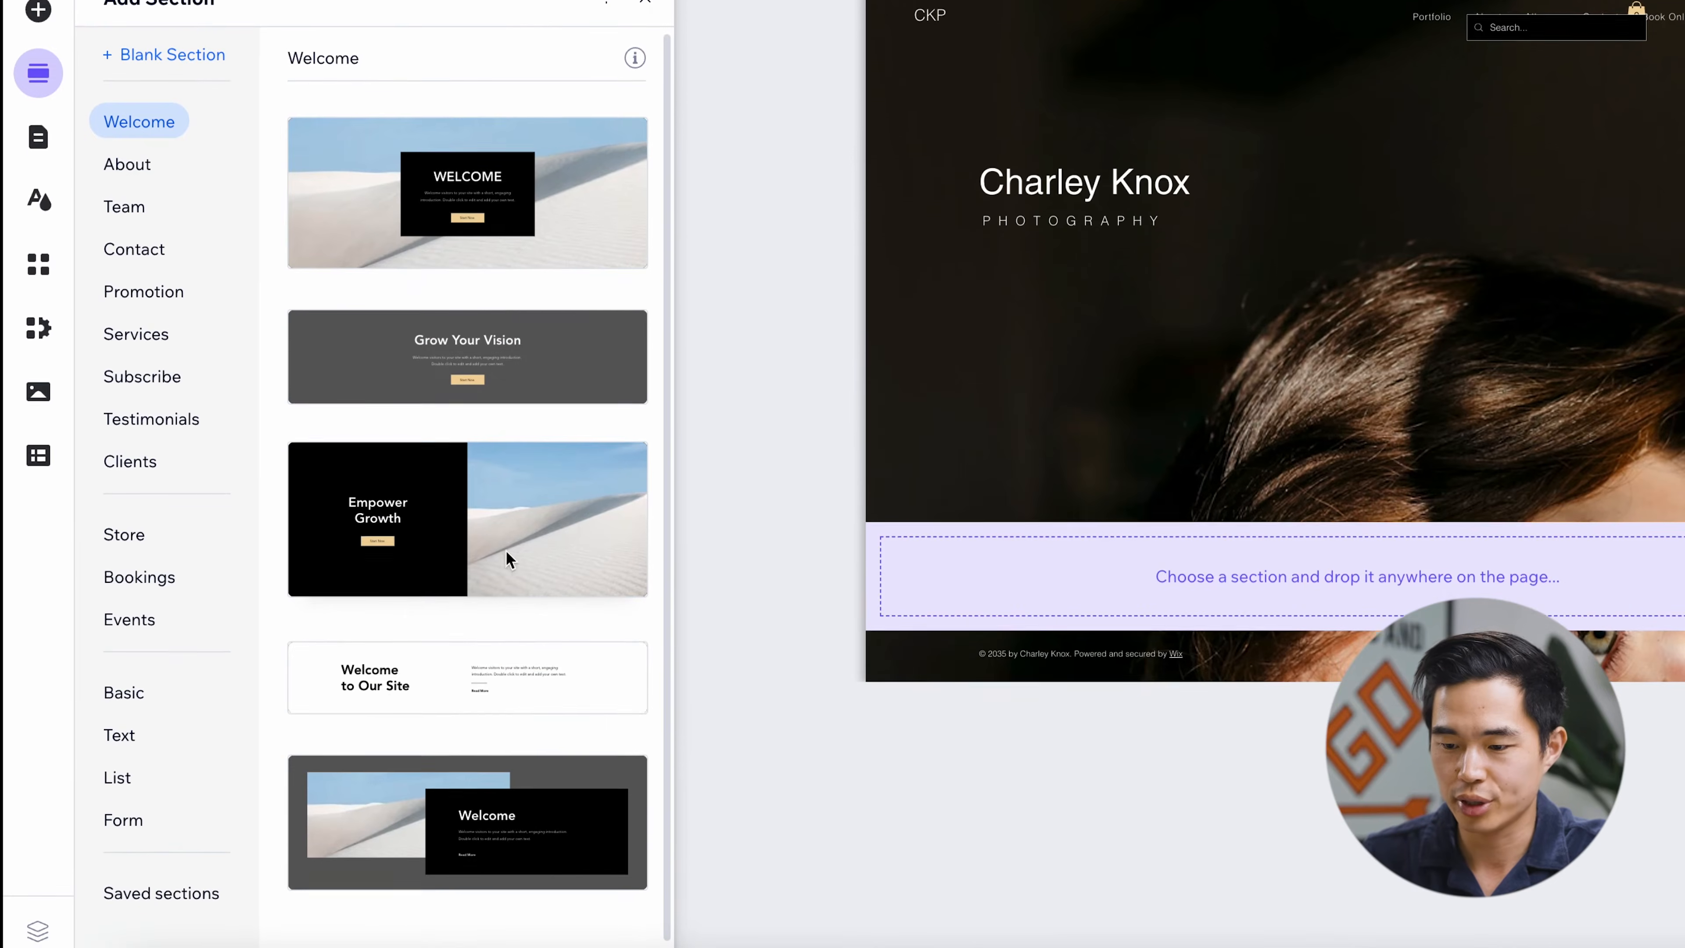
click(371, 675)
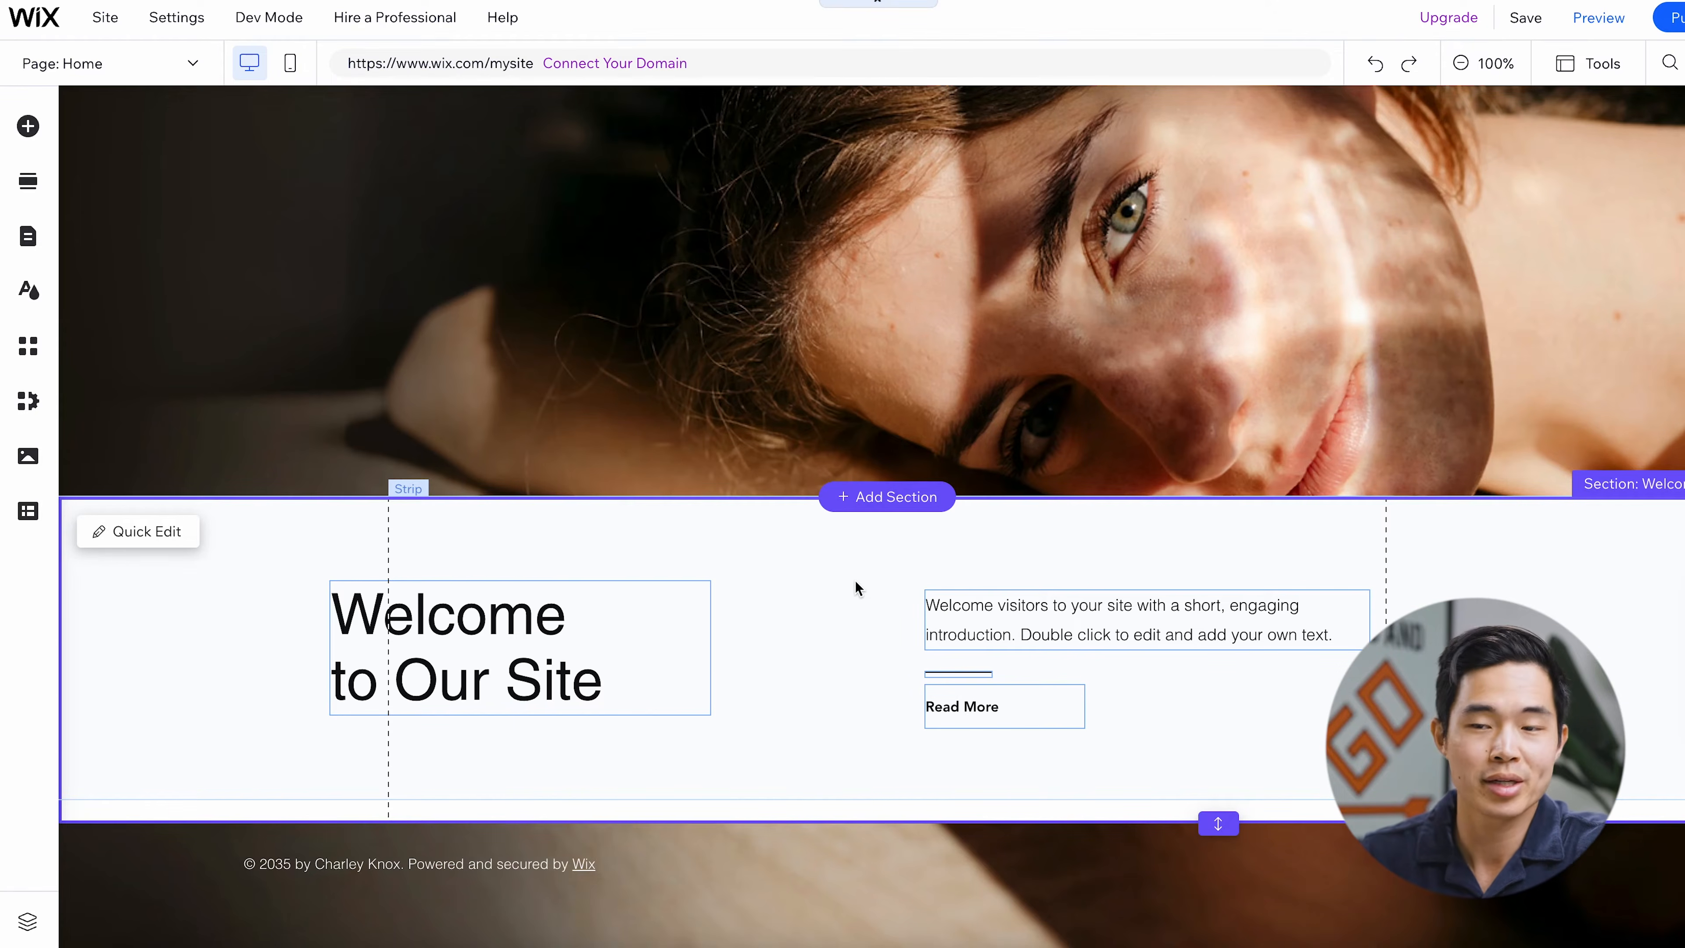
scroll(856, 587, up, 2)
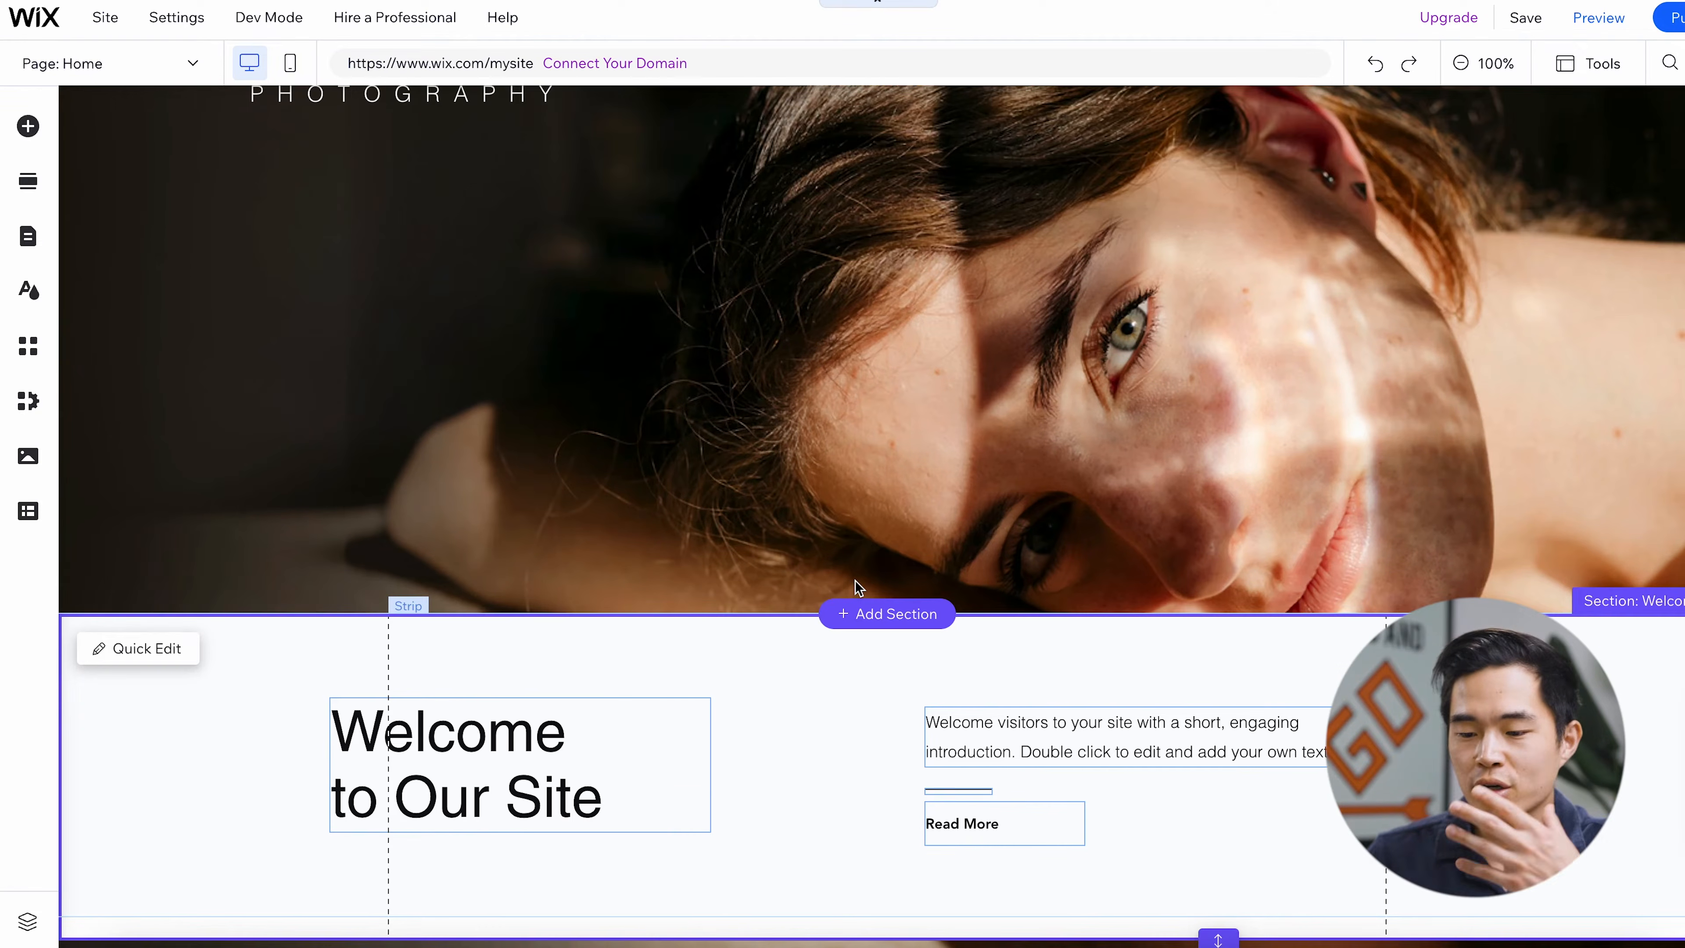
scroll(854, 580, up, 1)
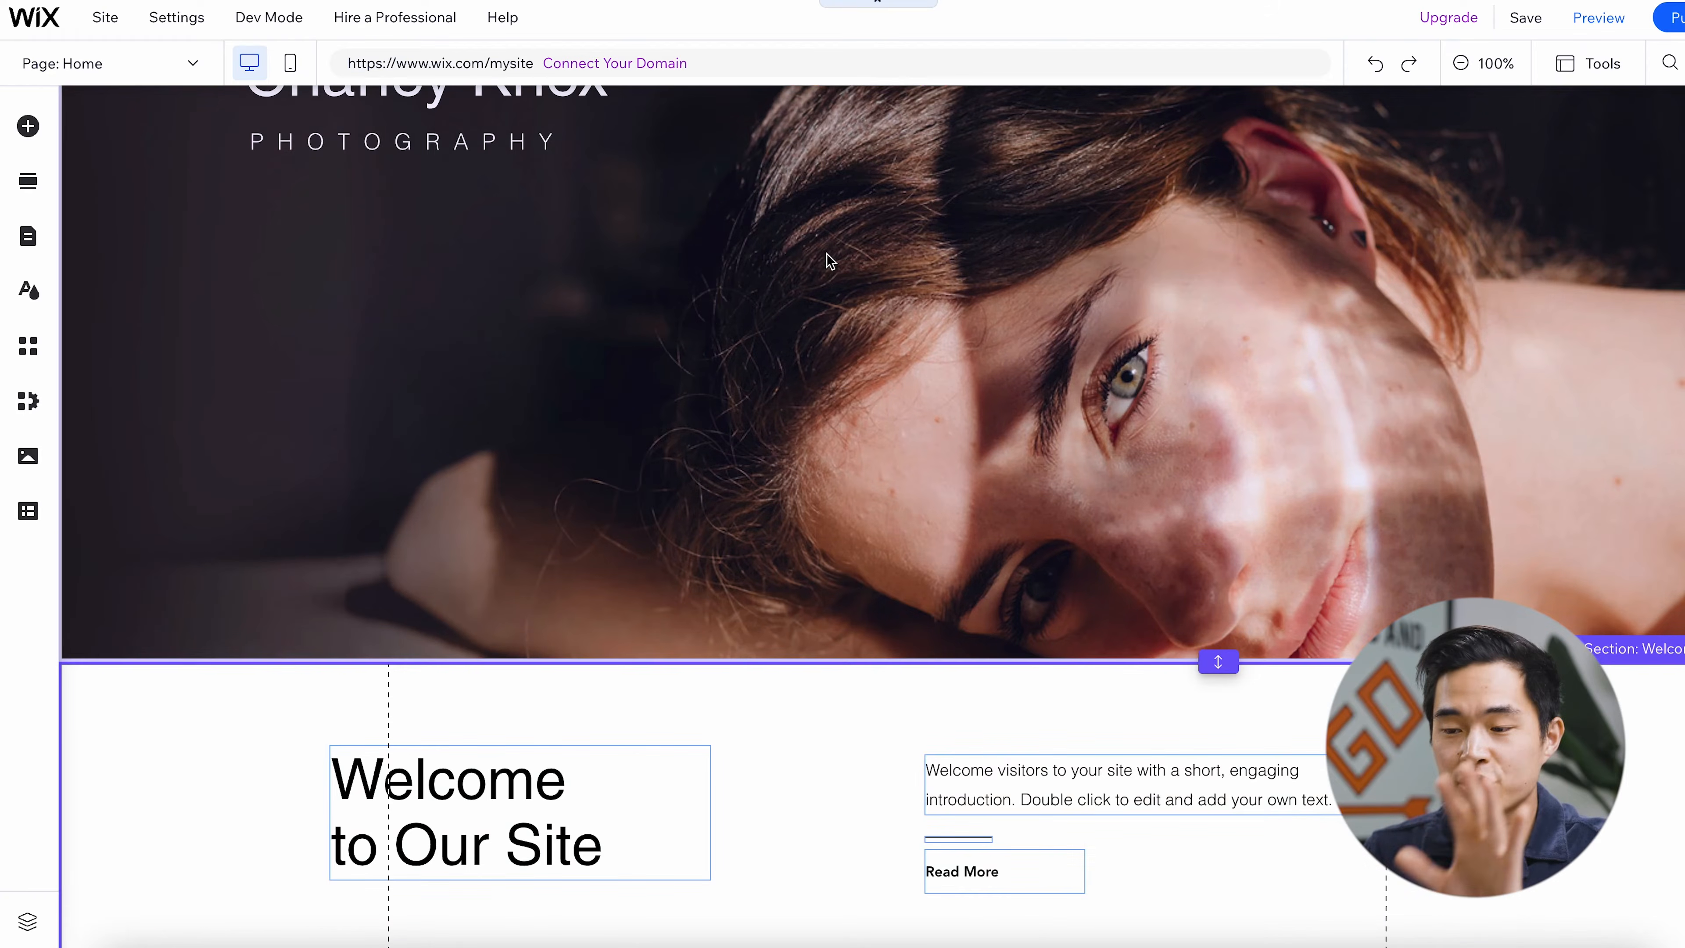
scroll(827, 256, up, 5)
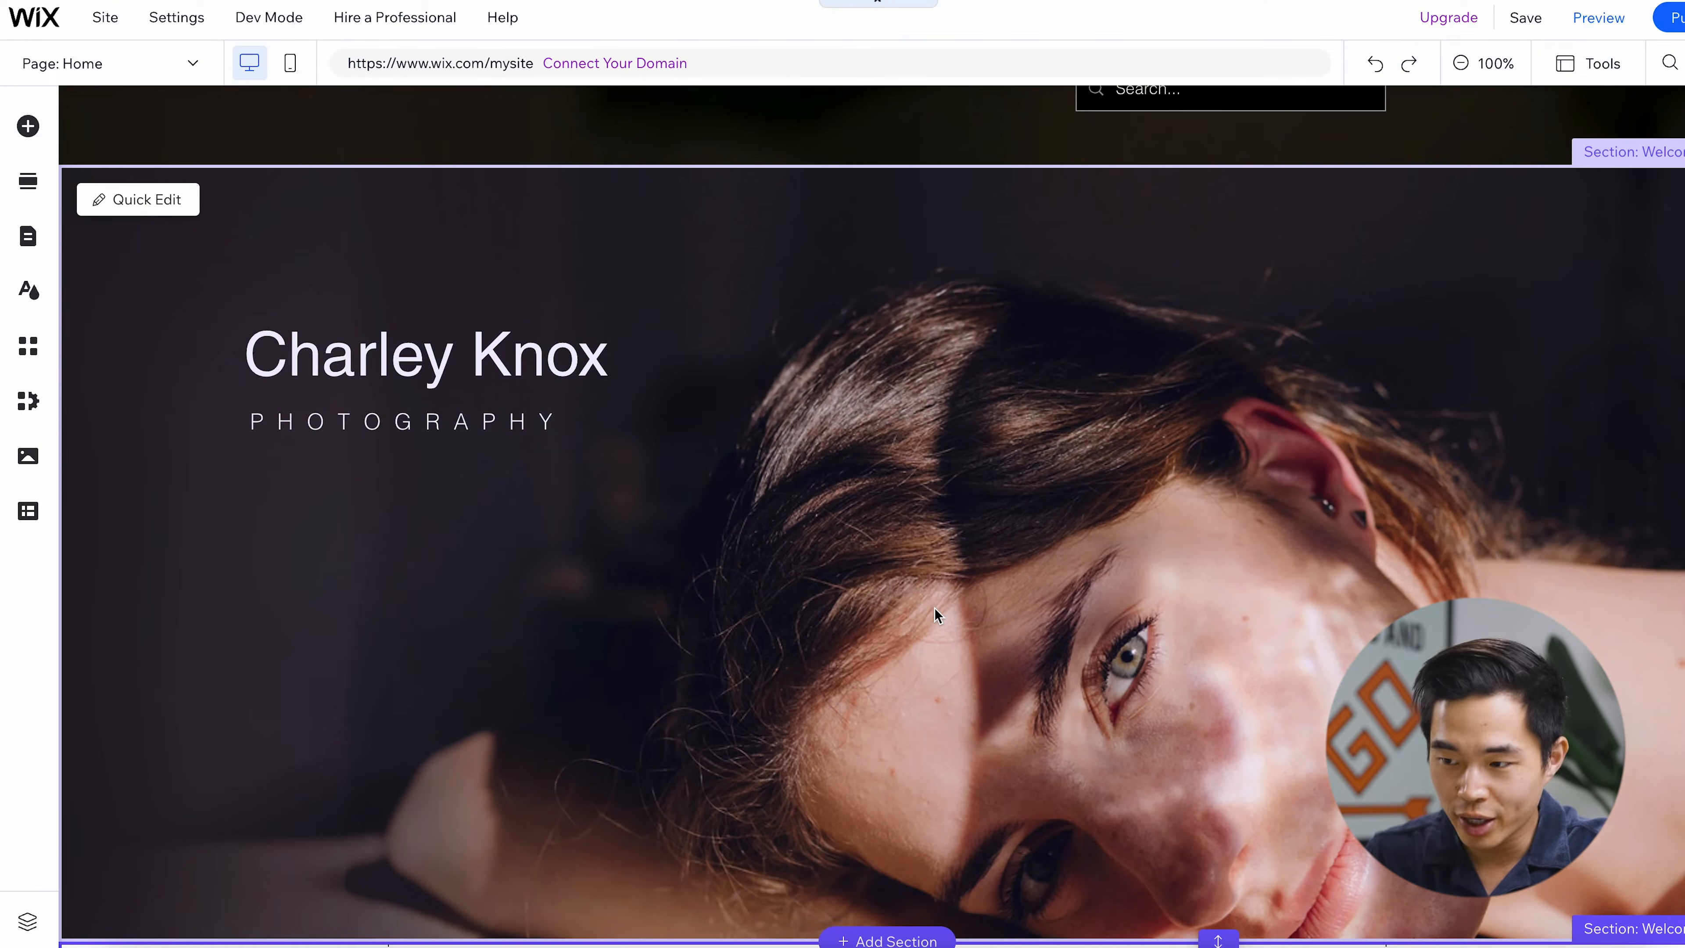
Step: Add a blank page to the site menu and name it Grad Shoots
scroll(934, 607, down, 8)
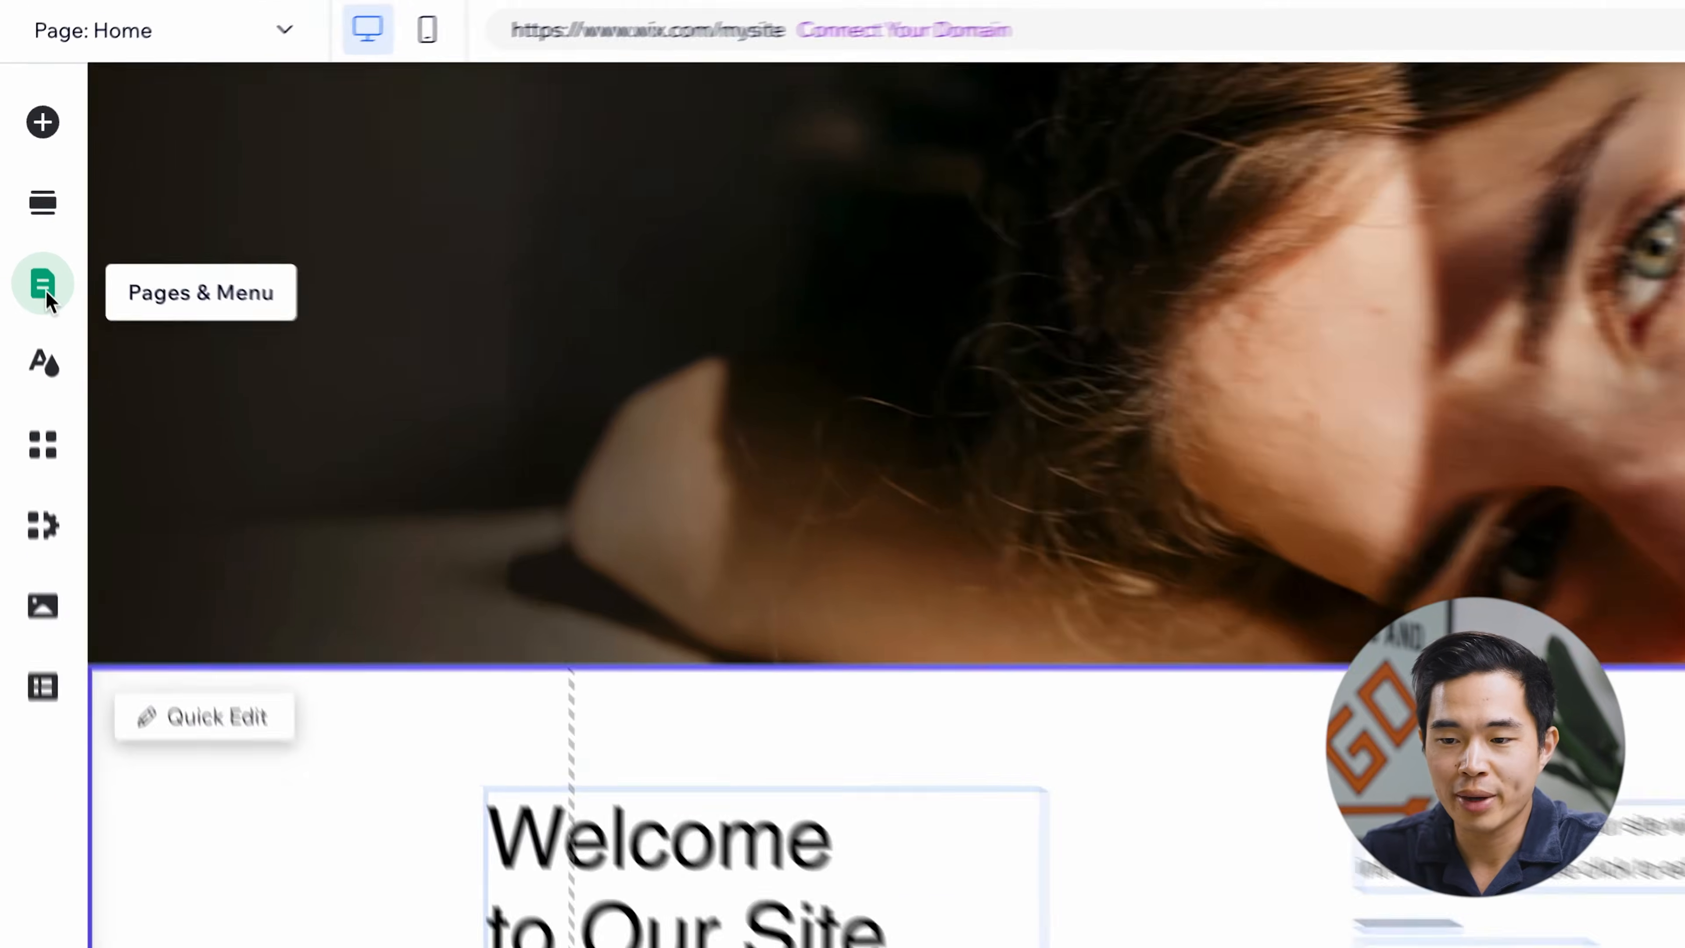
click(26, 240)
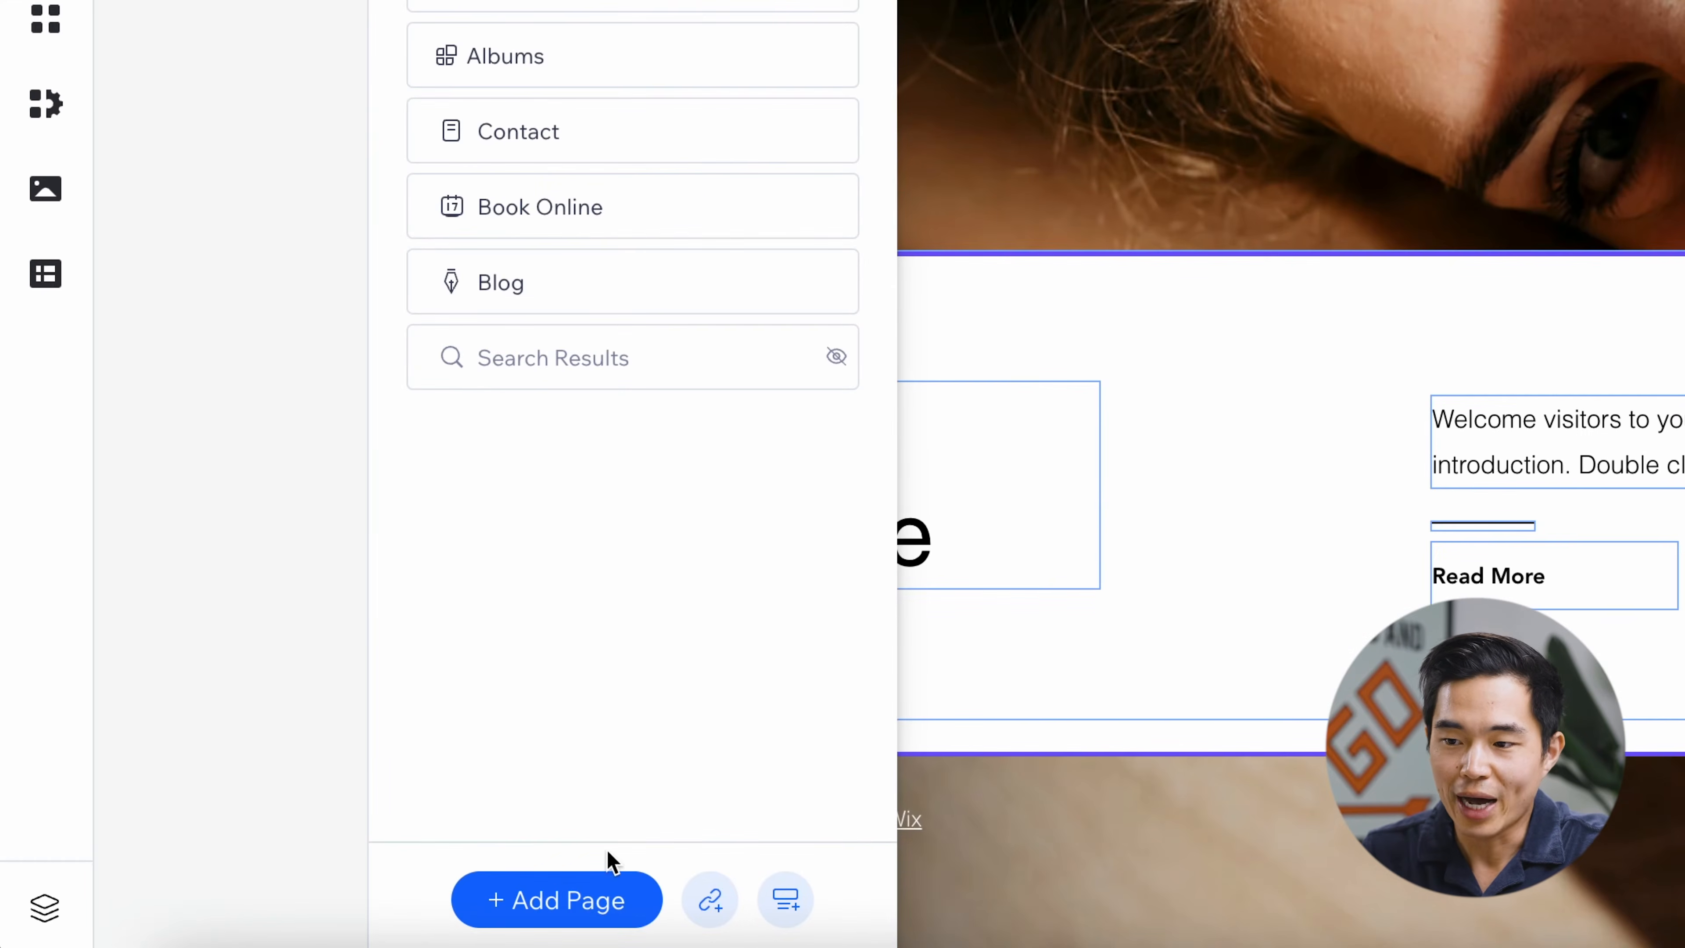
click(598, 896)
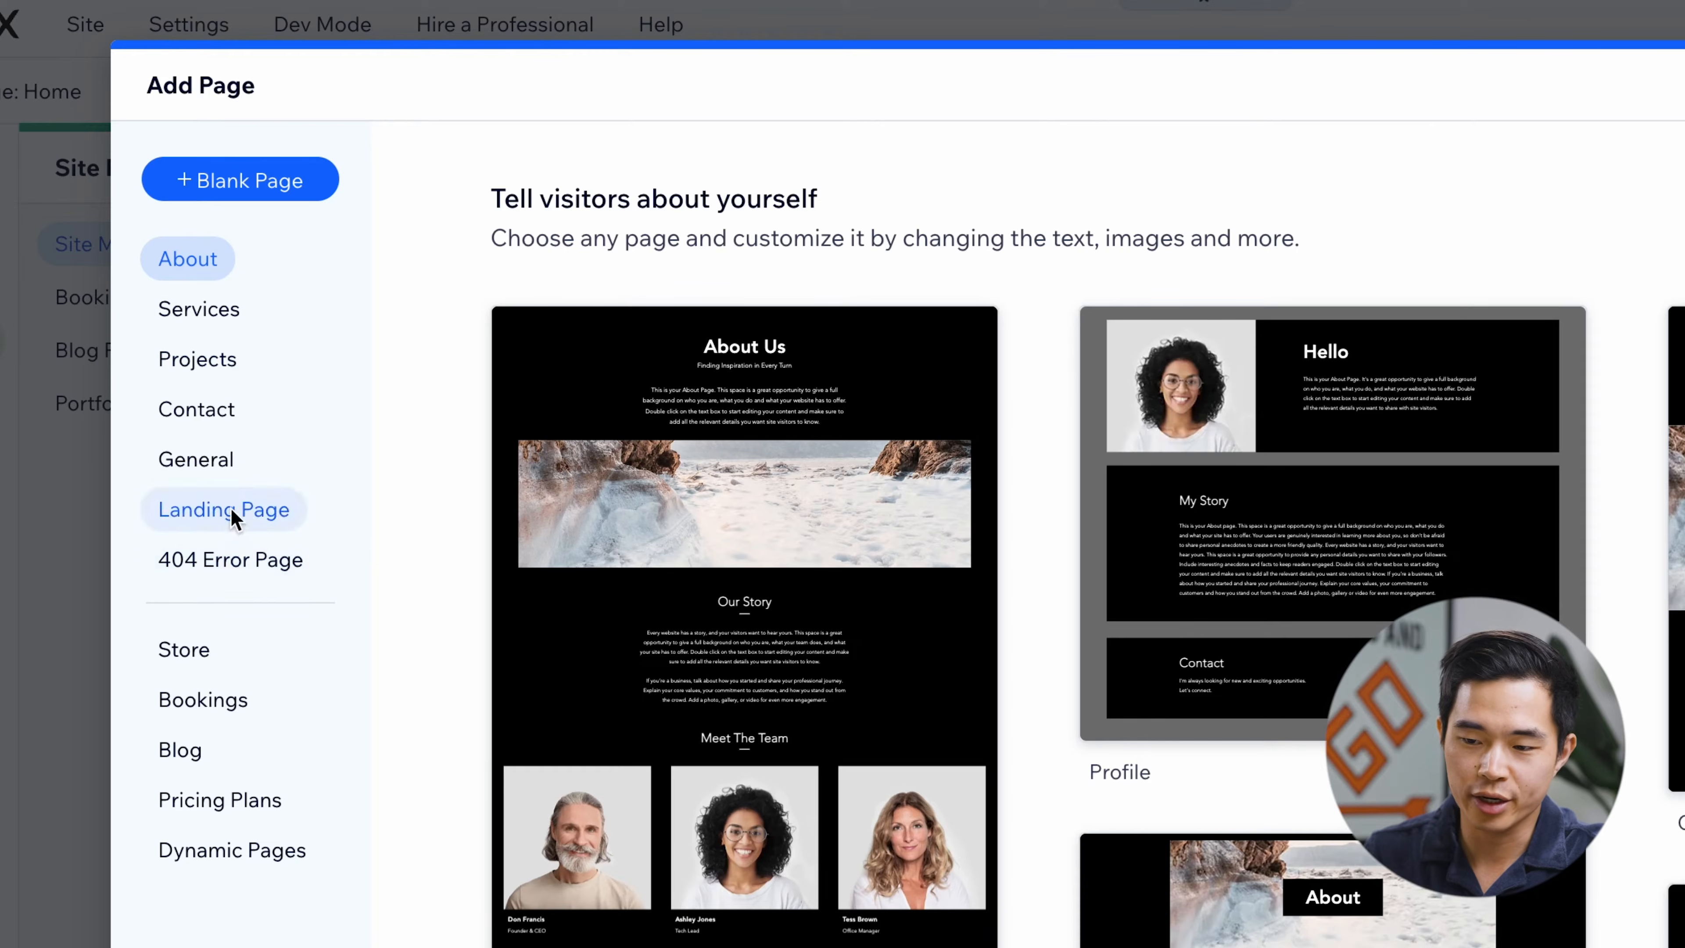
click(258, 180)
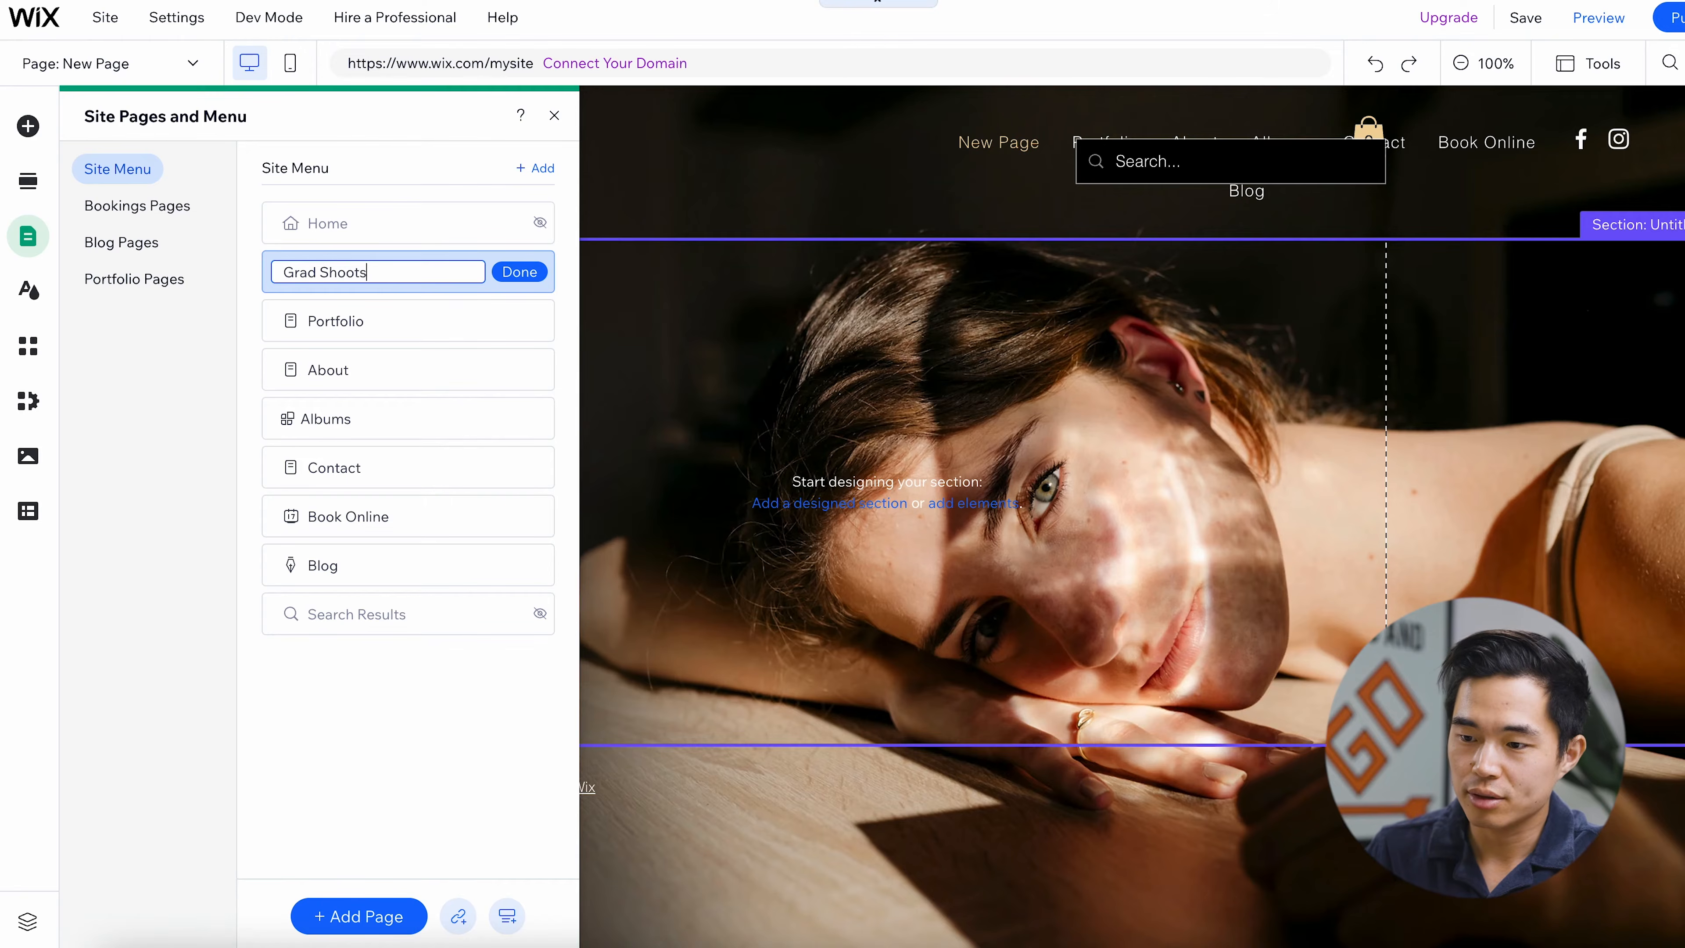
click(519, 272)
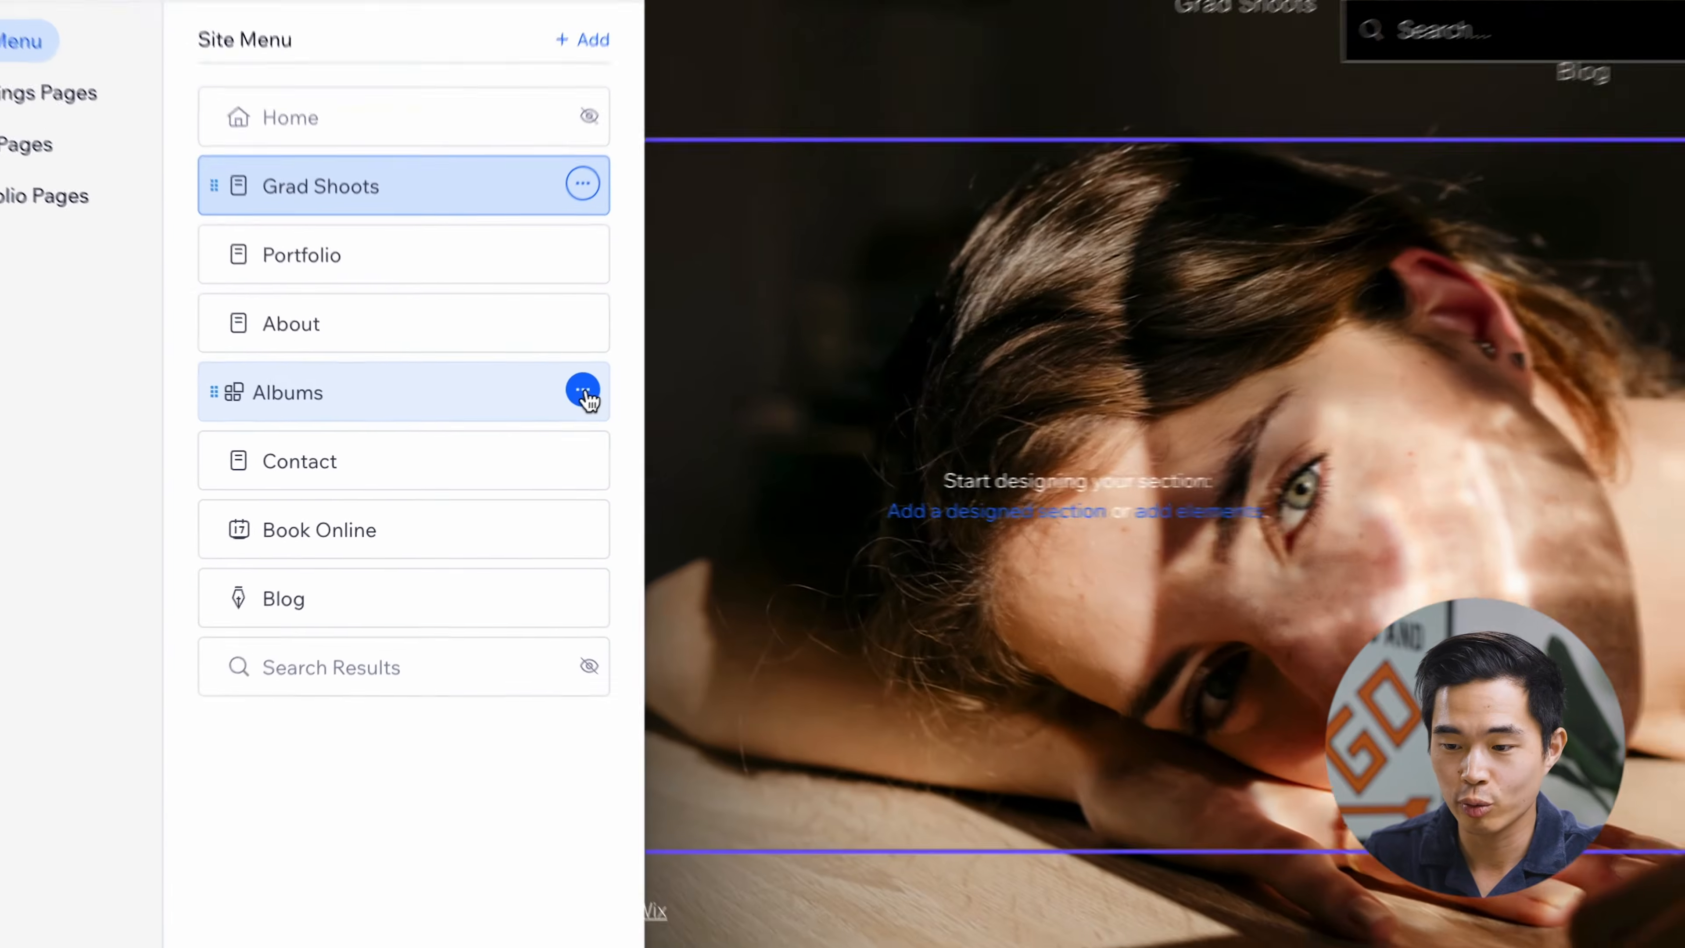
Step: Hide the Albums page from the site menu
click(532, 420)
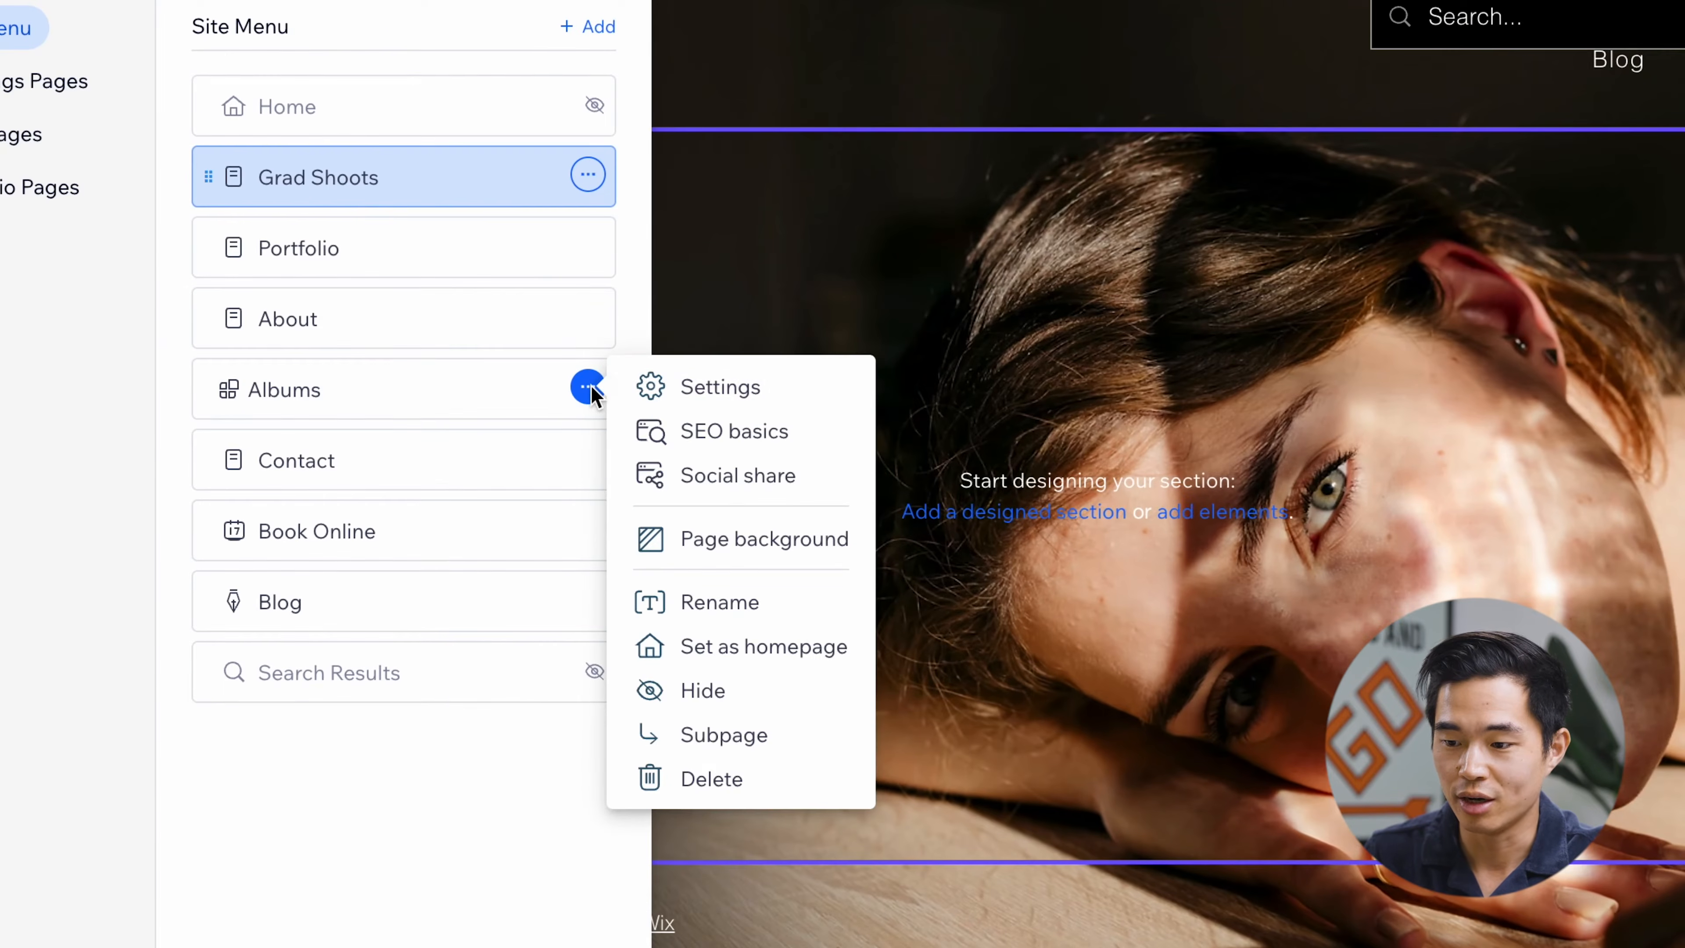
click(746, 691)
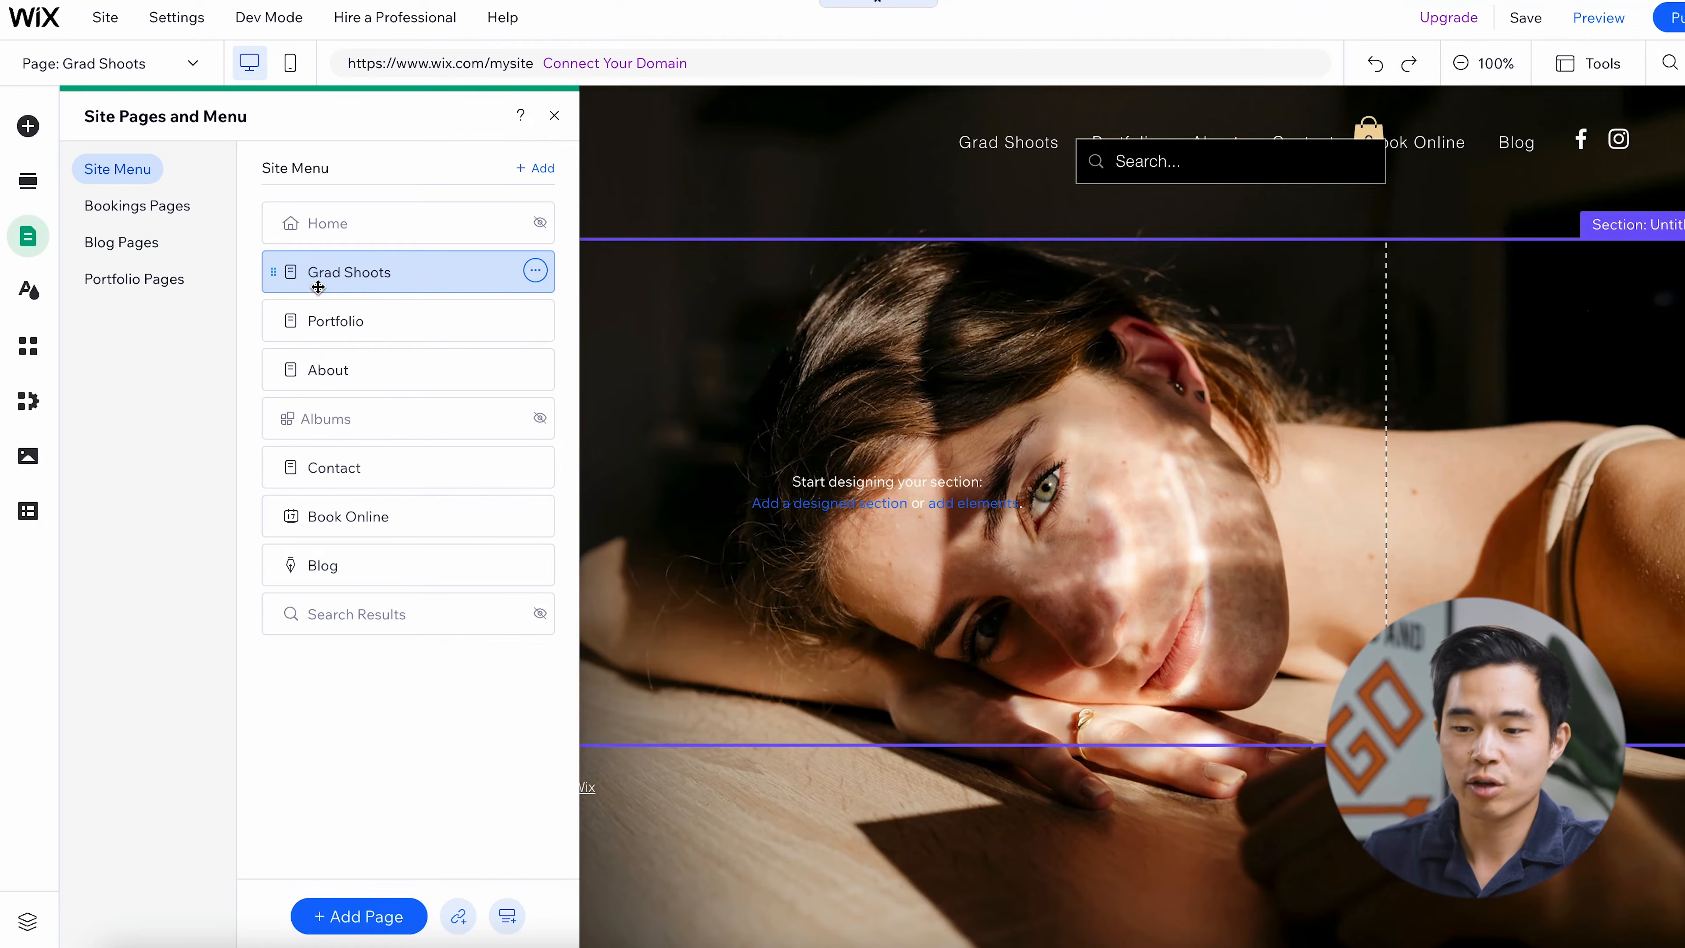
Step: Add the Basic desert image section as a designed section on the empty Grad Shoots page
click(963, 313)
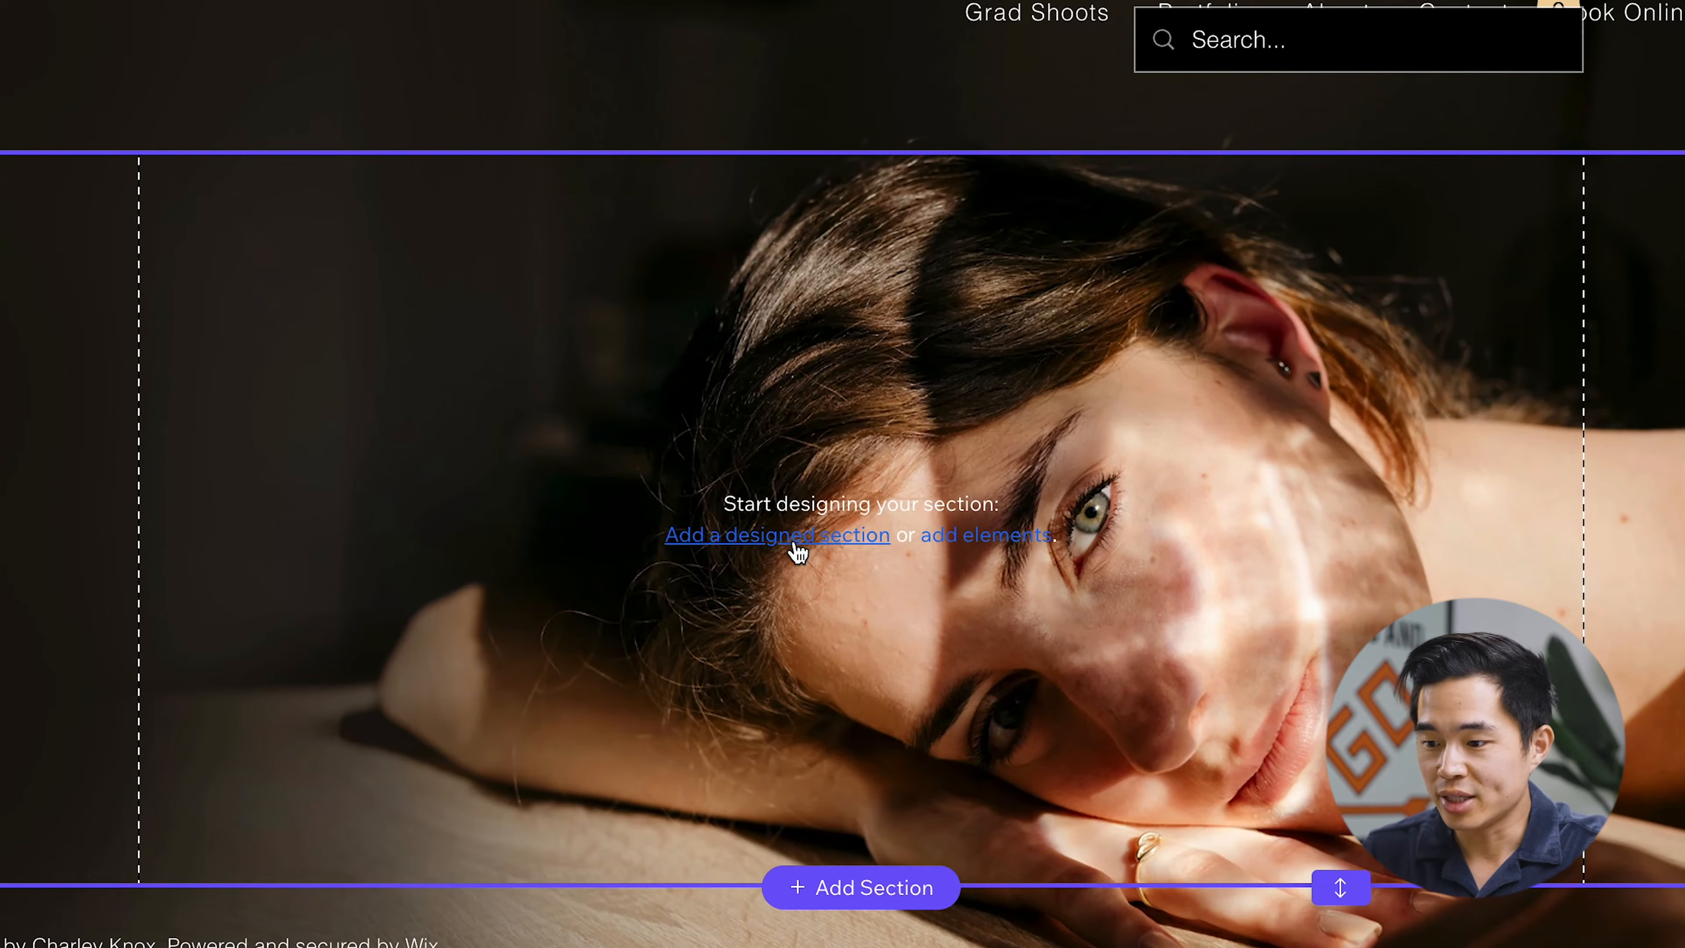
click(794, 539)
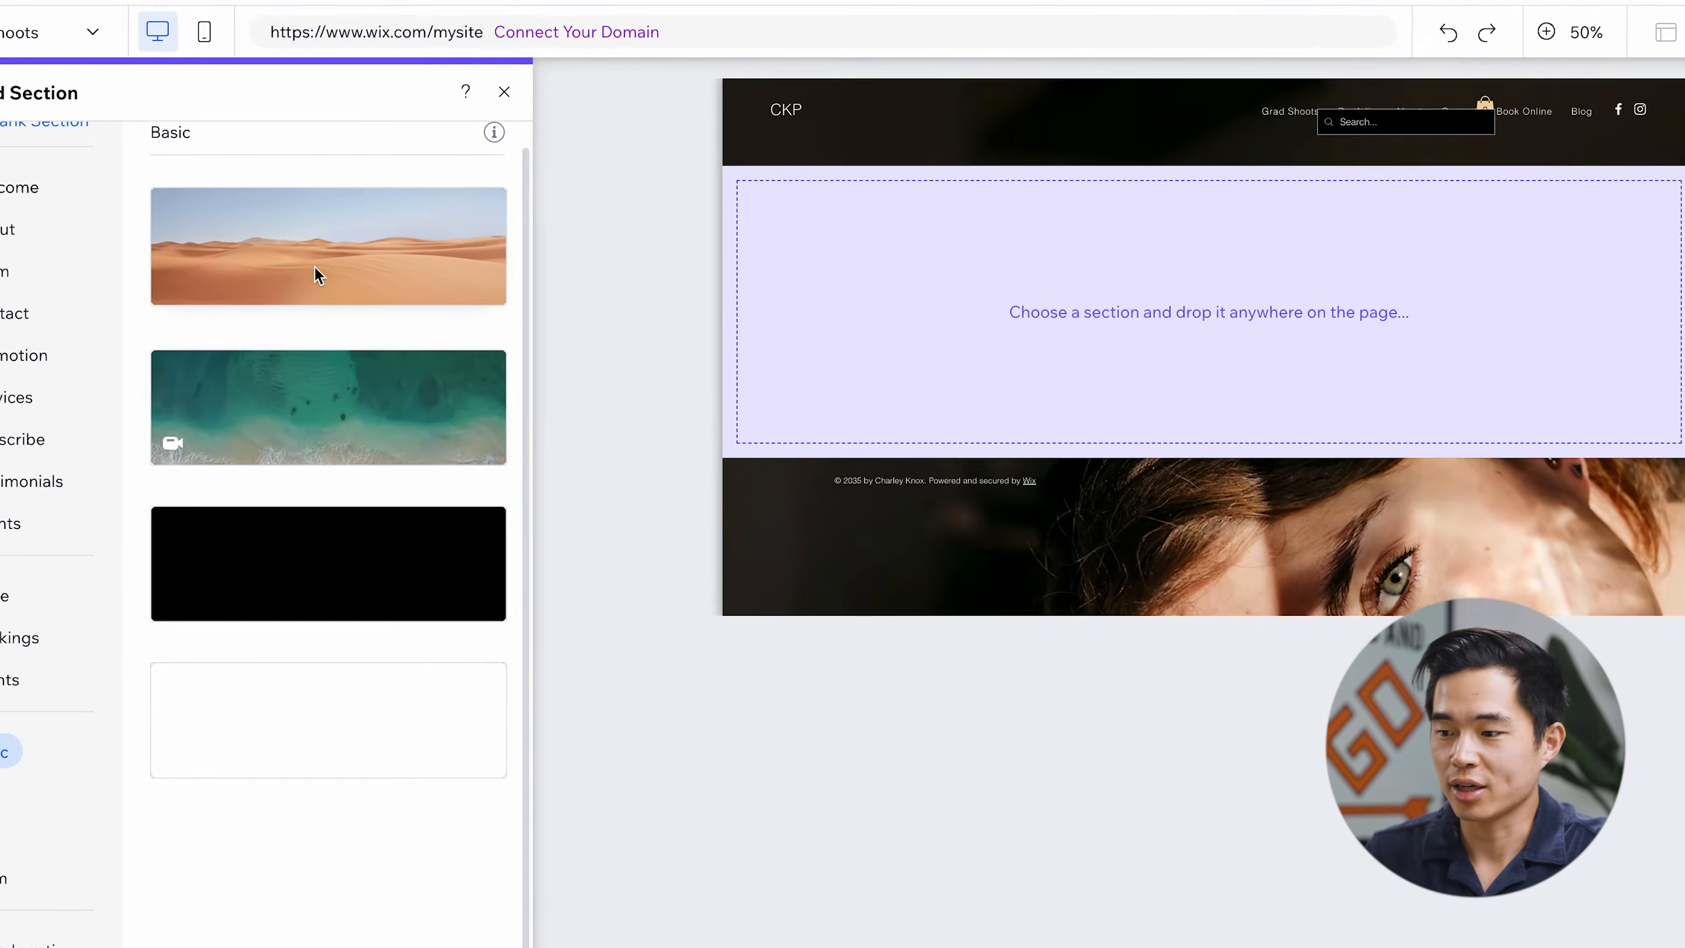
drag(386, 276, 1147, 313)
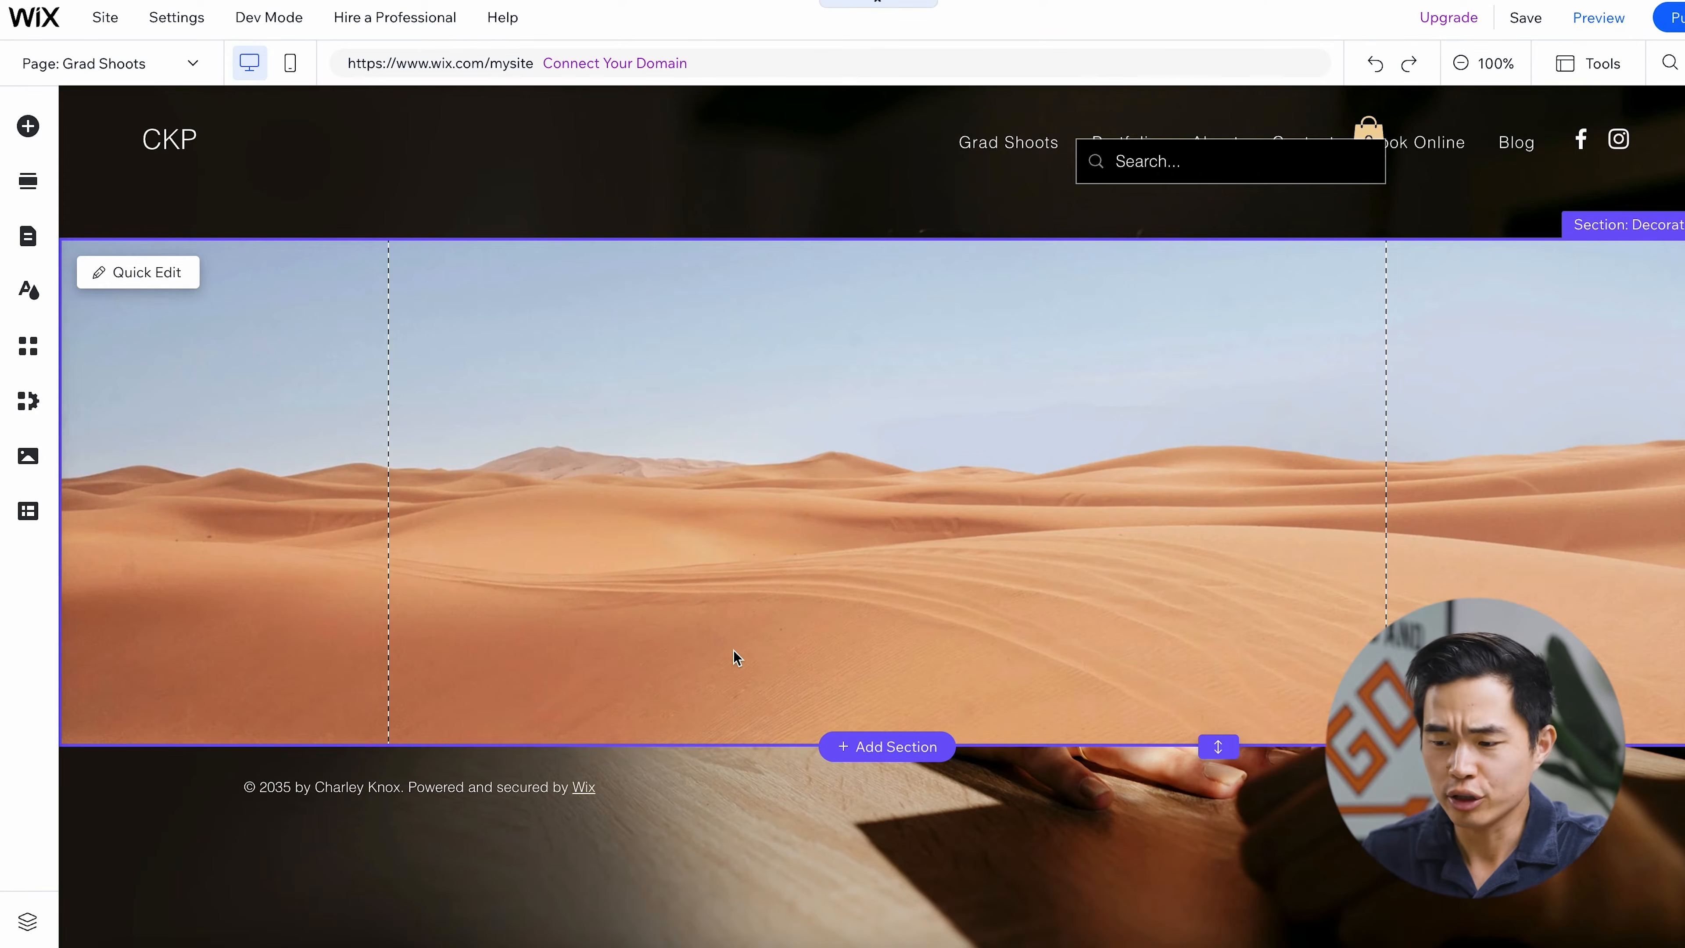
Step: Replace the desert section's background with the image banner grad.jpeg, uploaded from the computer's Grad folder
click(371, 346)
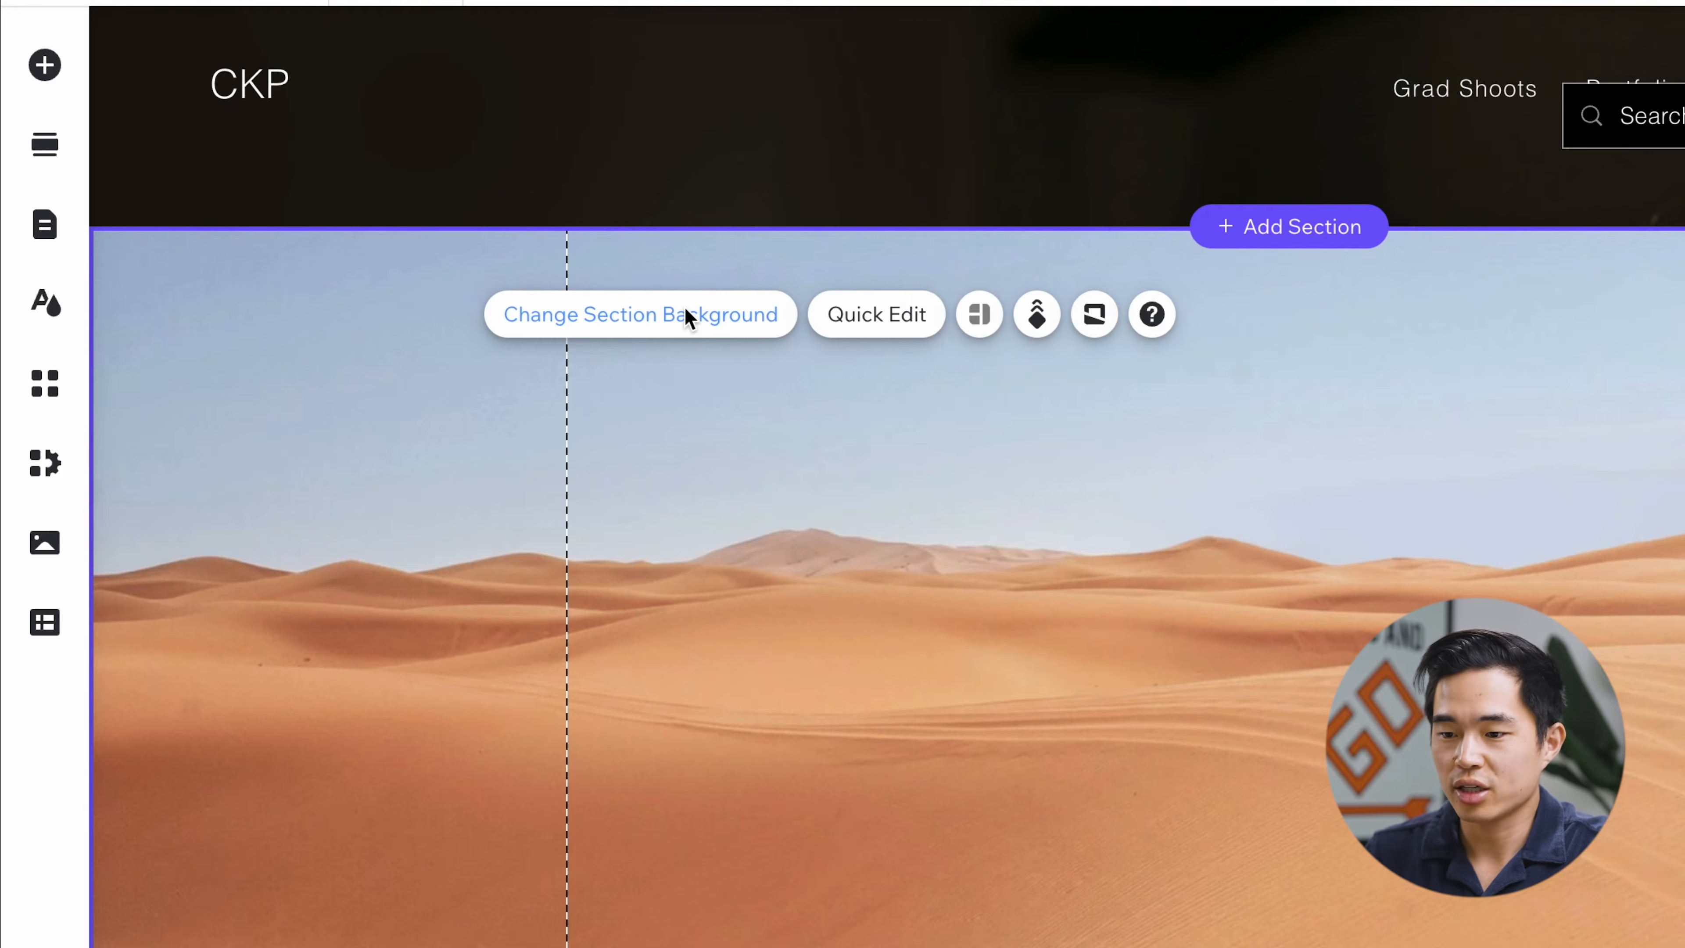
click(689, 318)
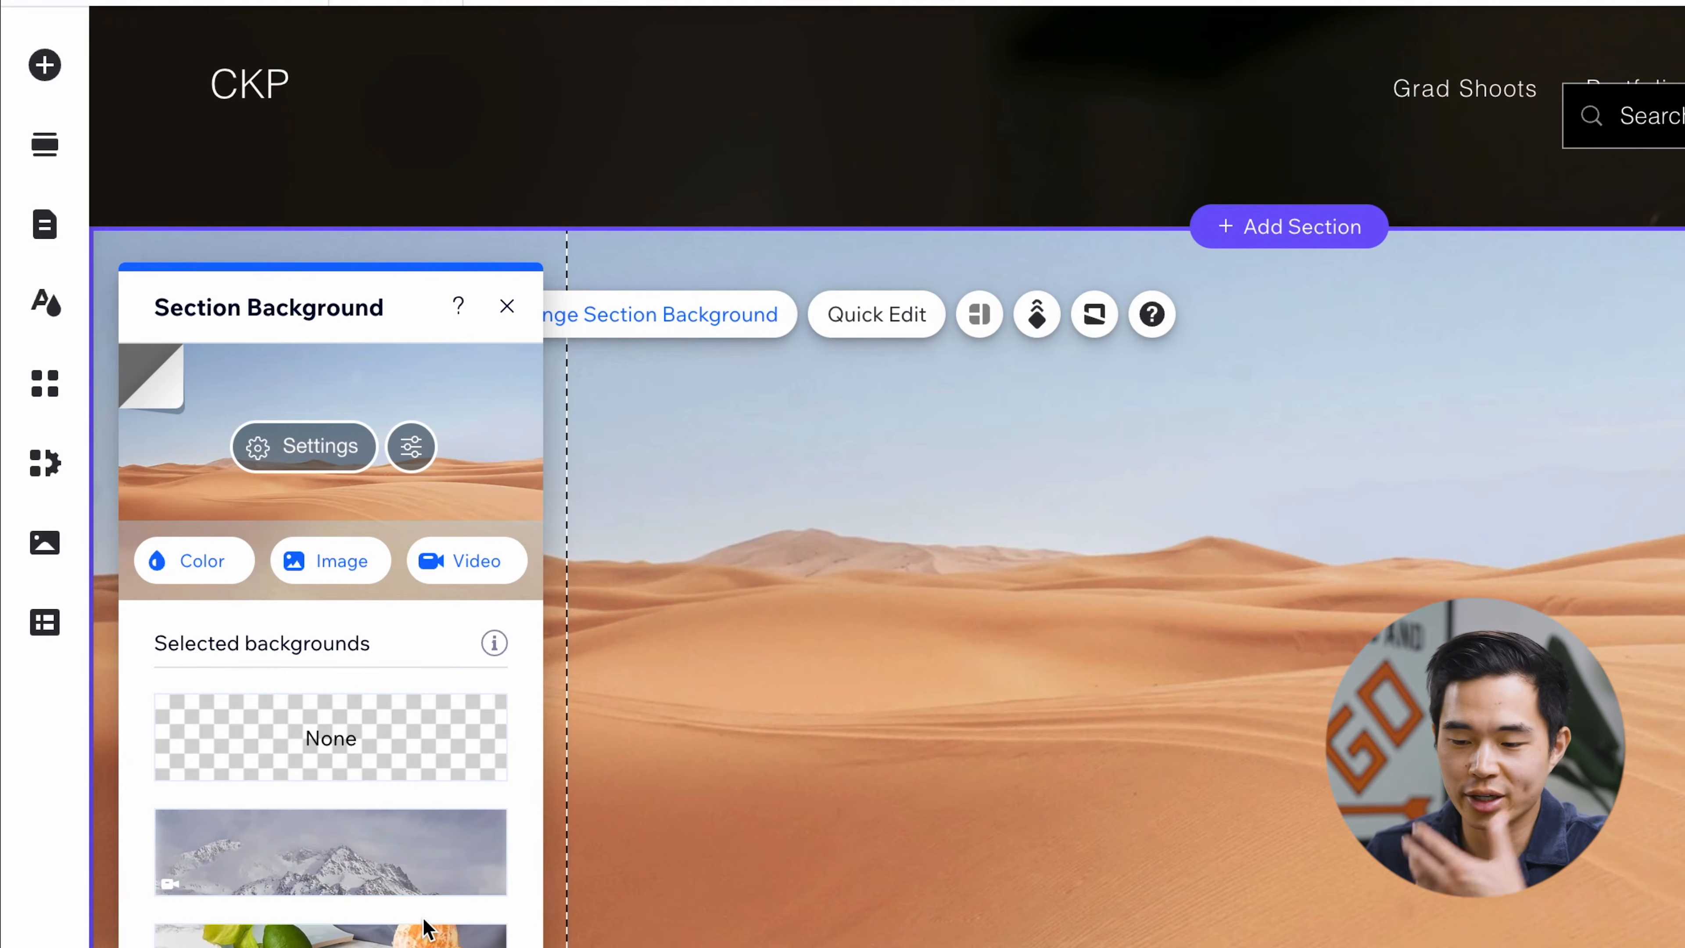
scroll(425, 928, down, 6)
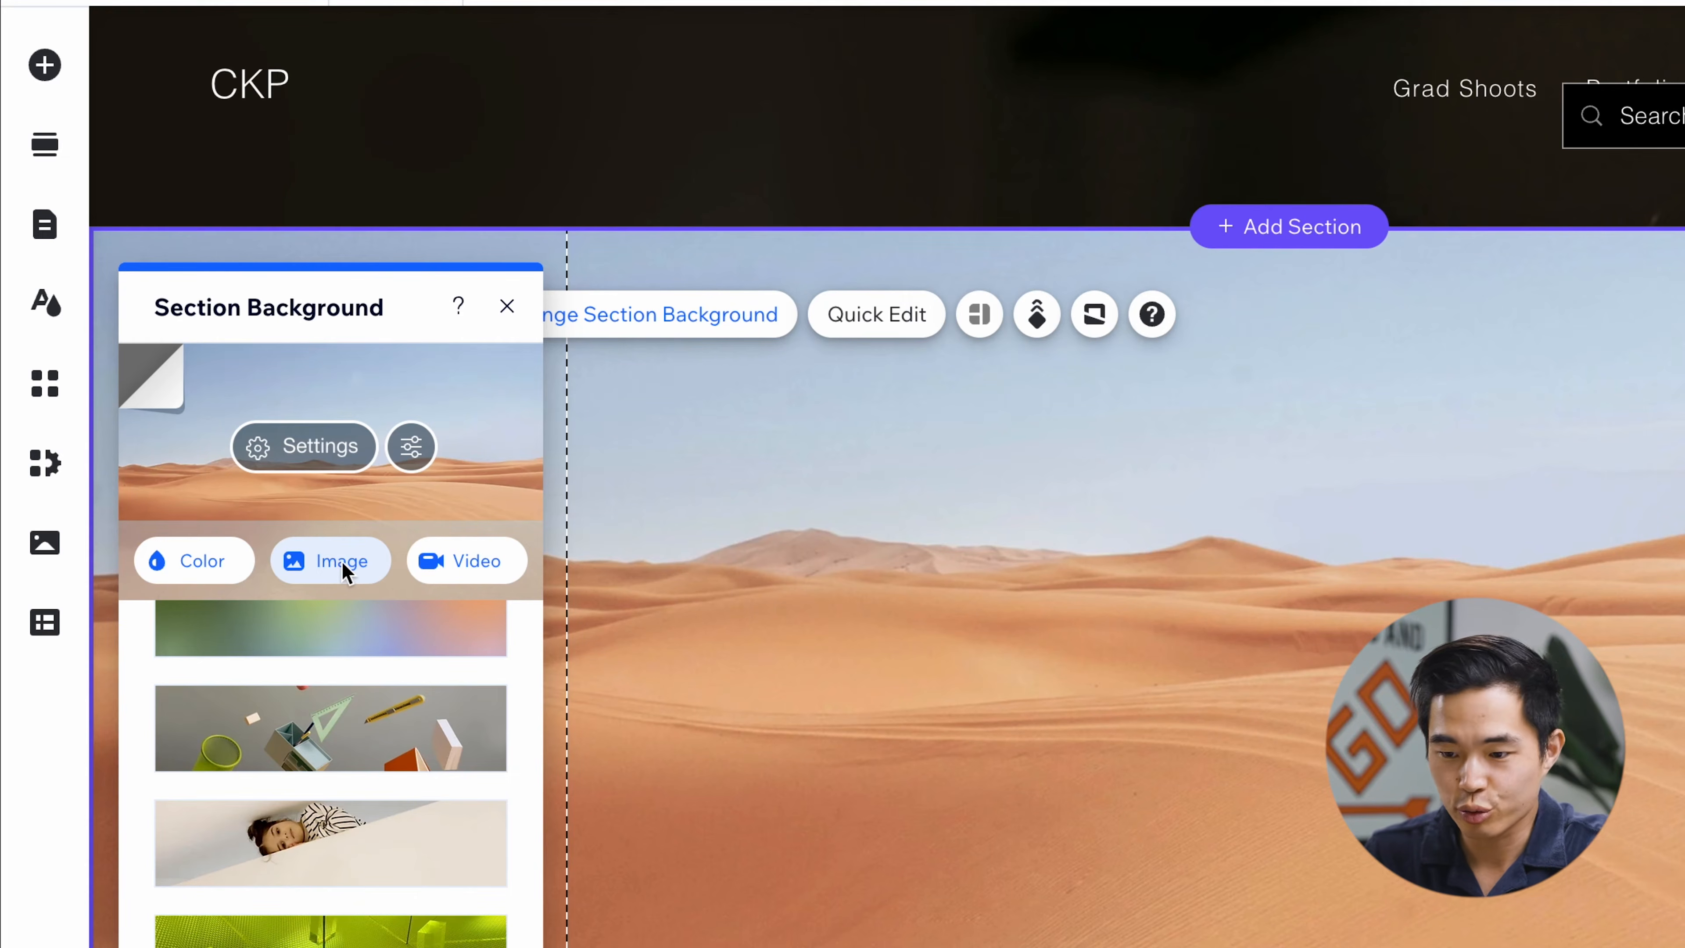
click(331, 560)
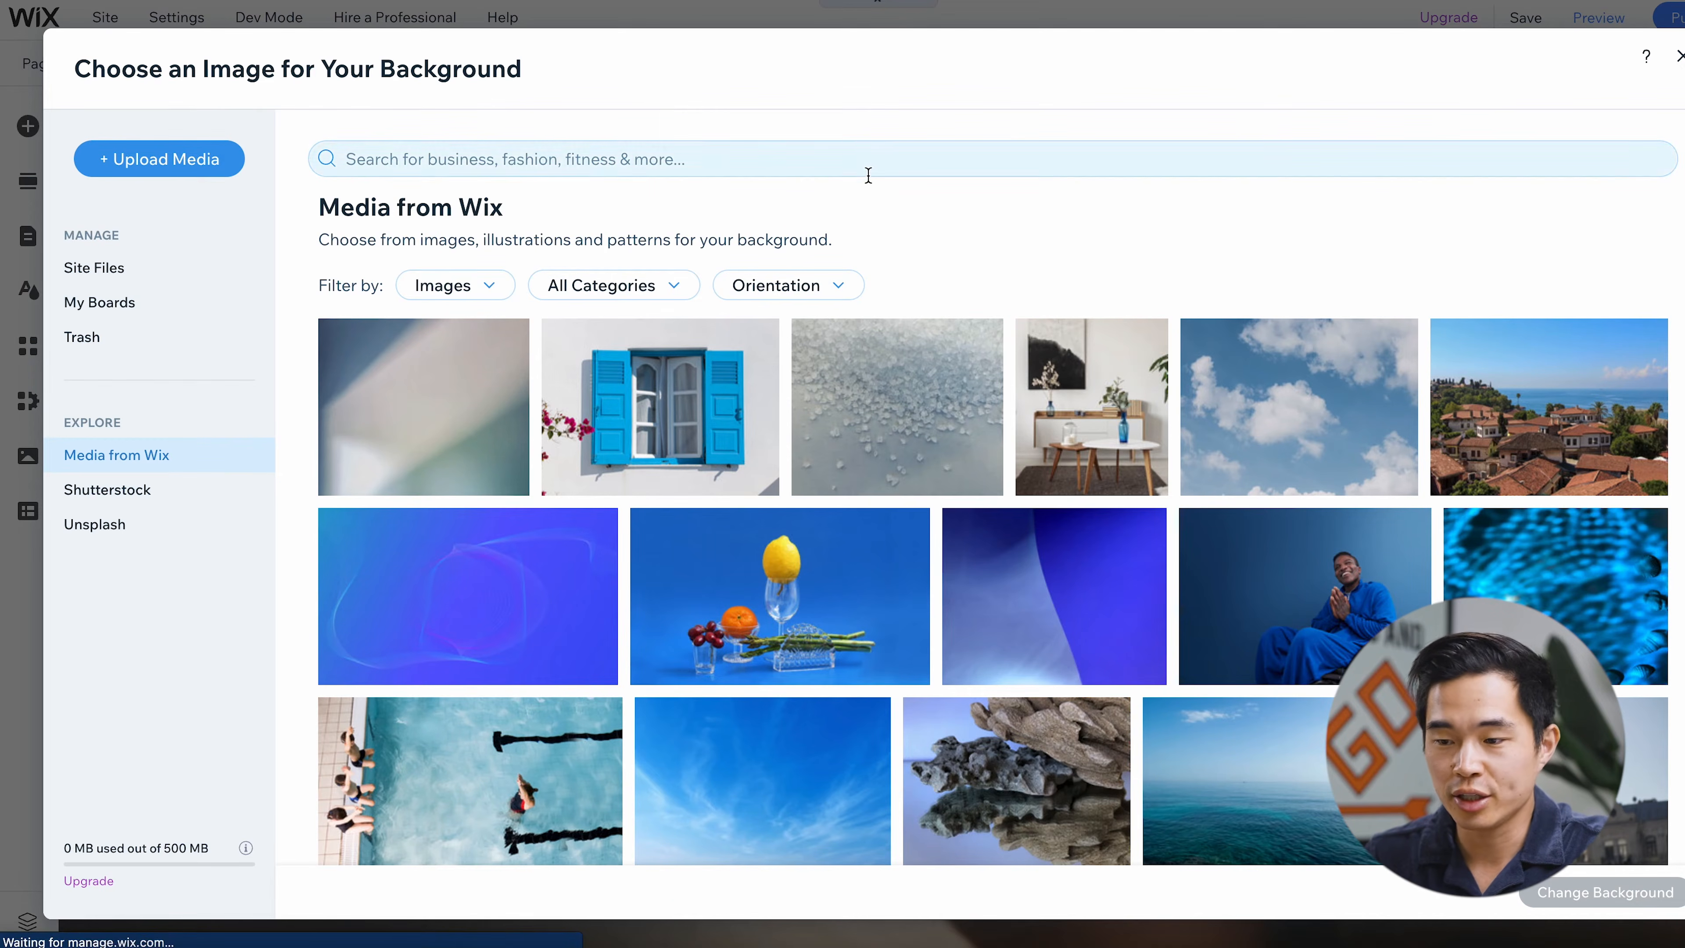
click(180, 159)
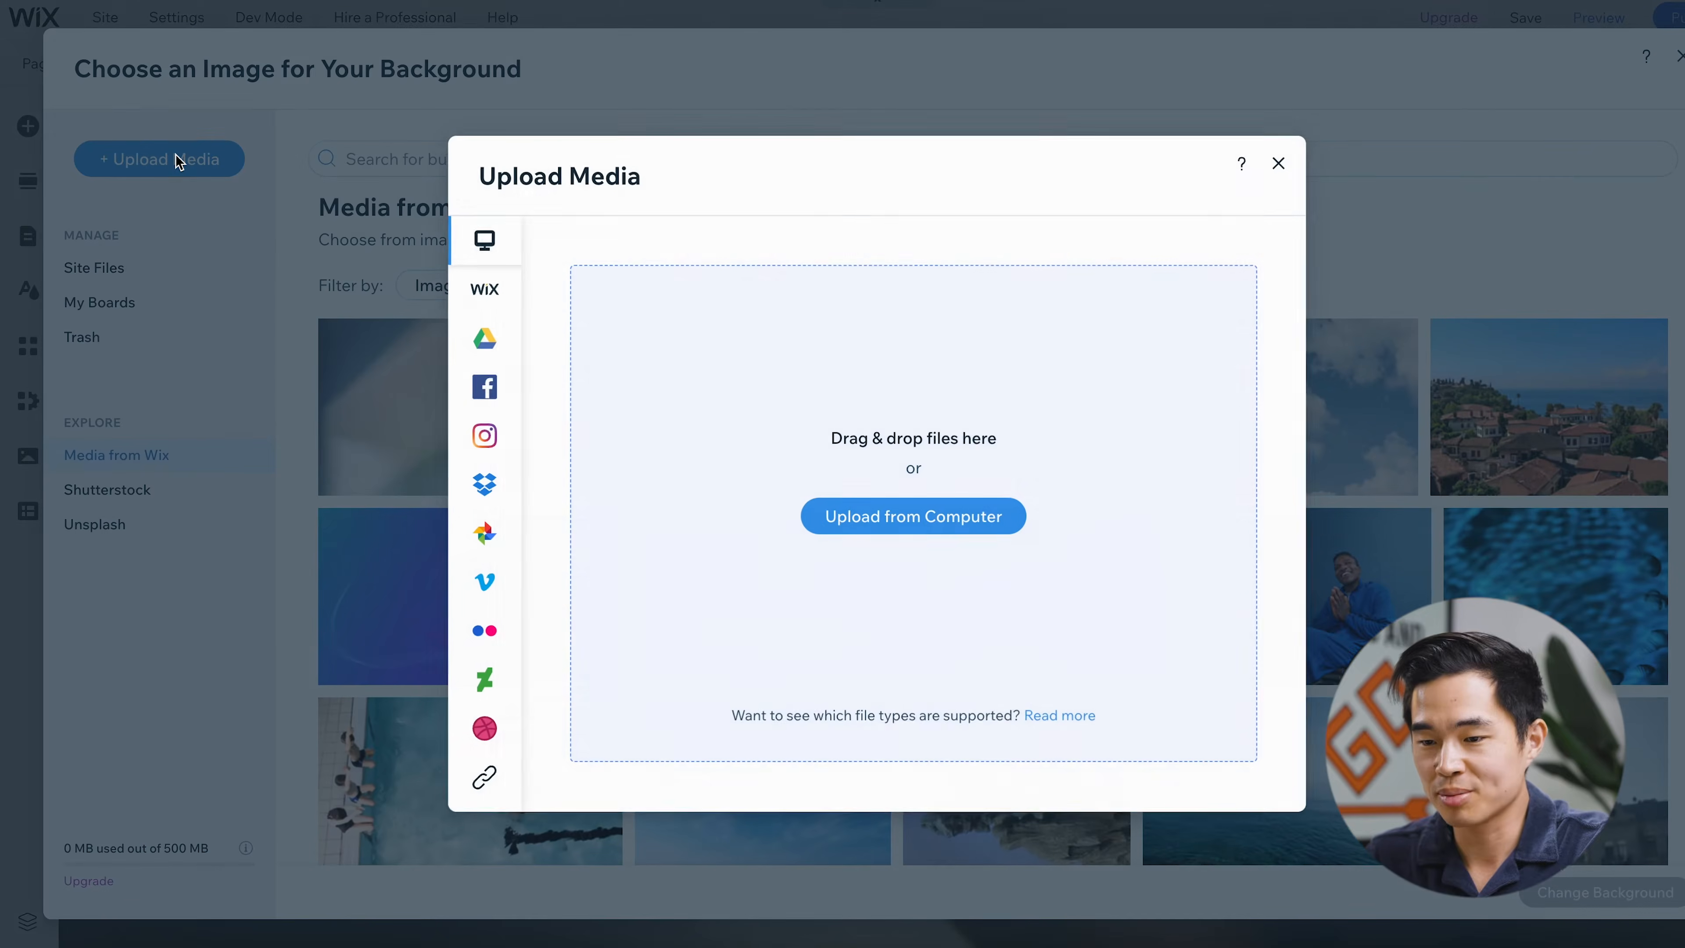
click(960, 524)
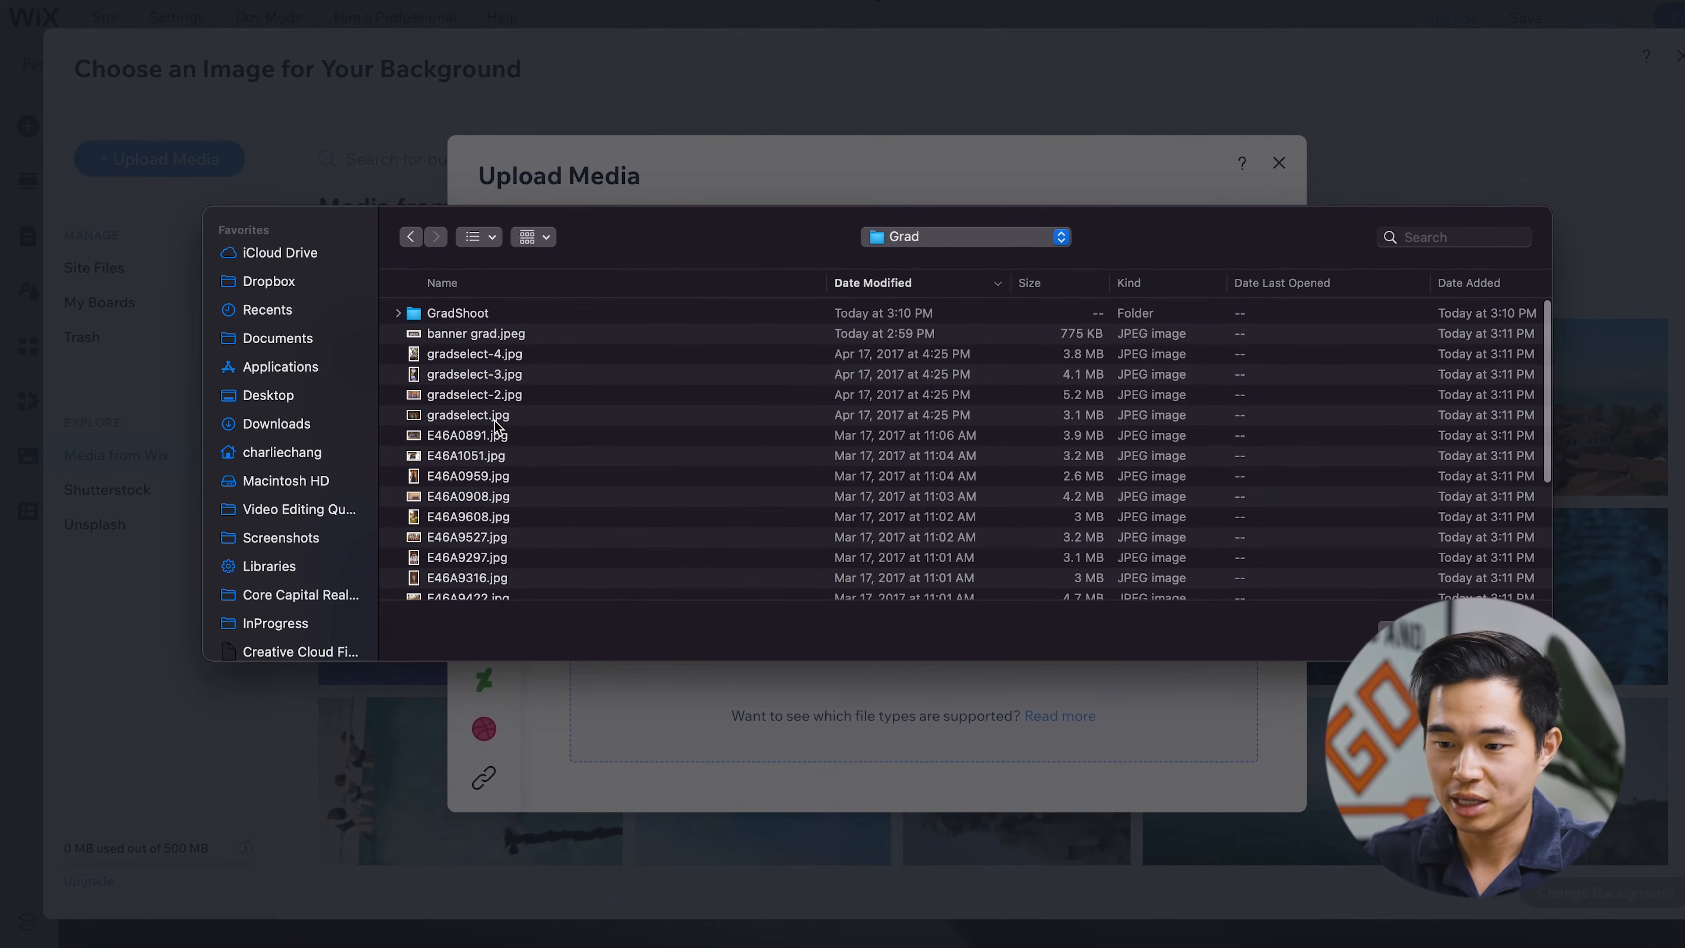
double_click(552, 336)
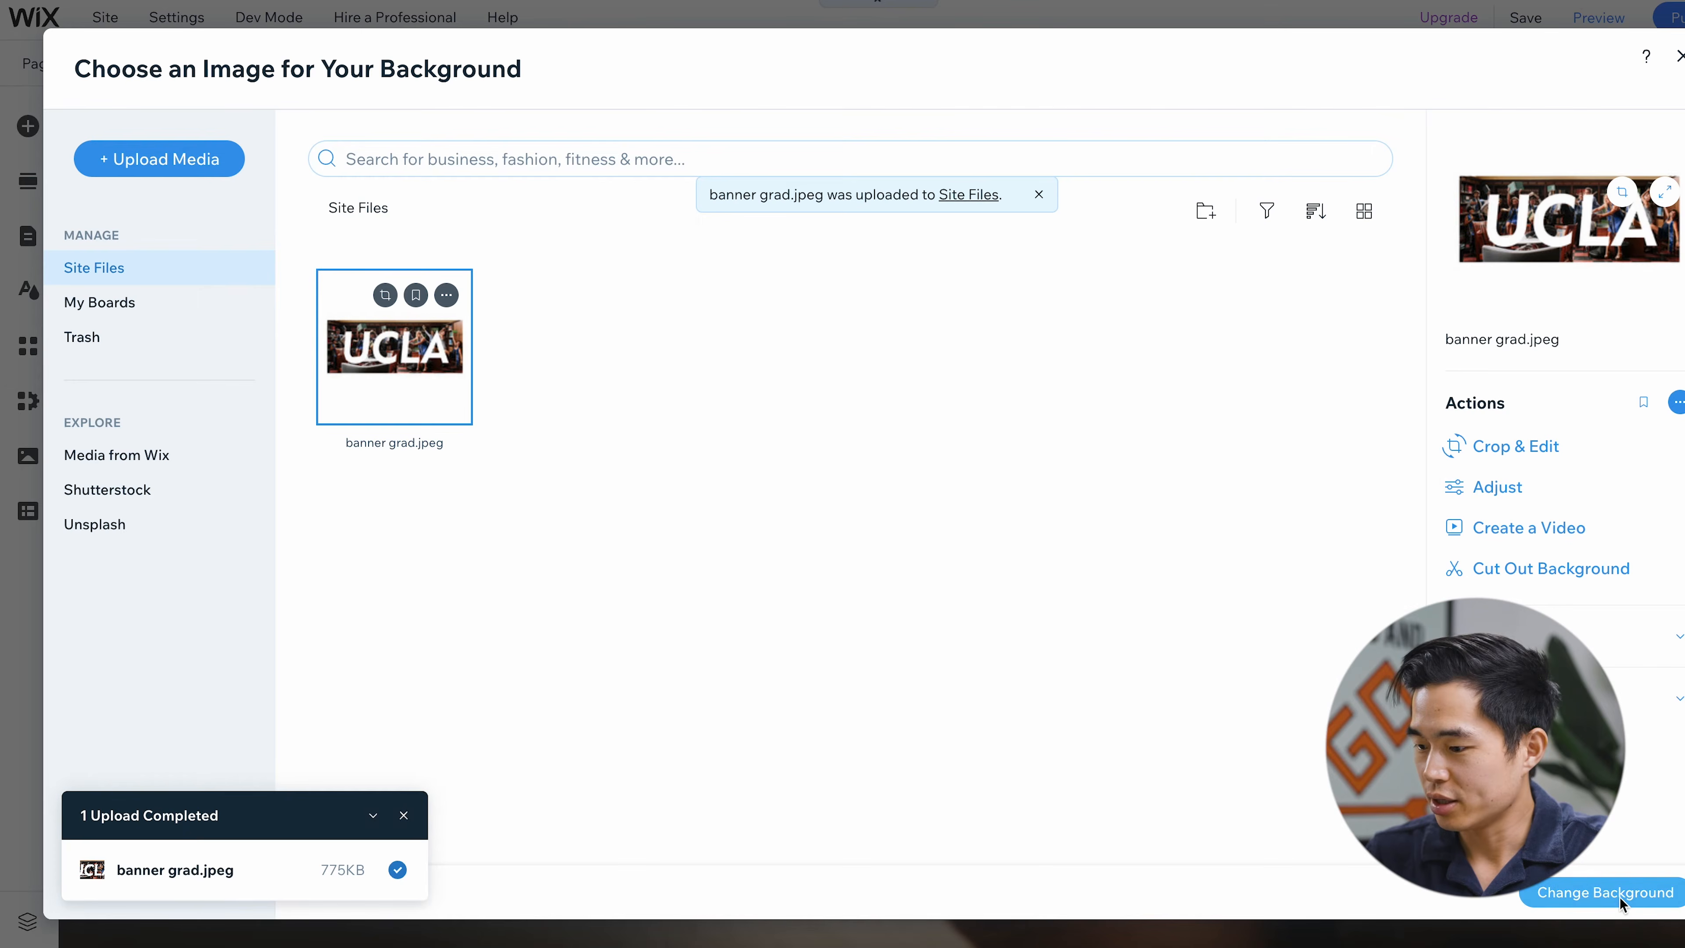
click(1619, 897)
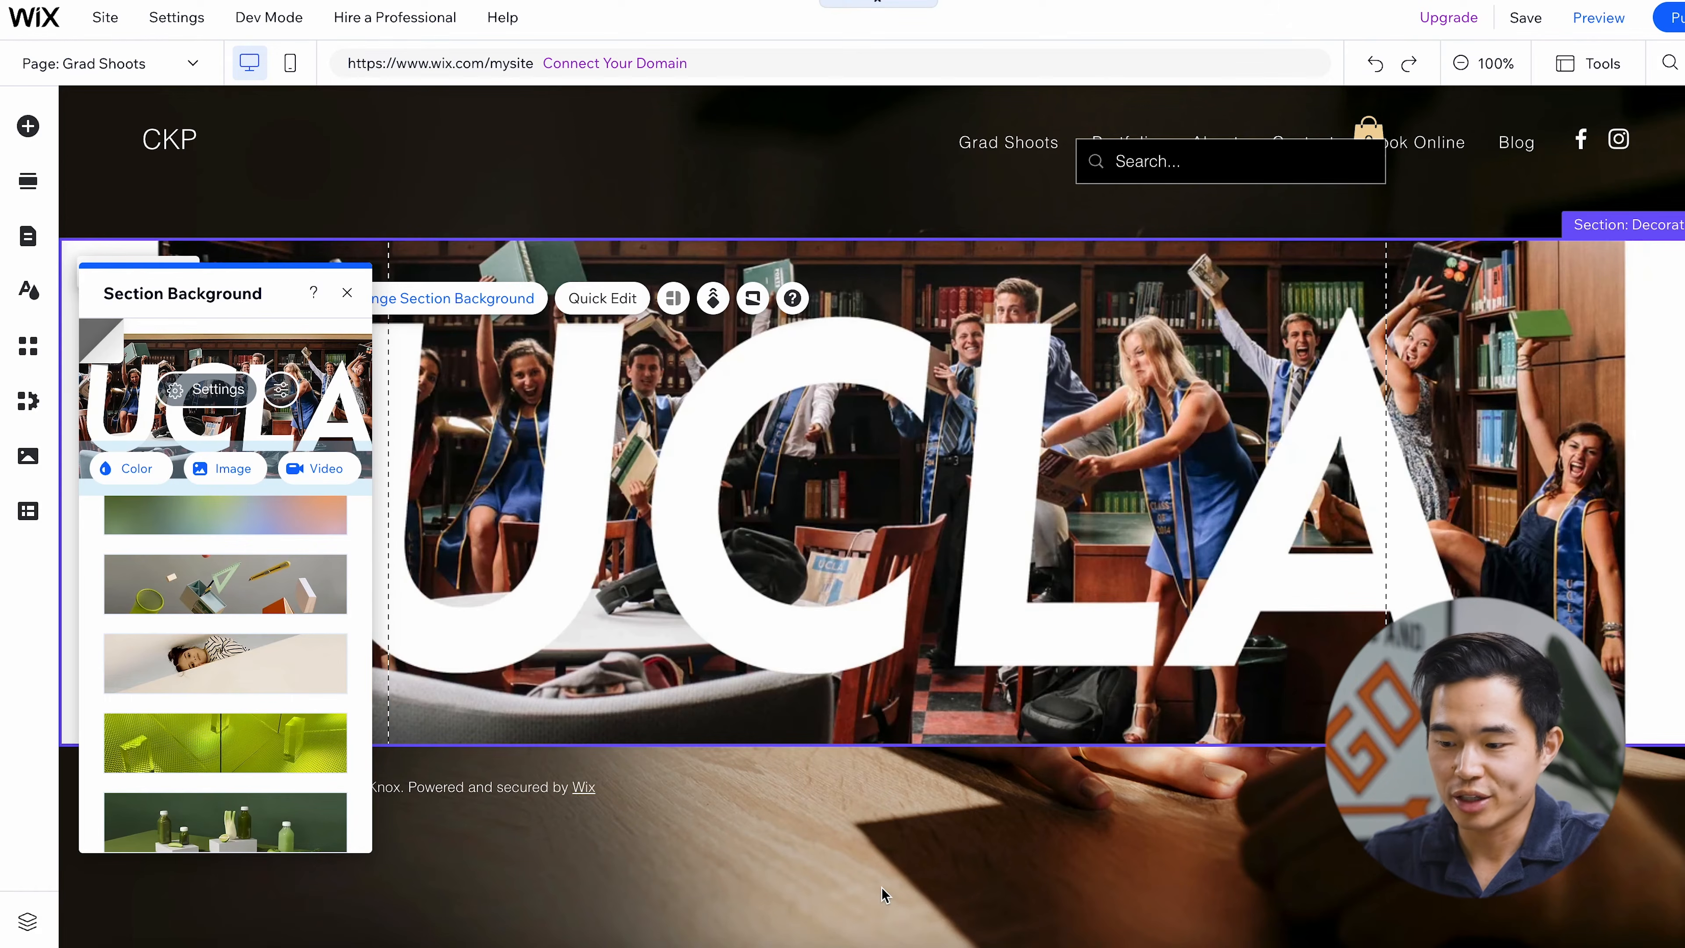
Step: Add a text section with a centered title between the UCLA banner and the footer
click(896, 746)
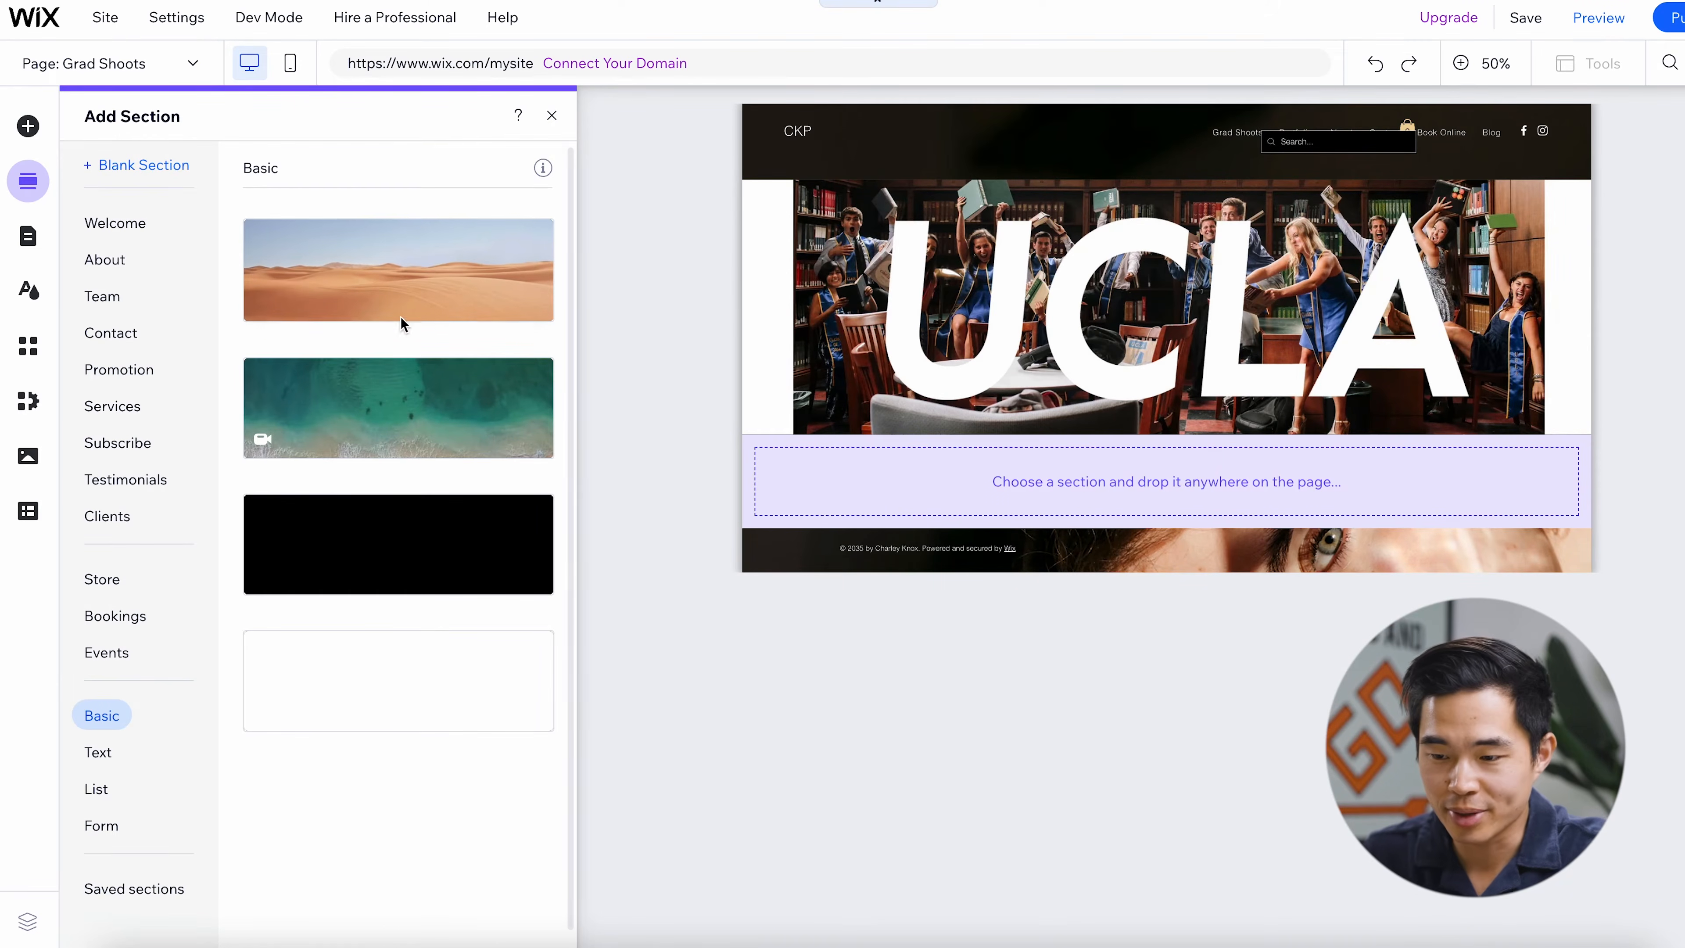
scroll(438, 266, down, 5)
drag(437, 266, 1050, 489)
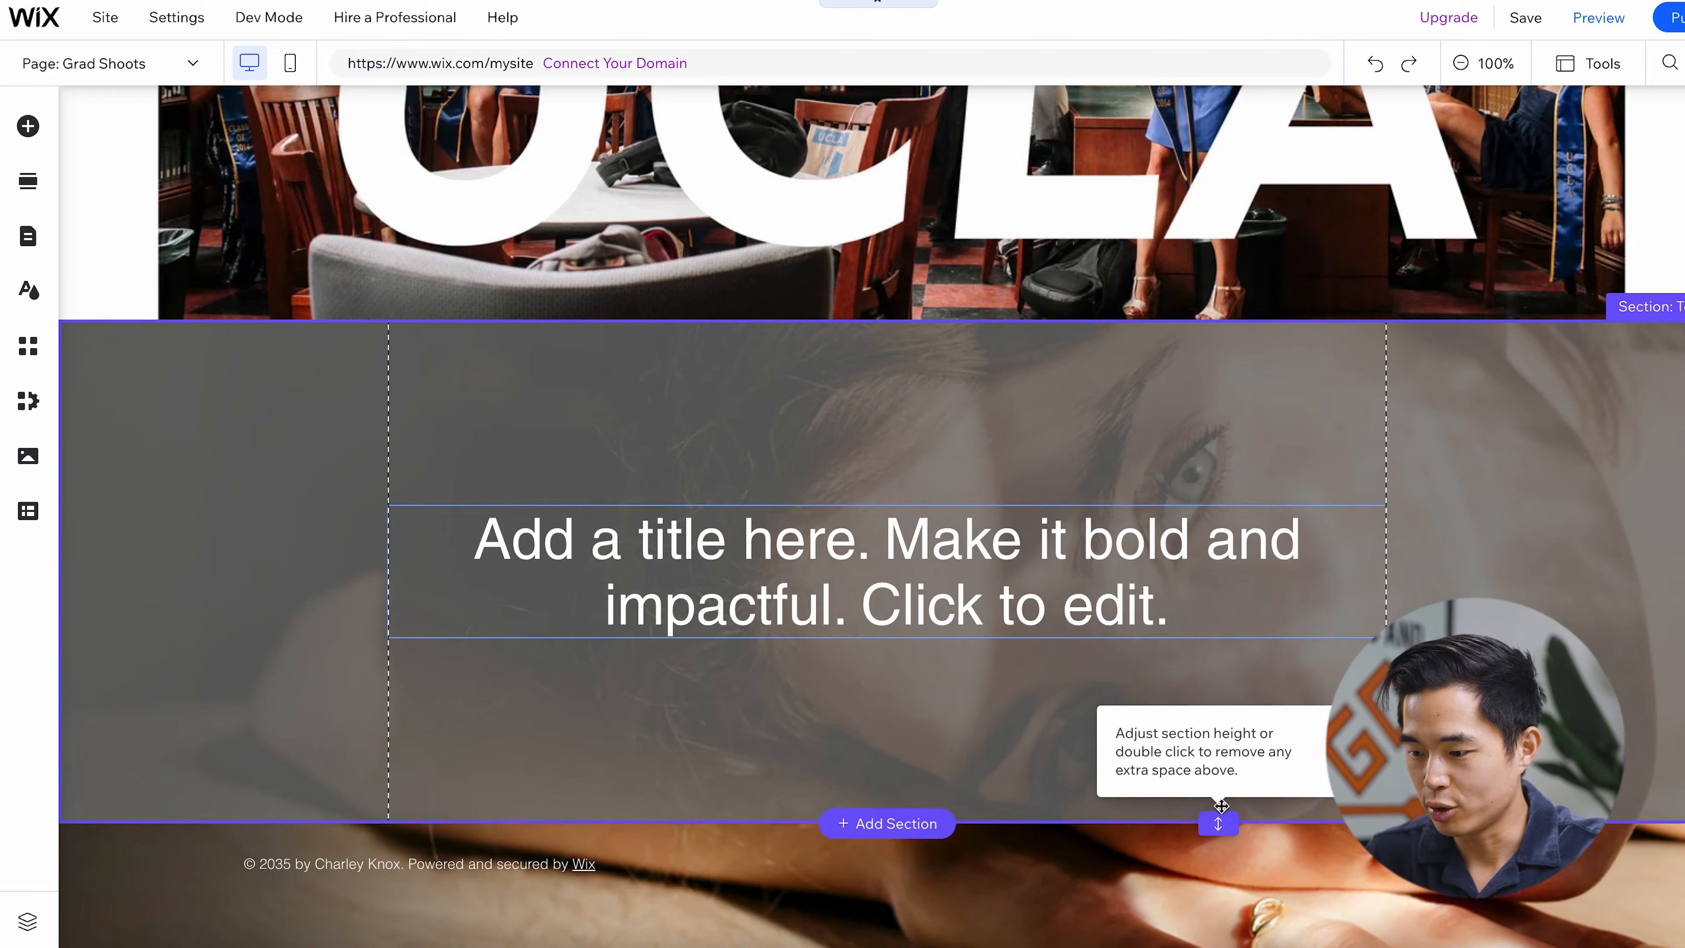
Step: Shorten the title section to about 313 px high and move its title text upward within it
drag(1220, 821, 1228, 632)
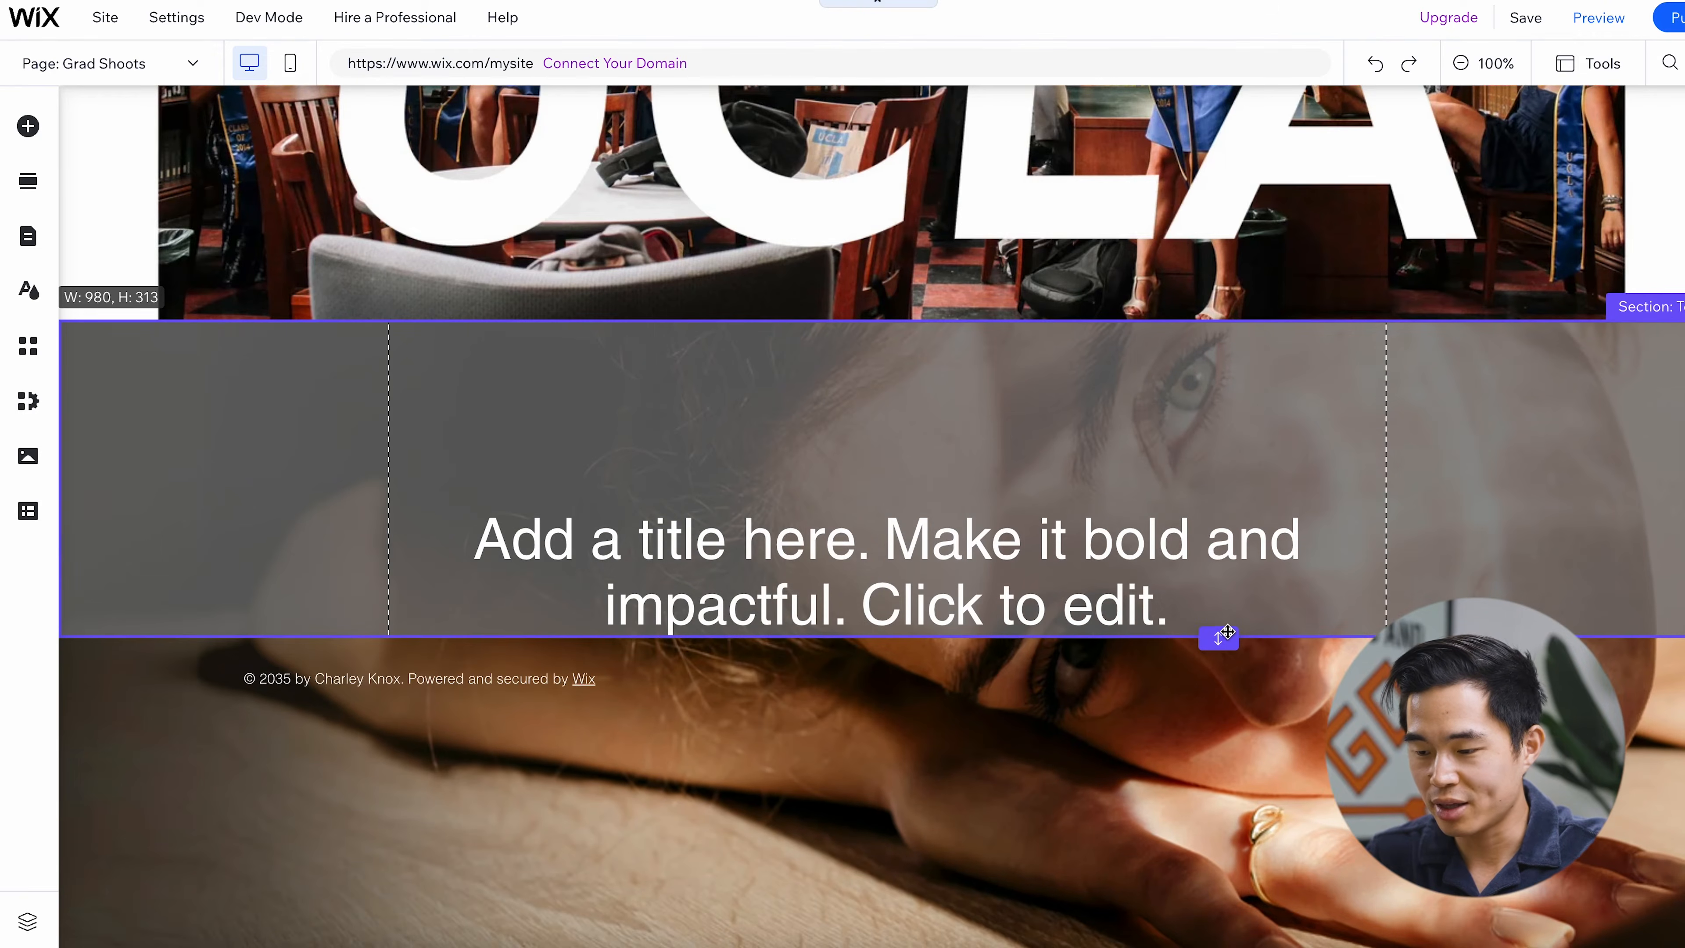
scroll(1136, 591, up, 3)
drag(1215, 501, 1221, 678)
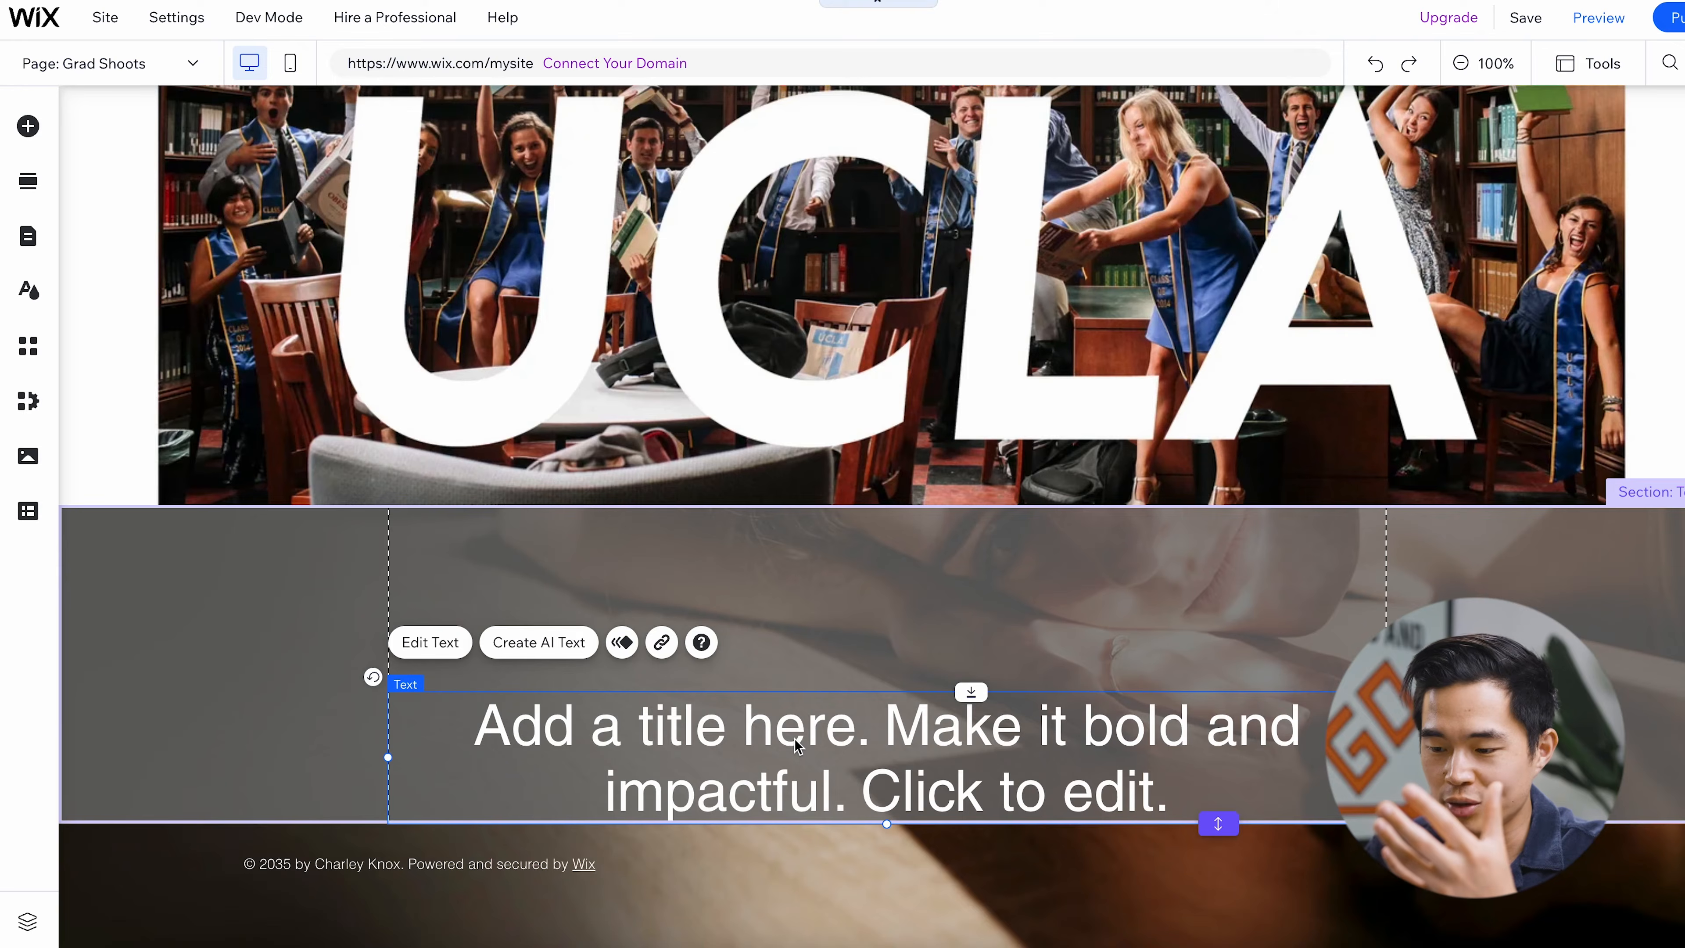
drag(794, 739, 796, 651)
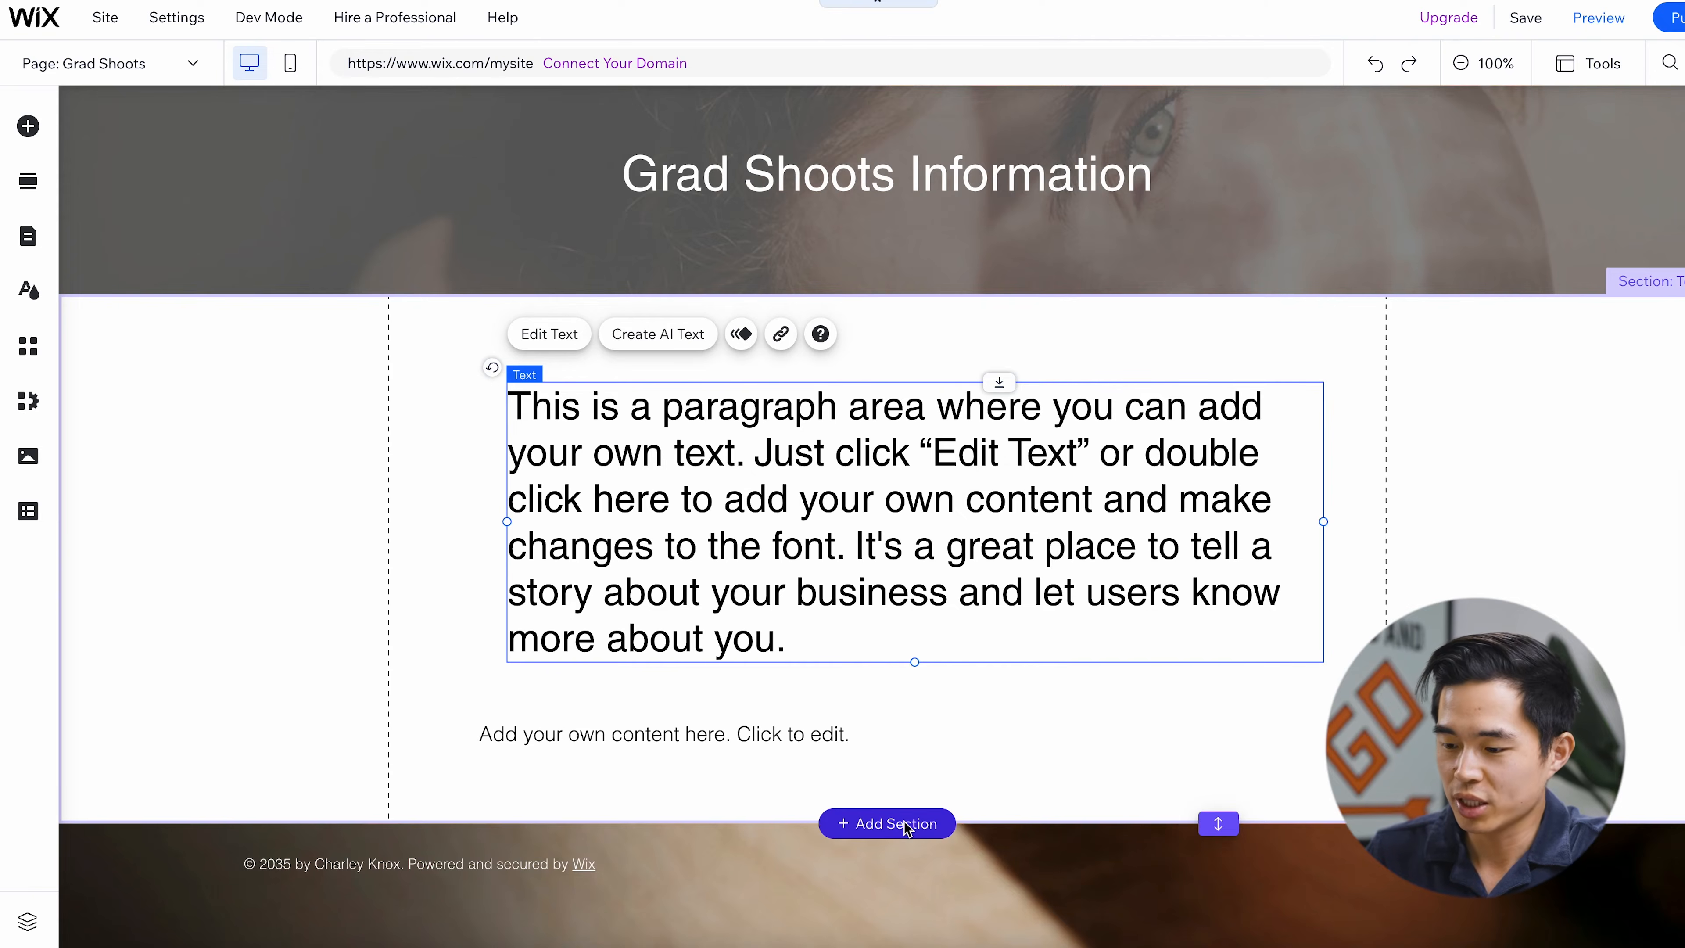
Step: Add the Request a Quote section from the Form designs below the Grad Shoots paragraph section
click(905, 823)
click(115, 591)
scroll(346, 580, down, 3)
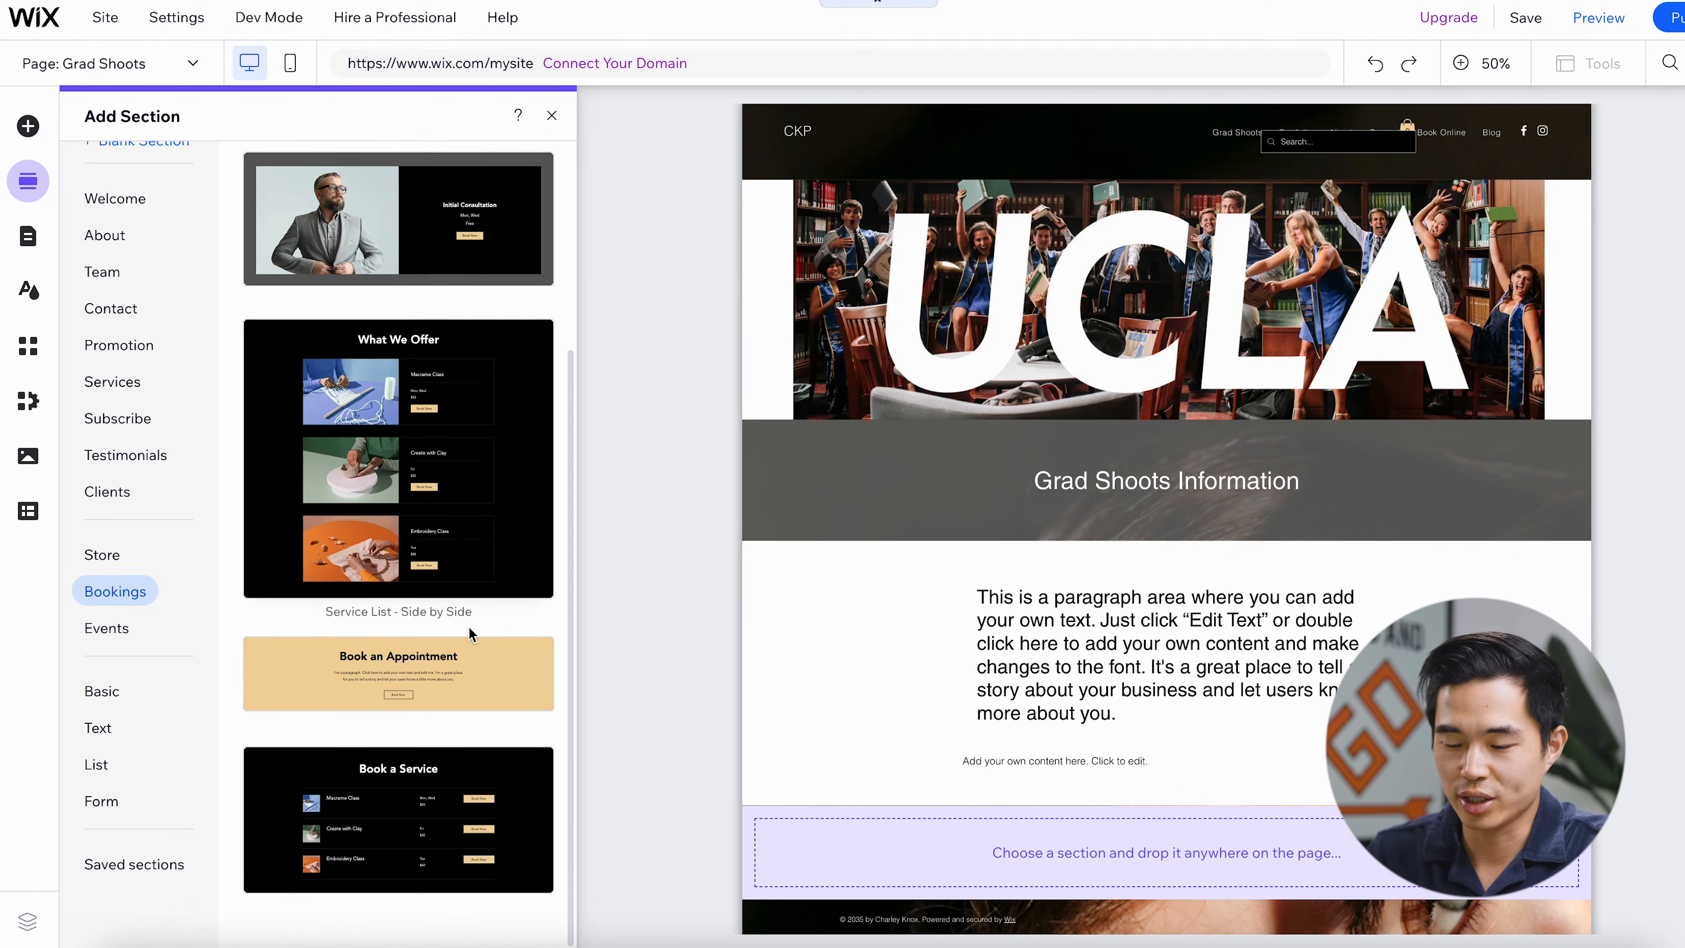
scroll(1365, 635, down, 1)
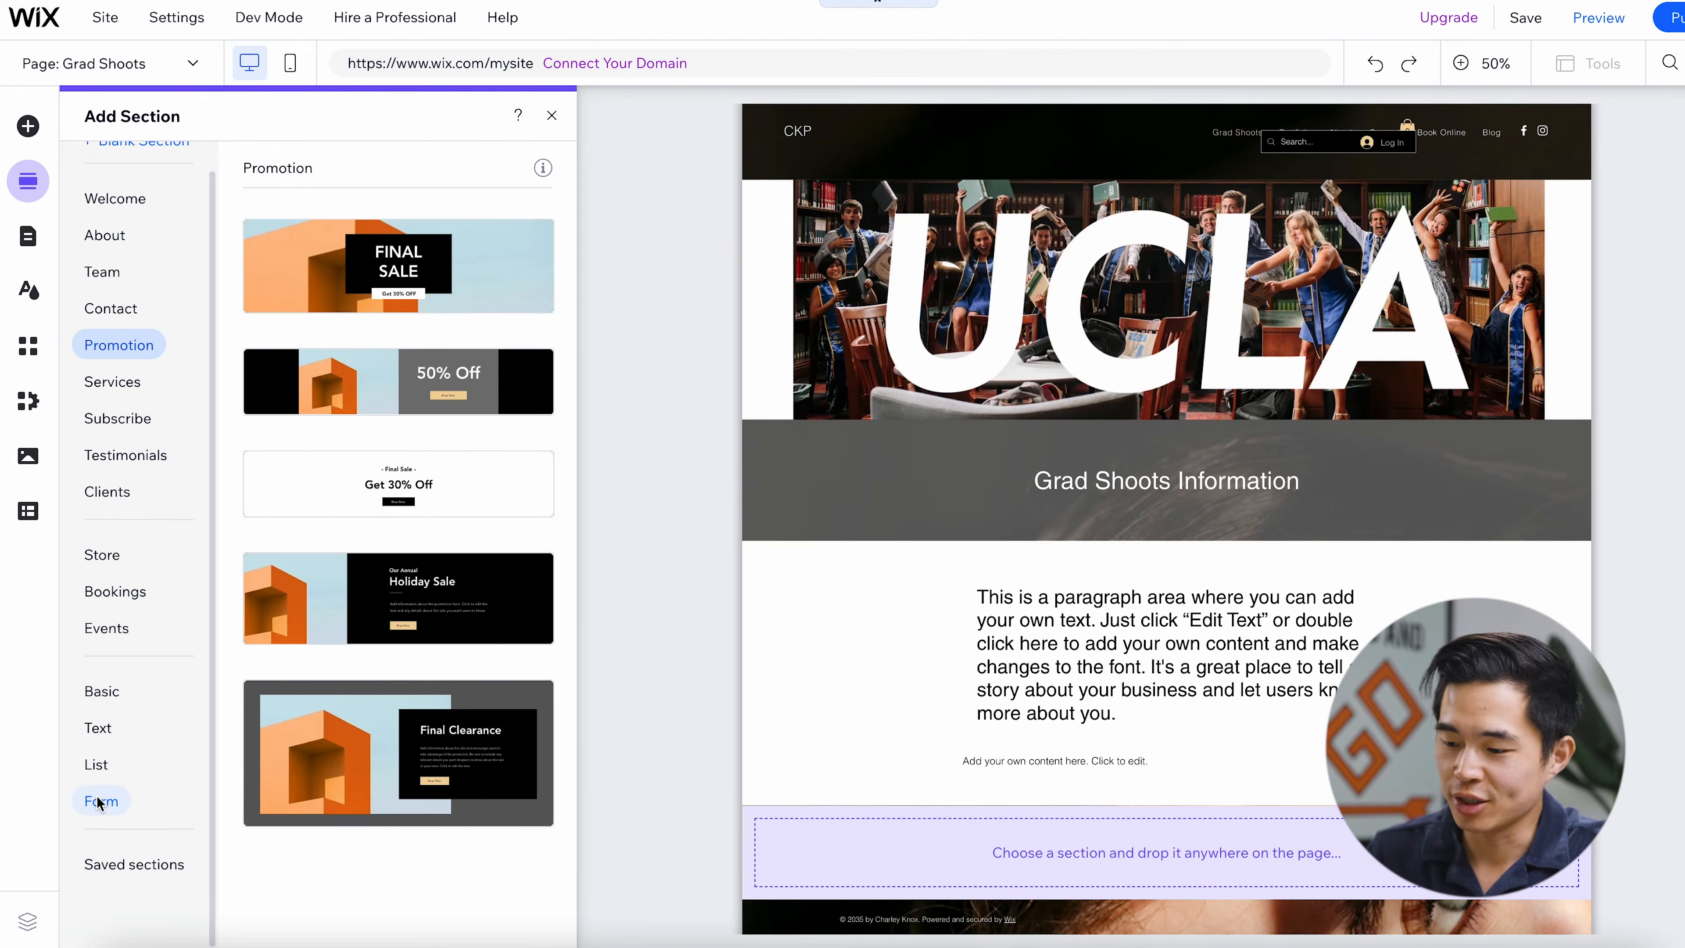
click(99, 801)
scroll(531, 773, down, 5)
drag(531, 773, 1035, 849)
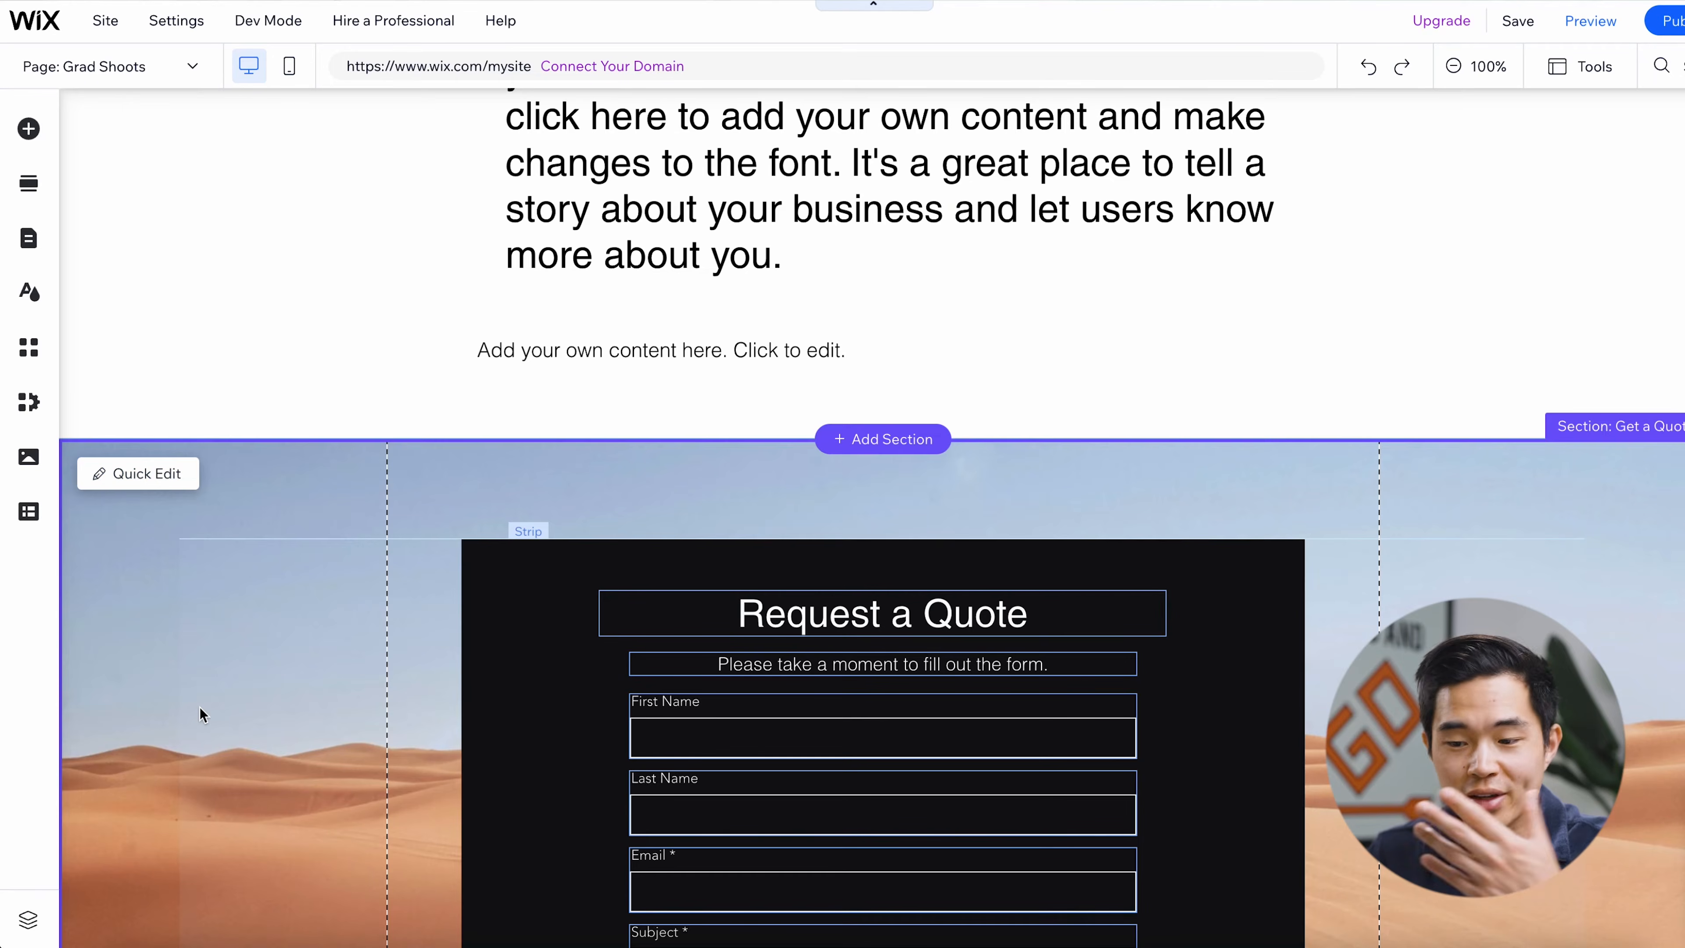
click(226, 540)
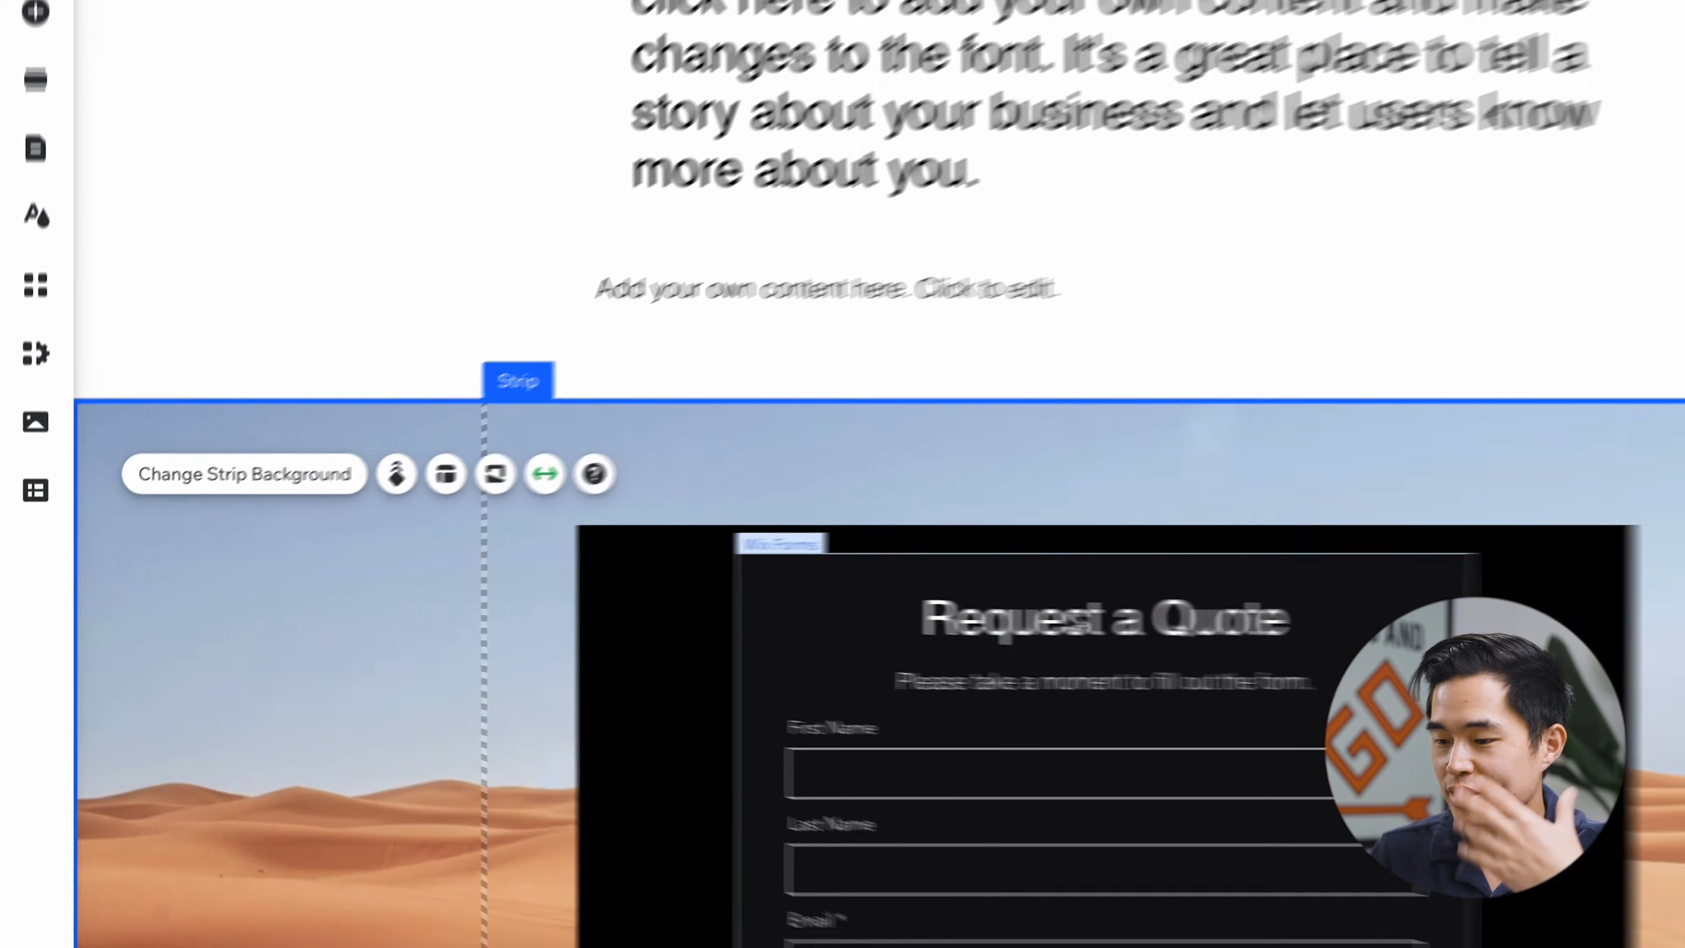
scroll(1241, 618, down, 5)
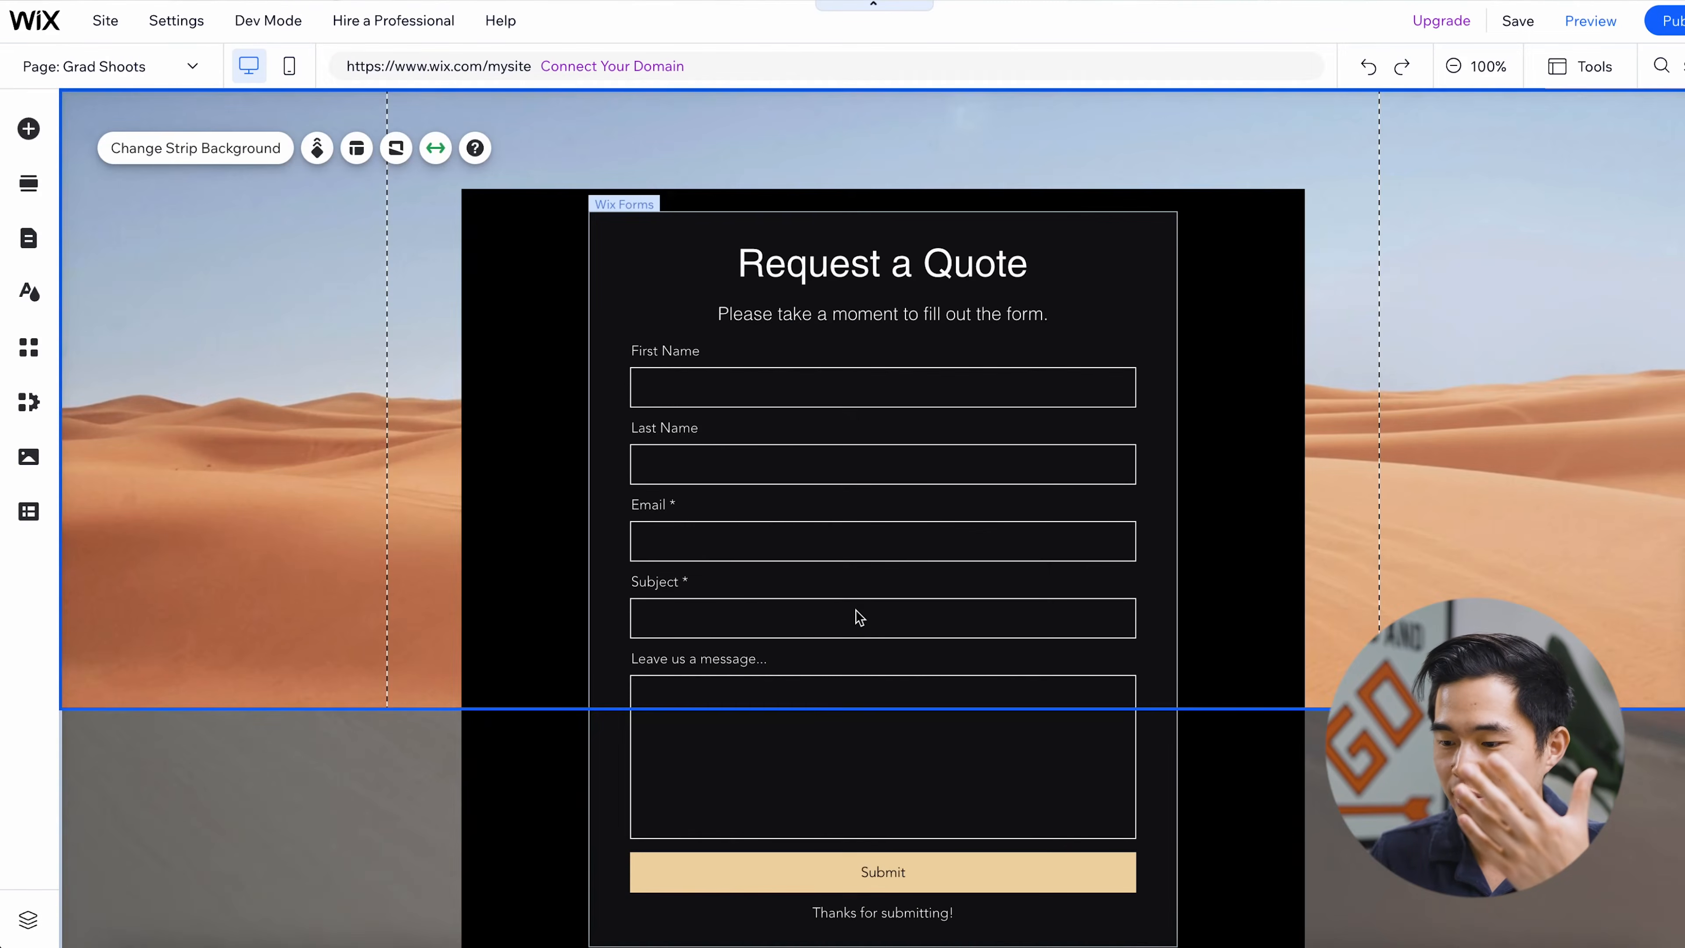
scroll(856, 610, down, 5)
scroll(960, 671, up, 15)
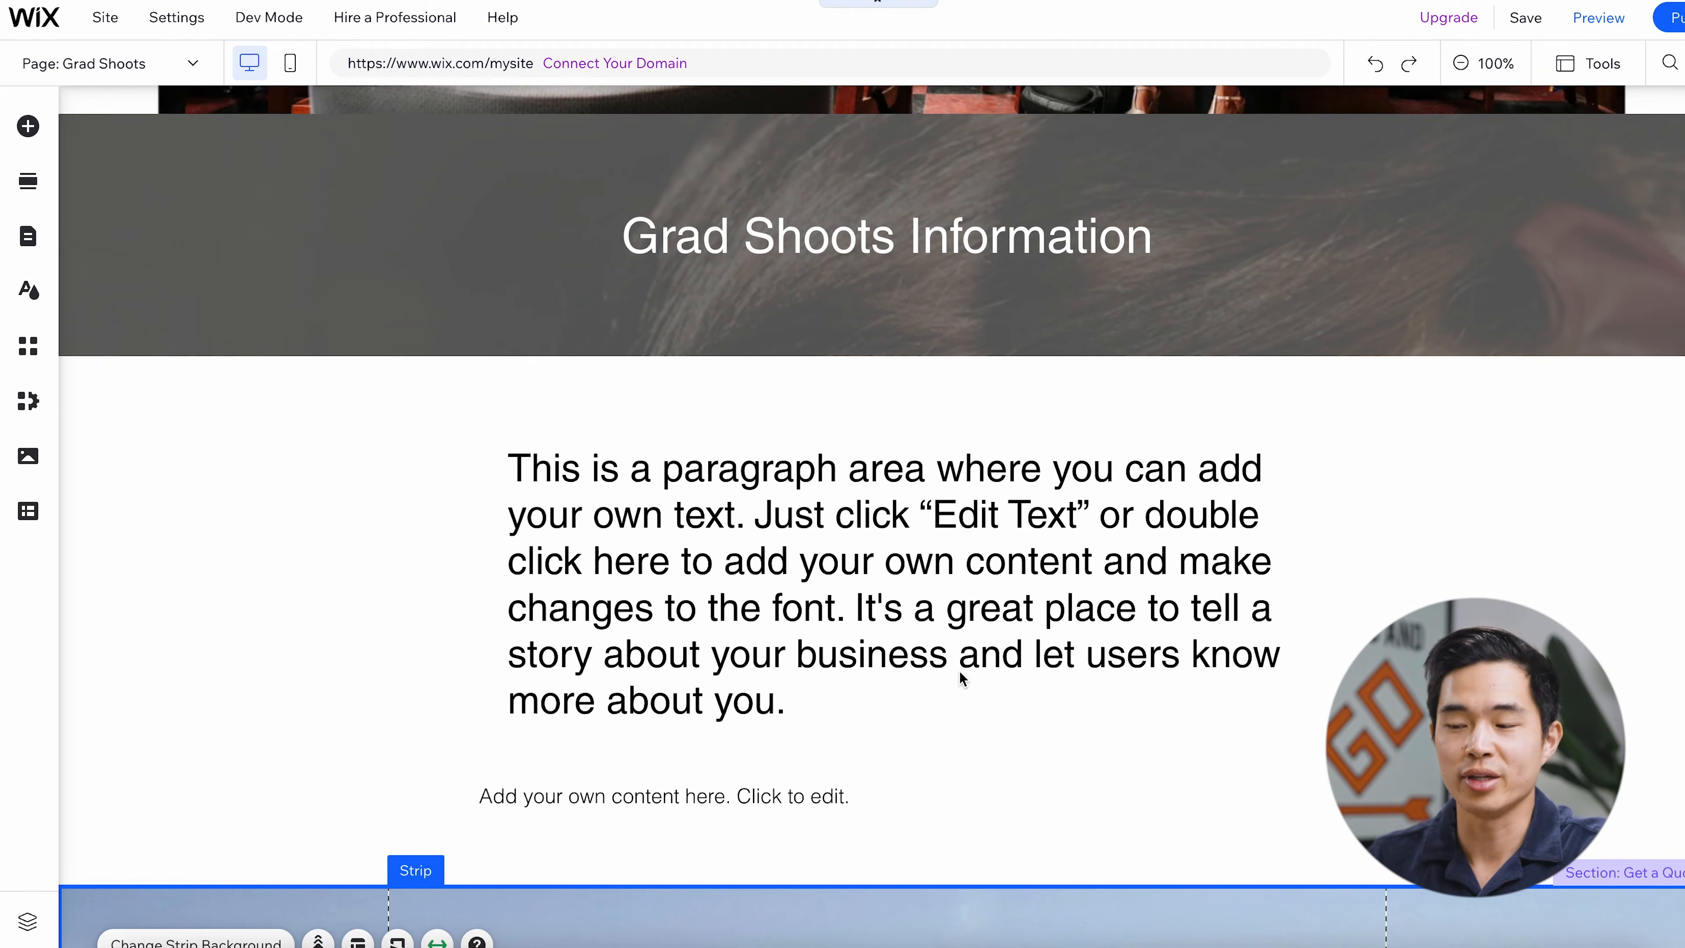
Step: Add the Photo & Video Gallery app by POWR from the Wix App Market to the Grad Shoots page
scroll(960, 676, down, 10)
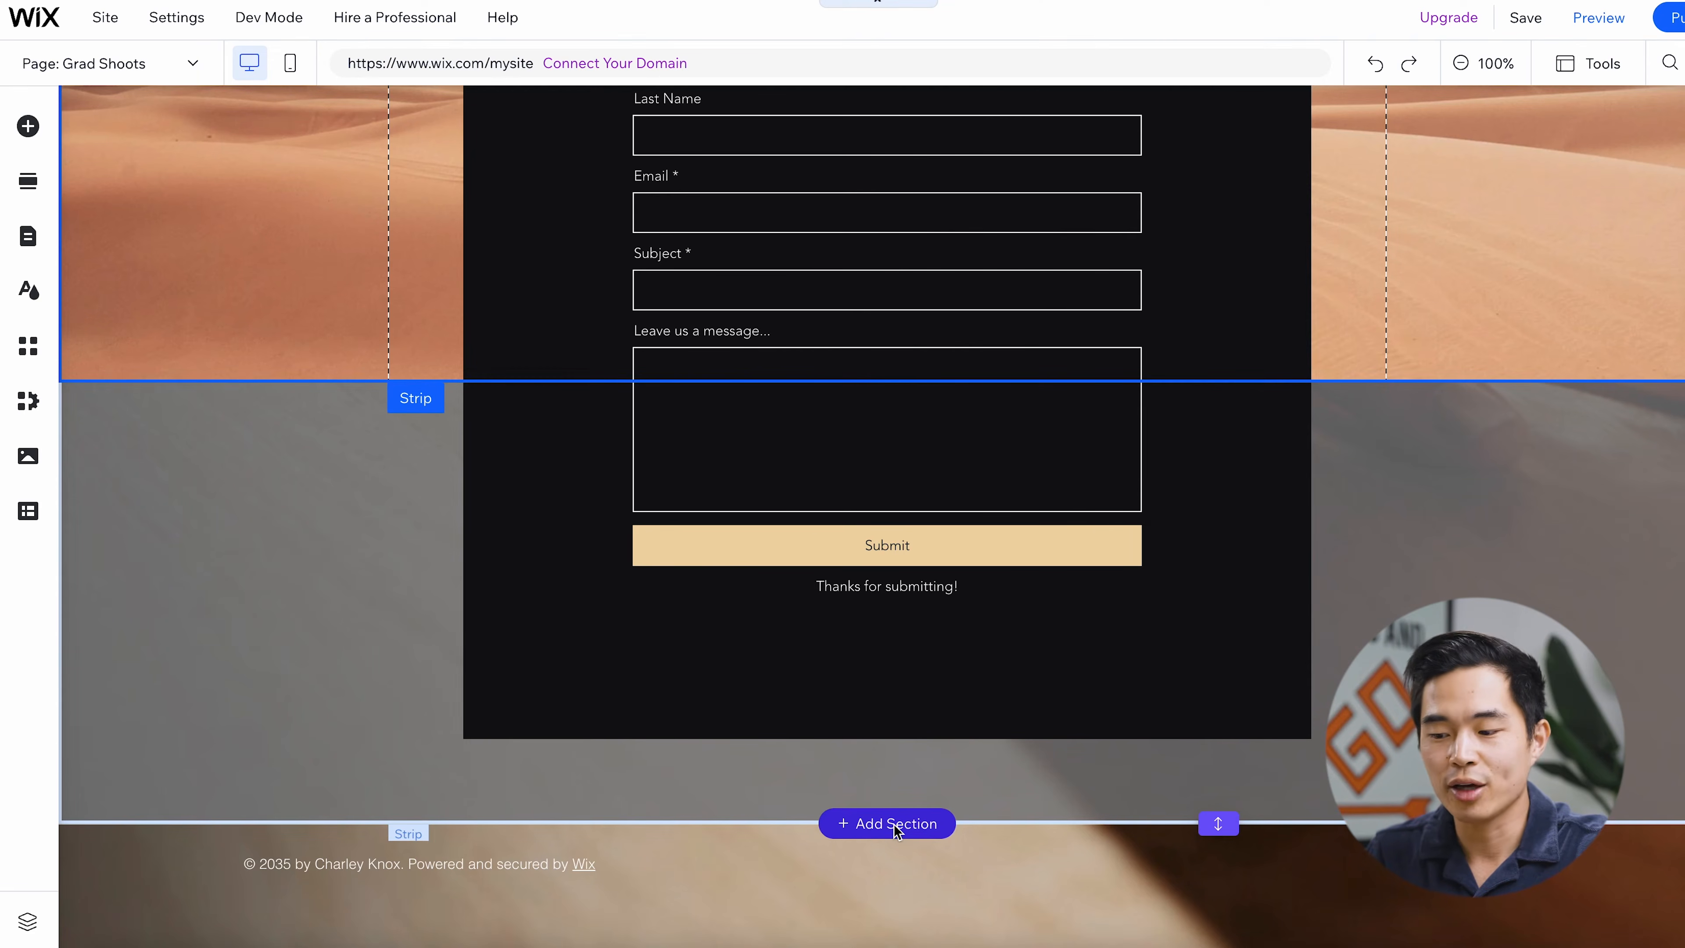
click(893, 825)
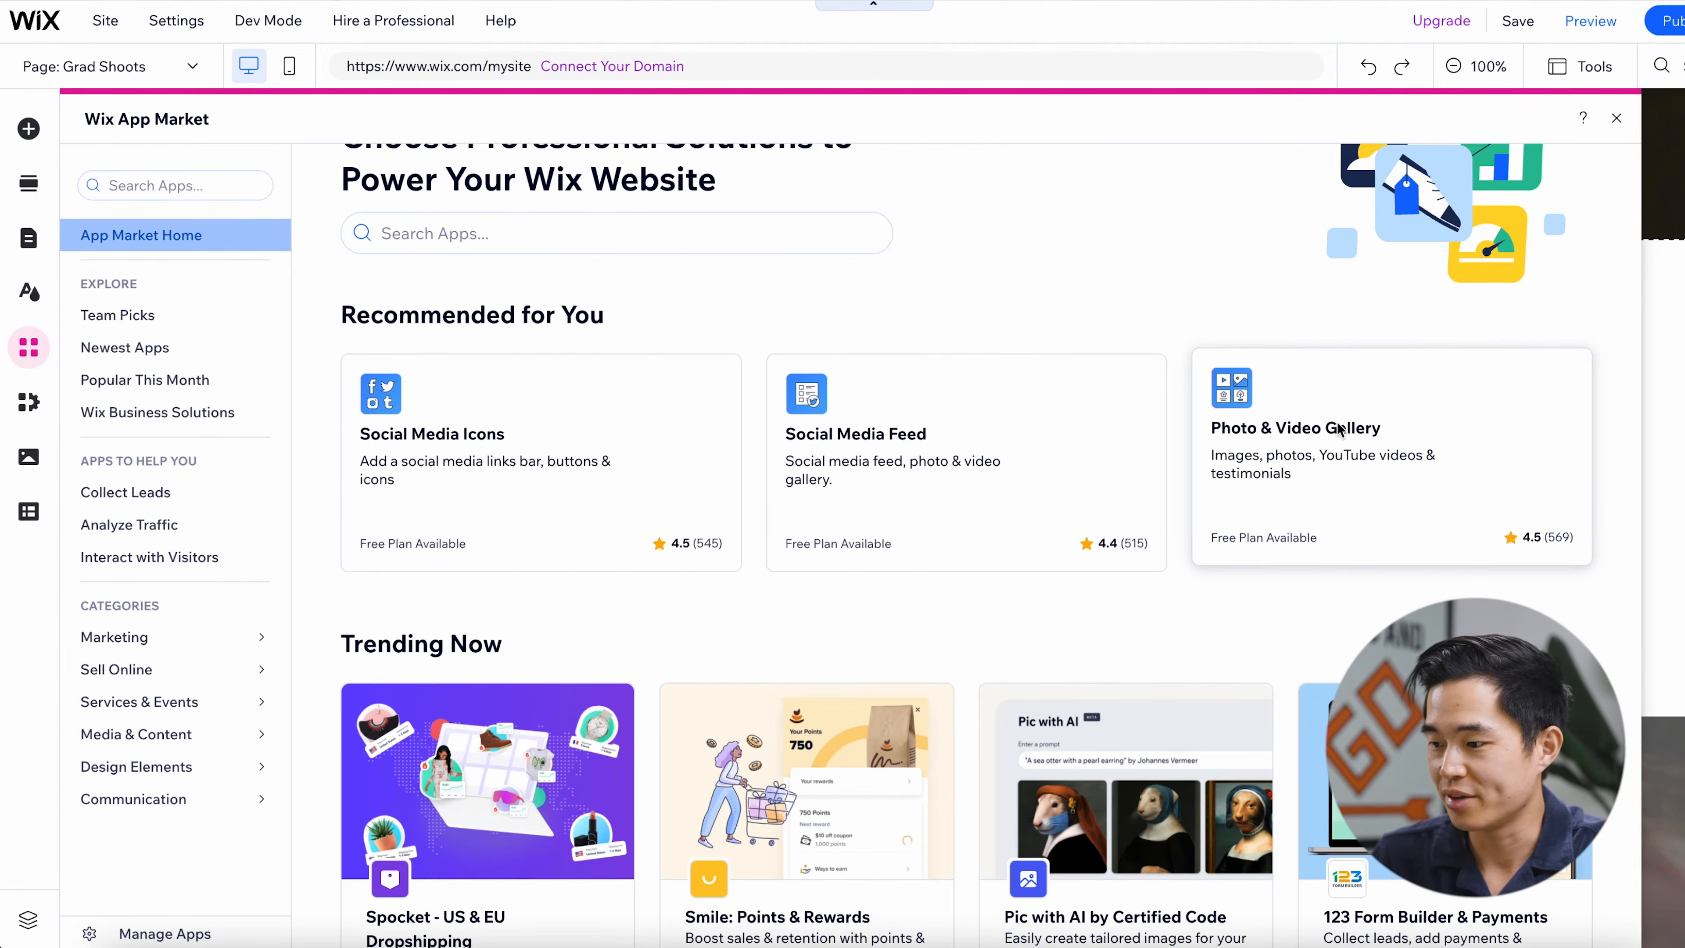
click(1339, 430)
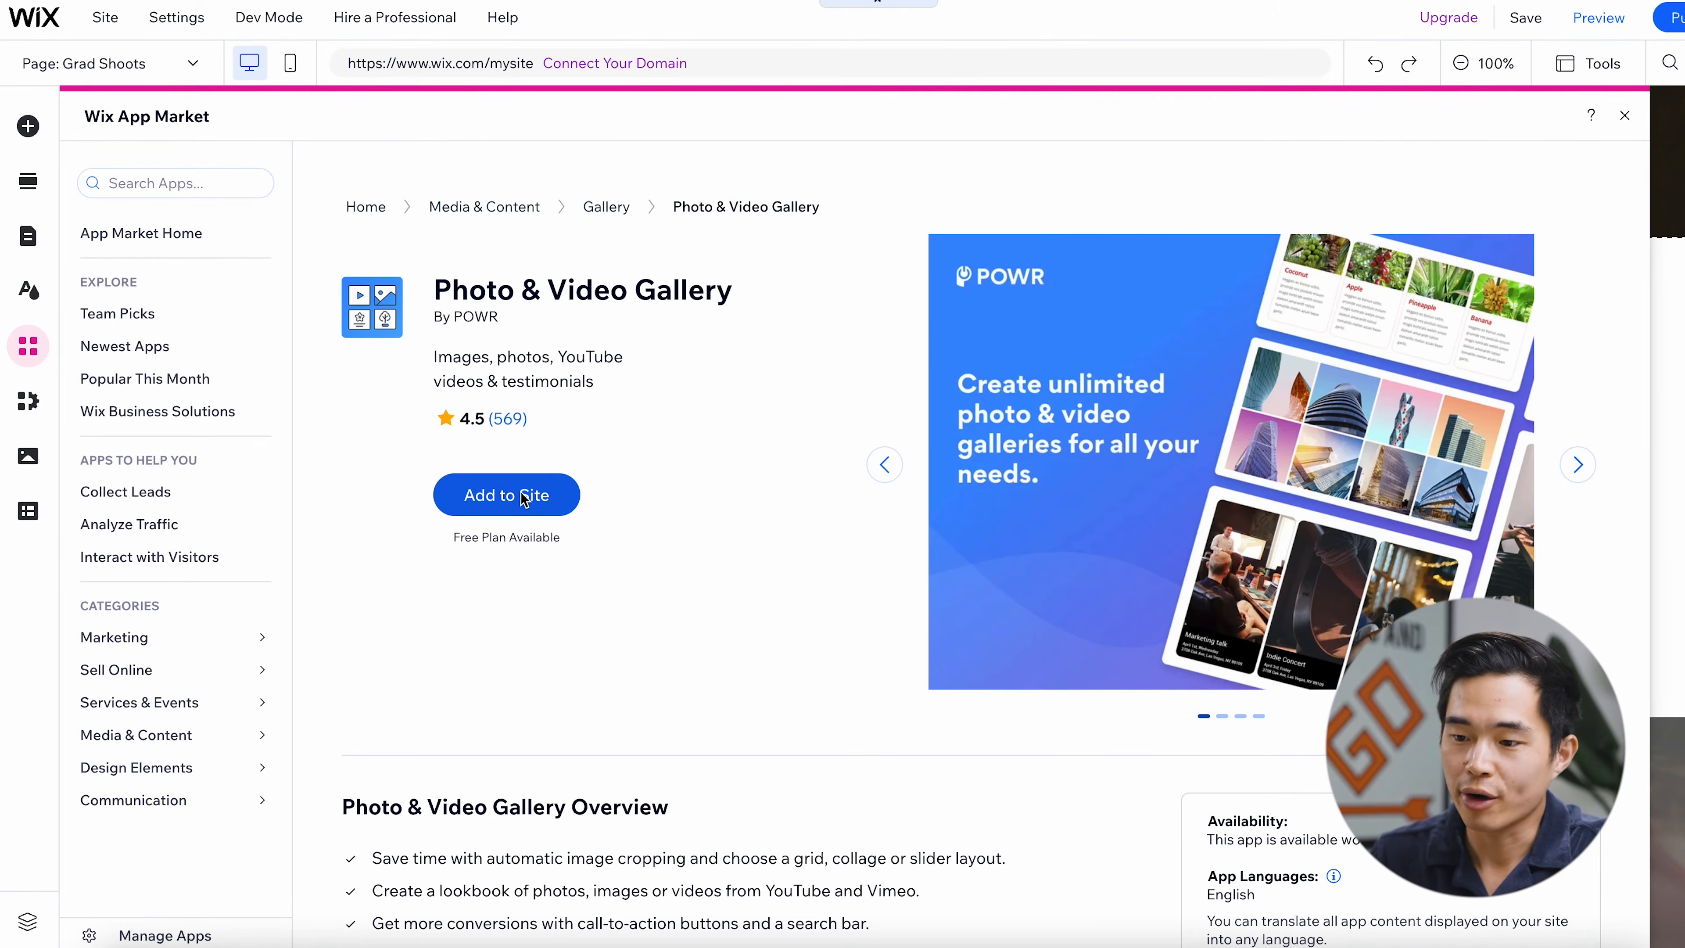
click(524, 499)
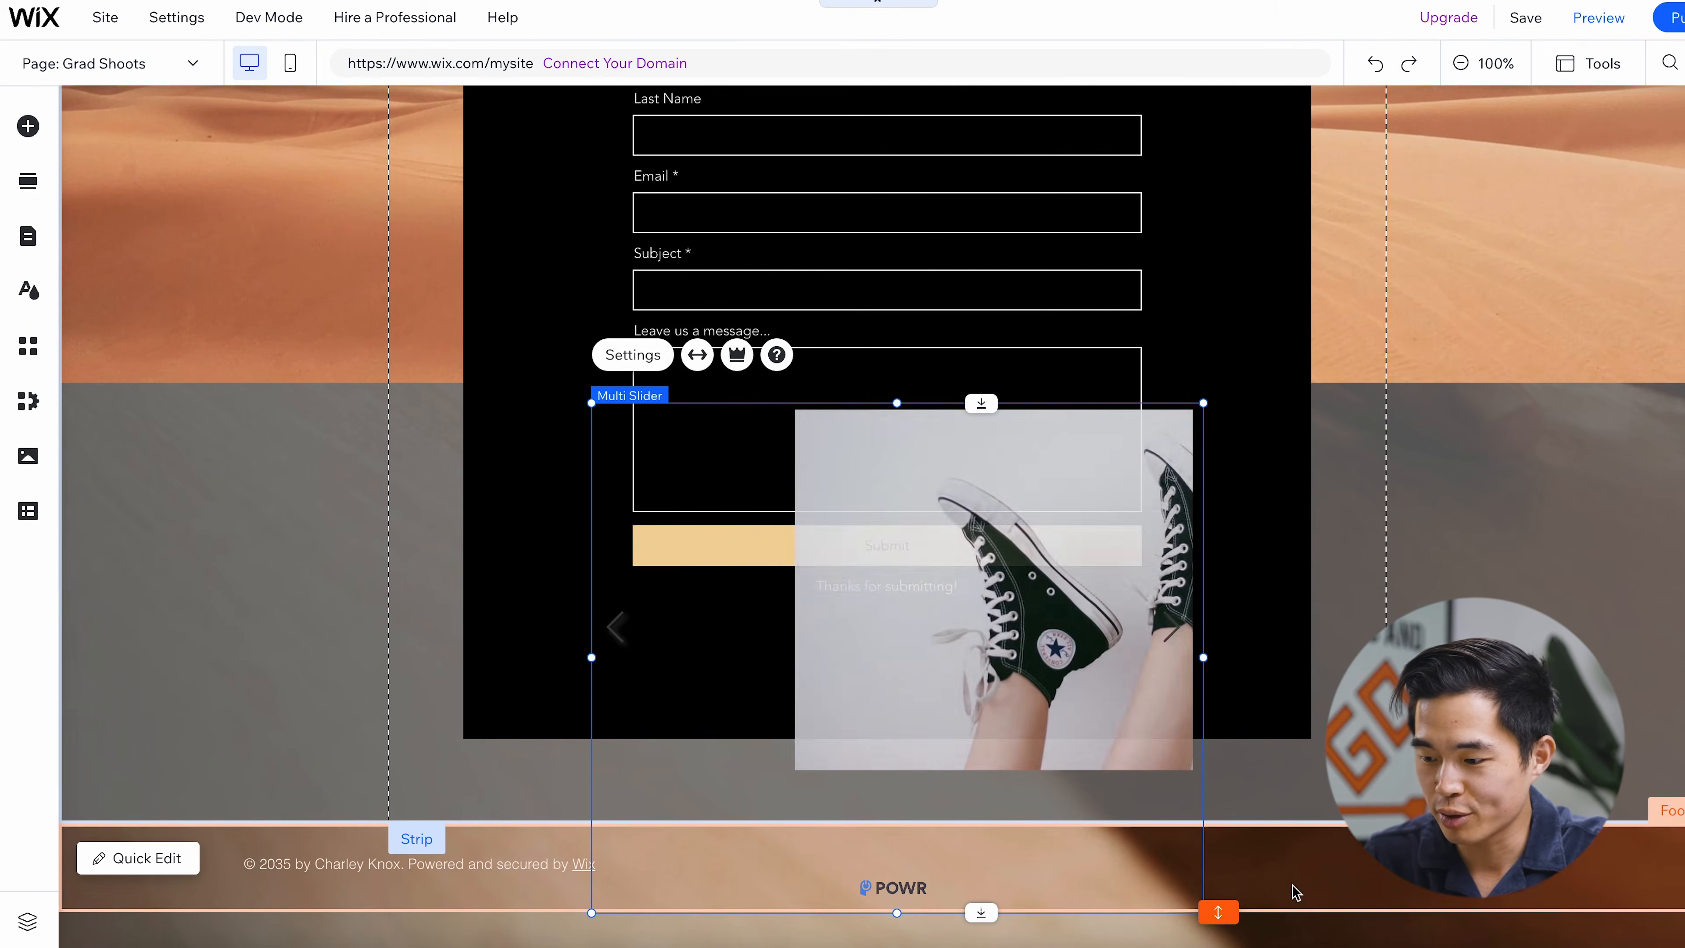
Step: Add a blank section between the Request a Quote section and the footer
click(896, 821)
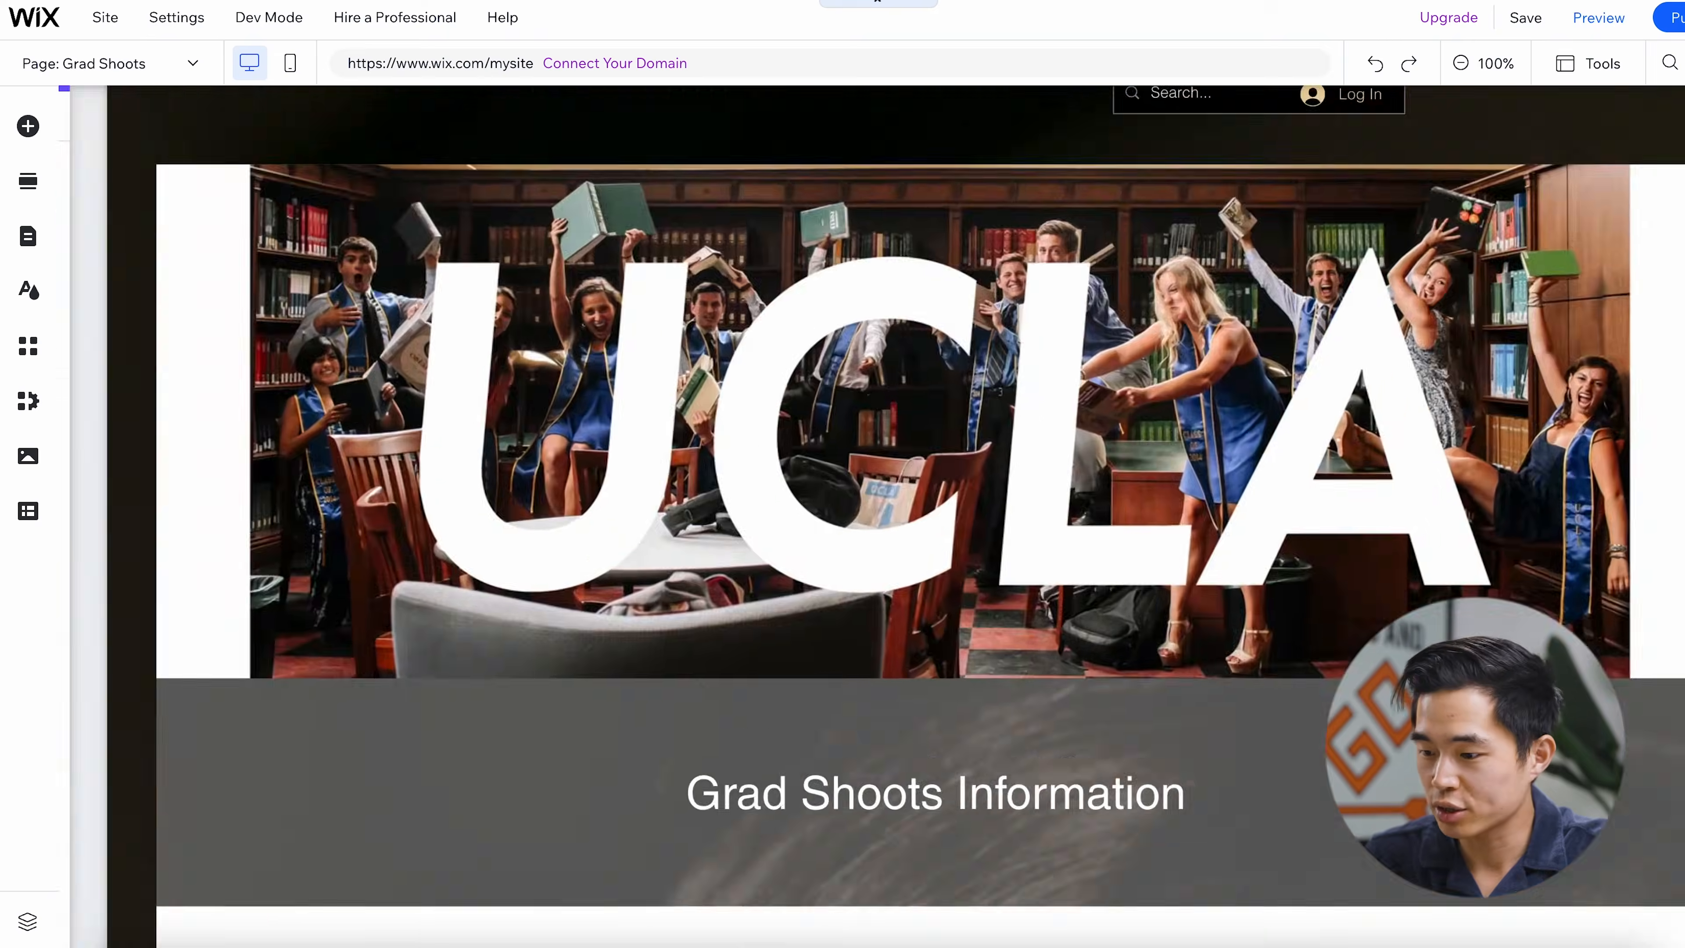
scroll(863, 518, down, 5)
scroll(863, 518, down, 20)
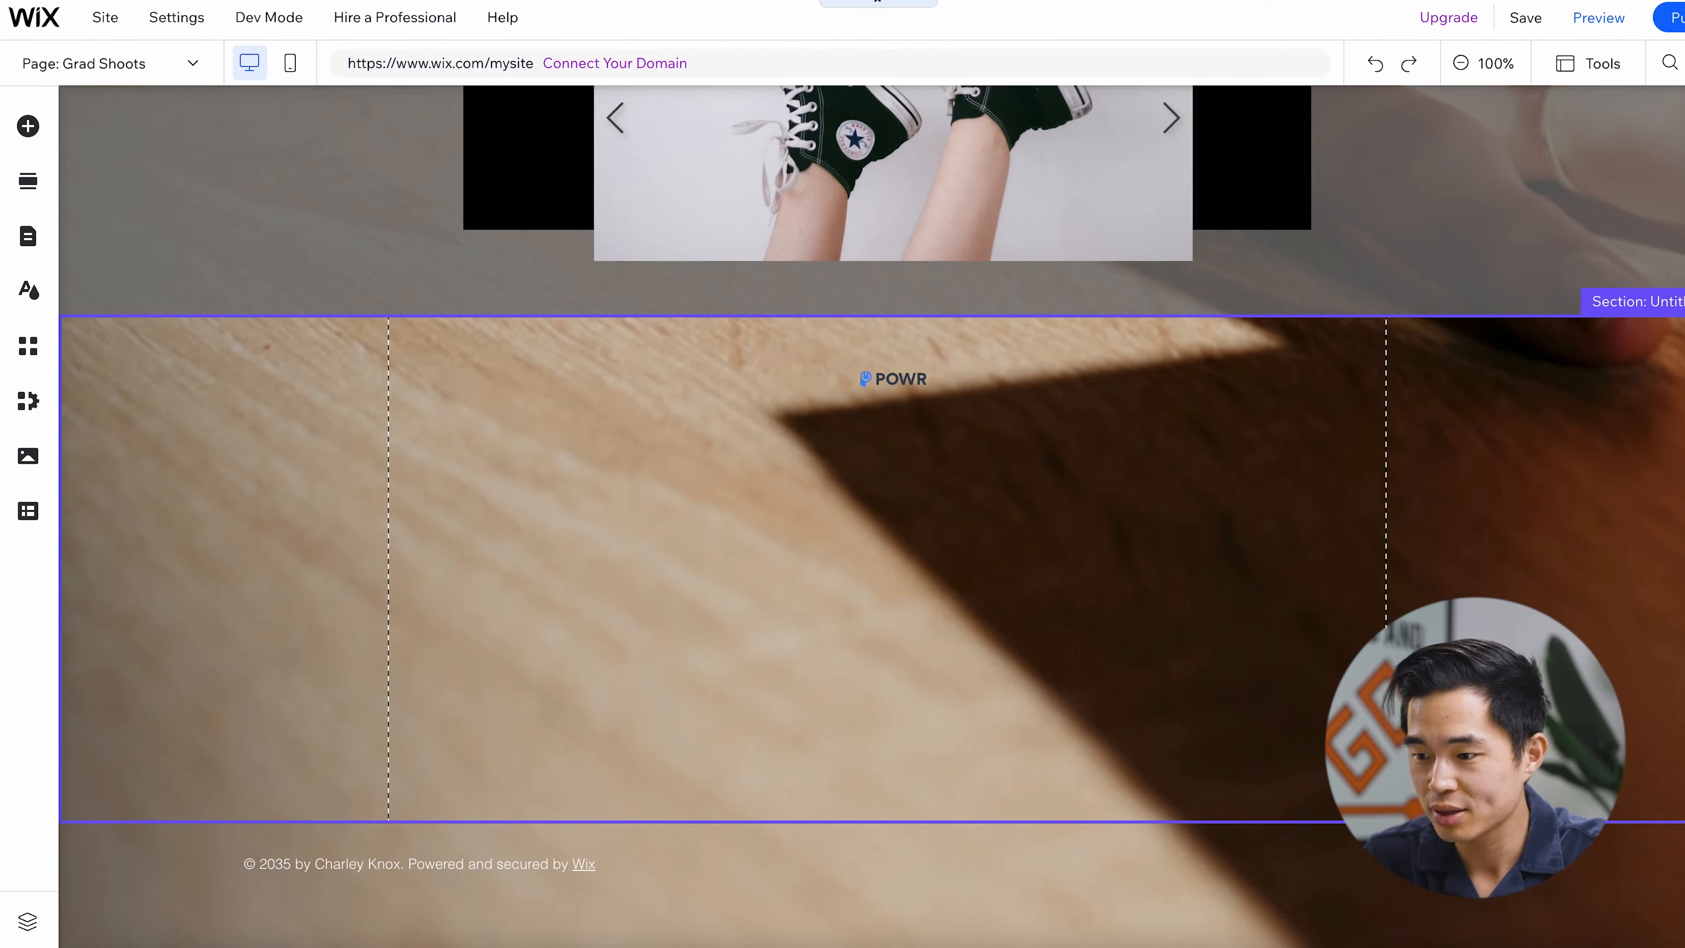
Step: Move the Multi Slider gallery down into the blank section above the footer
drag(889, 193, 829, 922)
drag(752, 860, 803, 560)
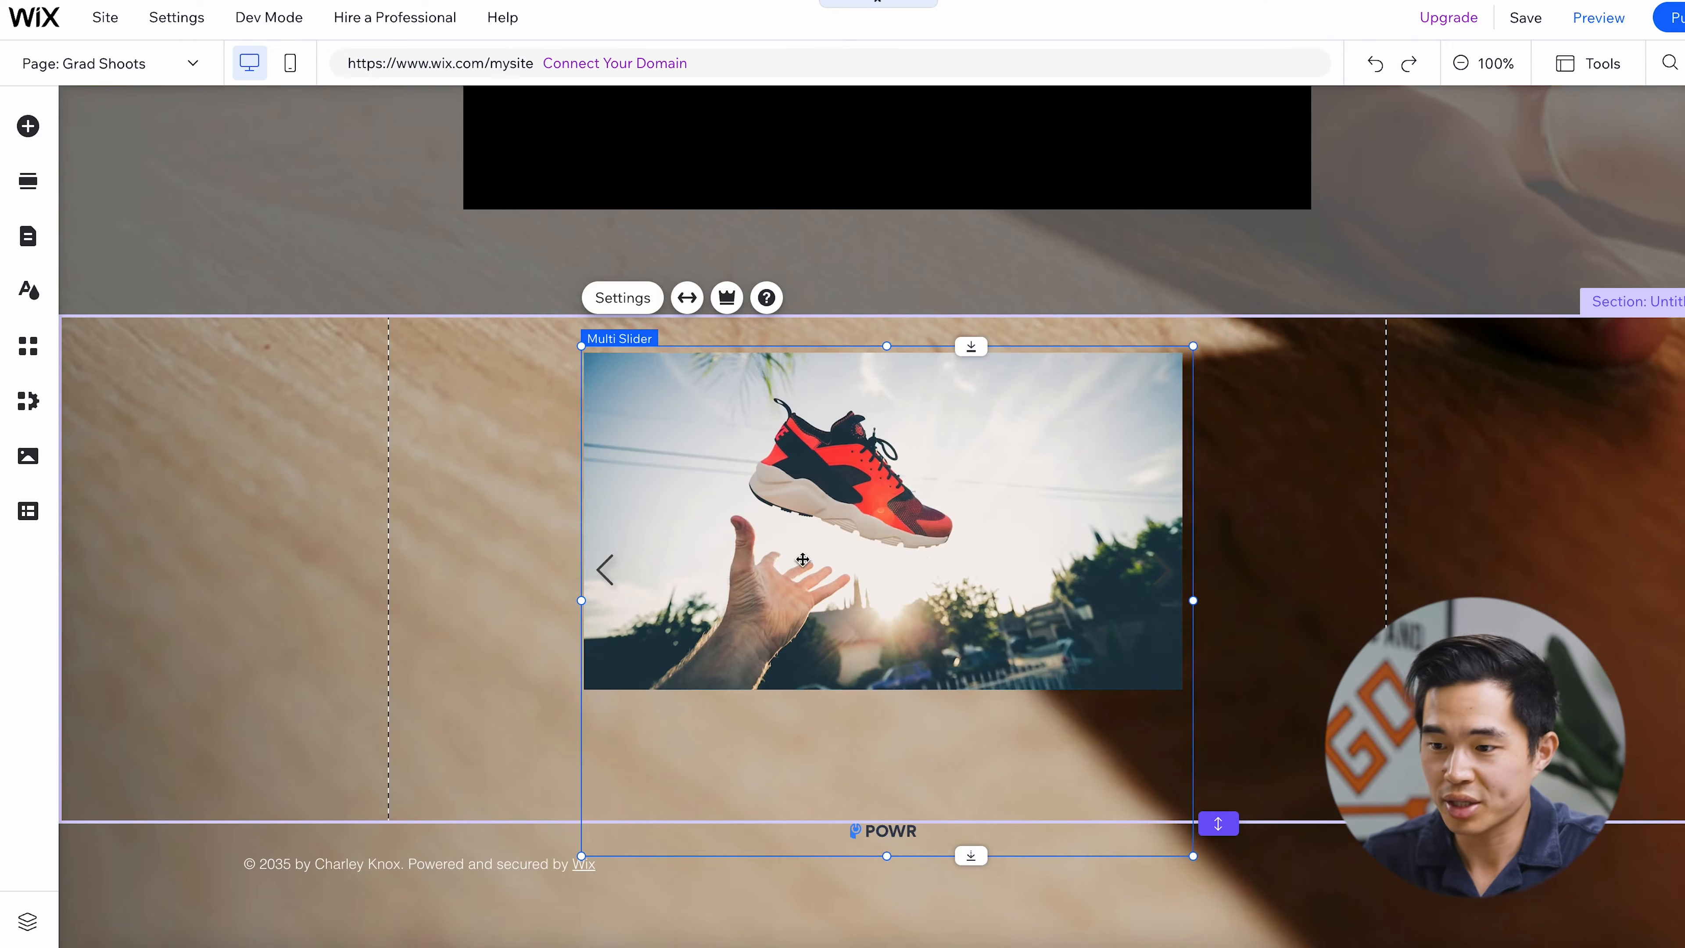
Step: Open the Multi Slider gallery's settings and check which element types can be added
click(624, 298)
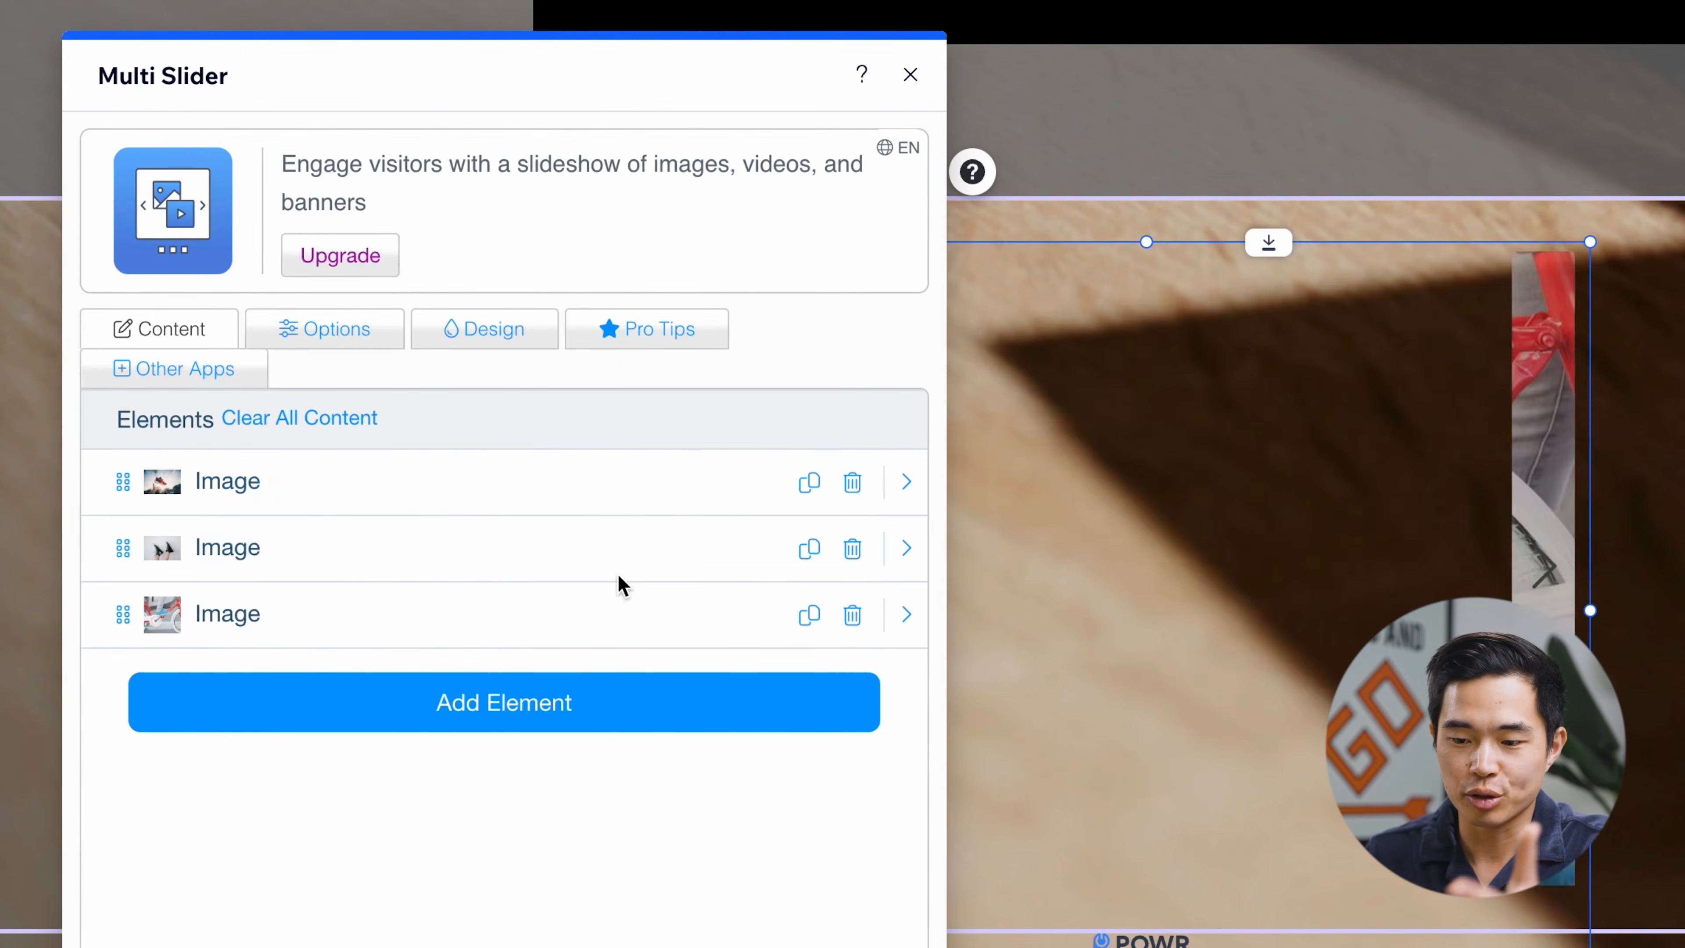
click(465, 701)
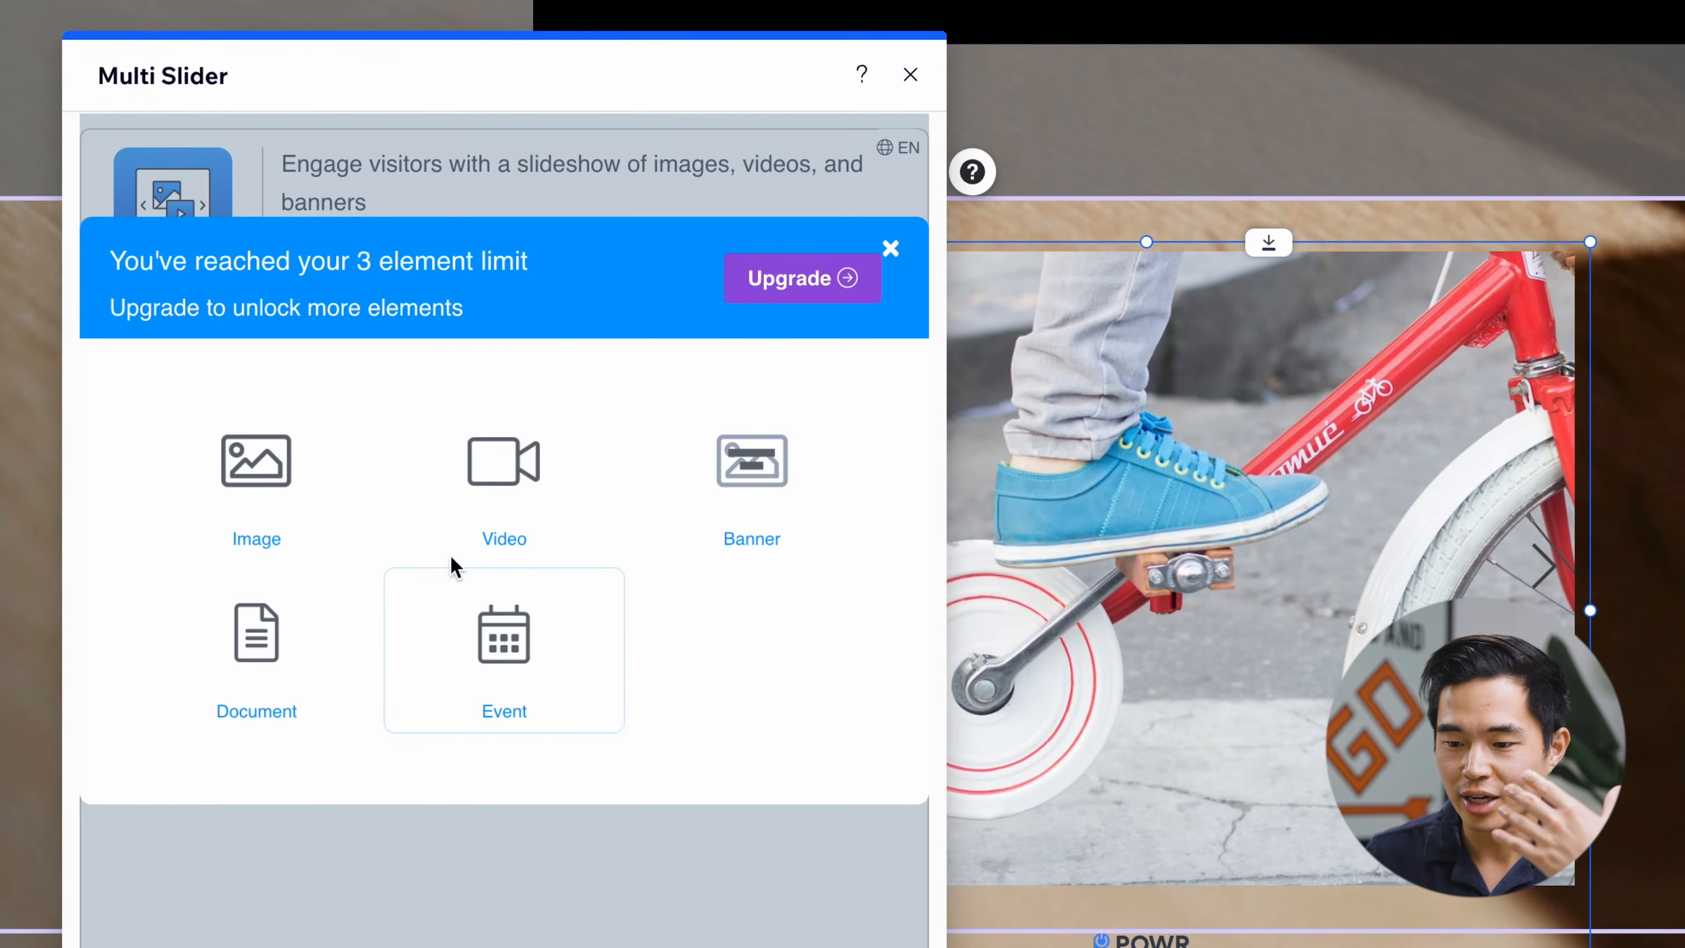
click(891, 250)
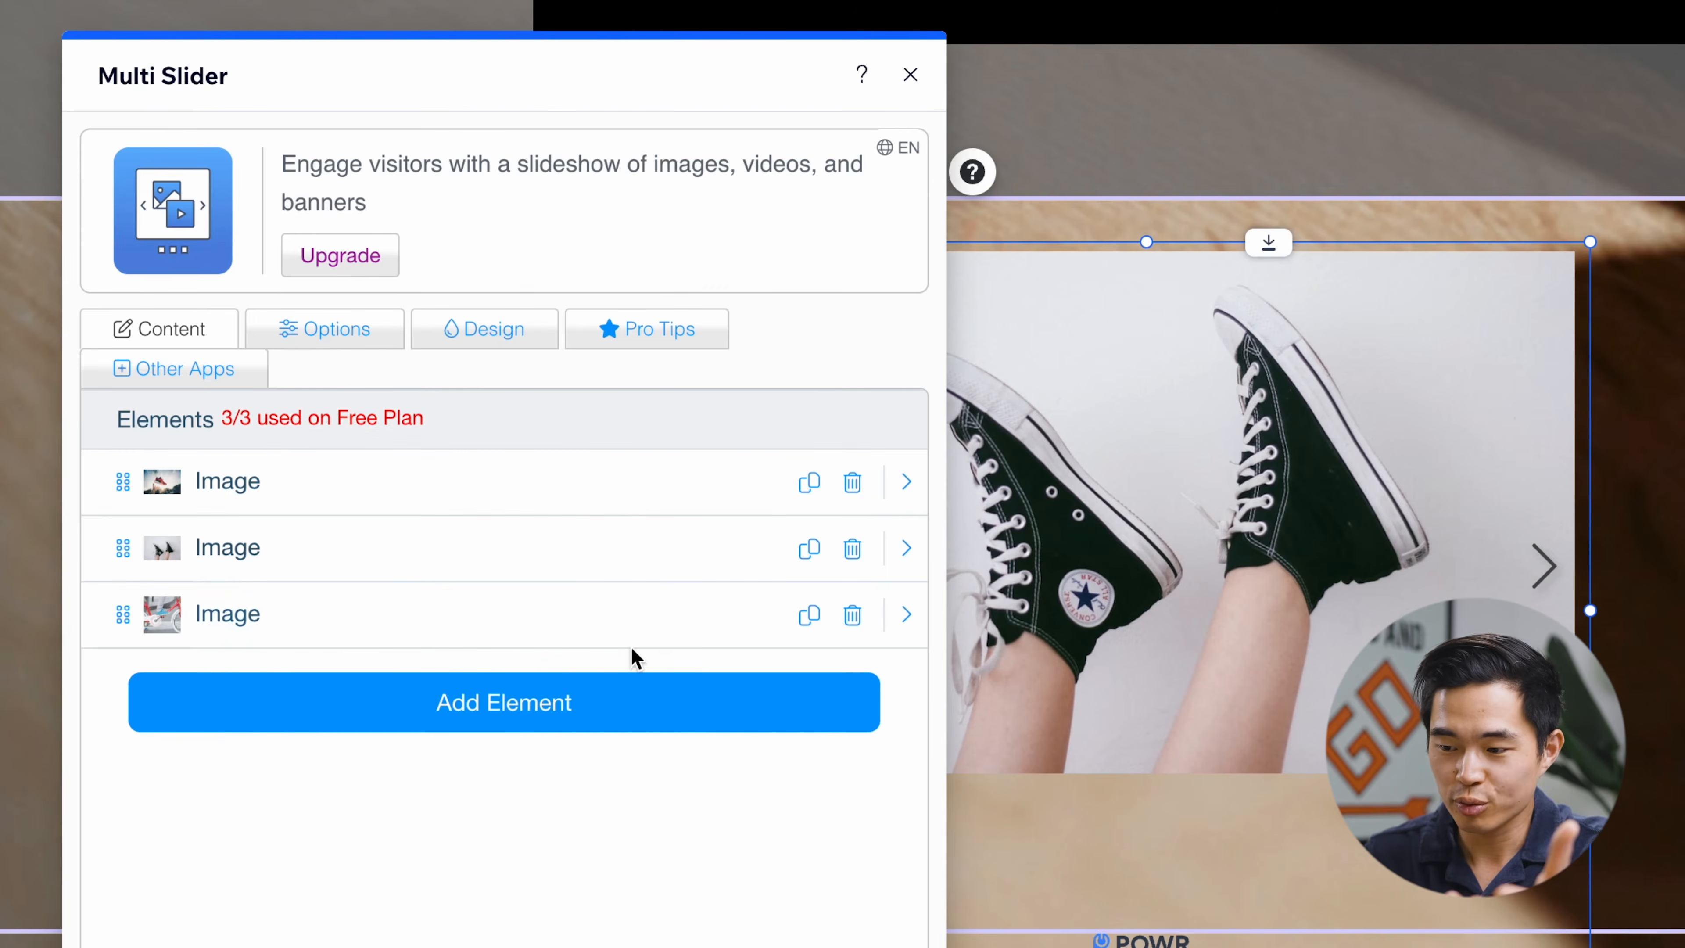
Step: Replace the first image in the Multi Slider with gradselect-2.jpg, uploaded from the computer's Grad folder
click(226, 482)
click(515, 809)
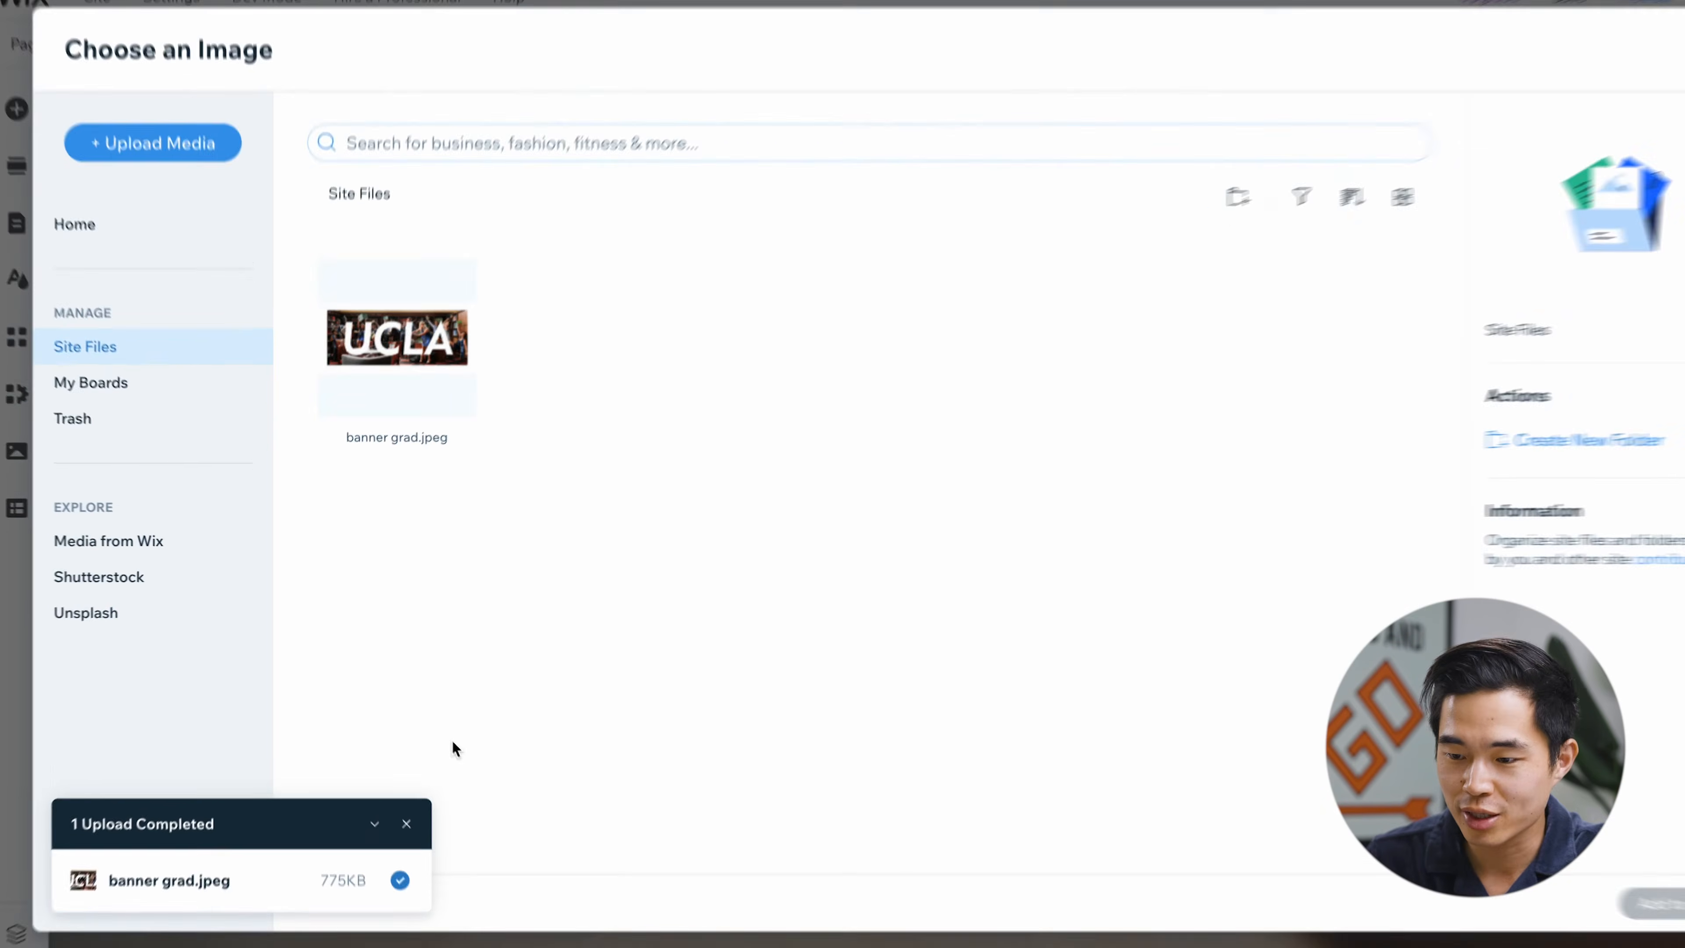
click(199, 163)
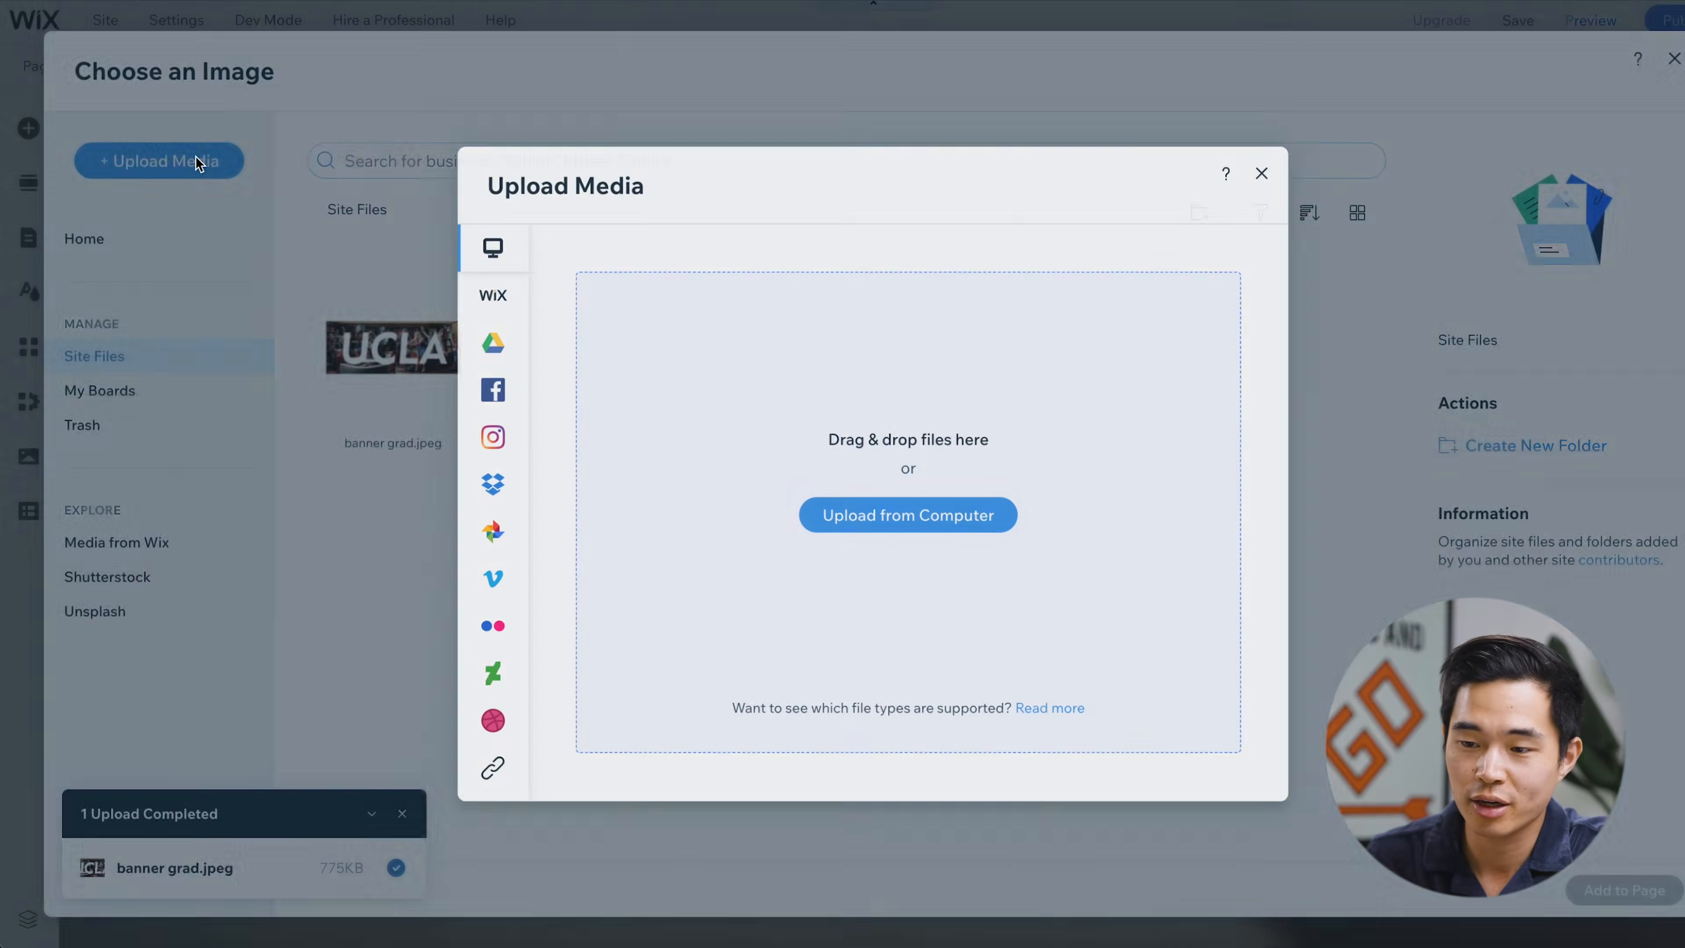
click(975, 517)
click(520, 376)
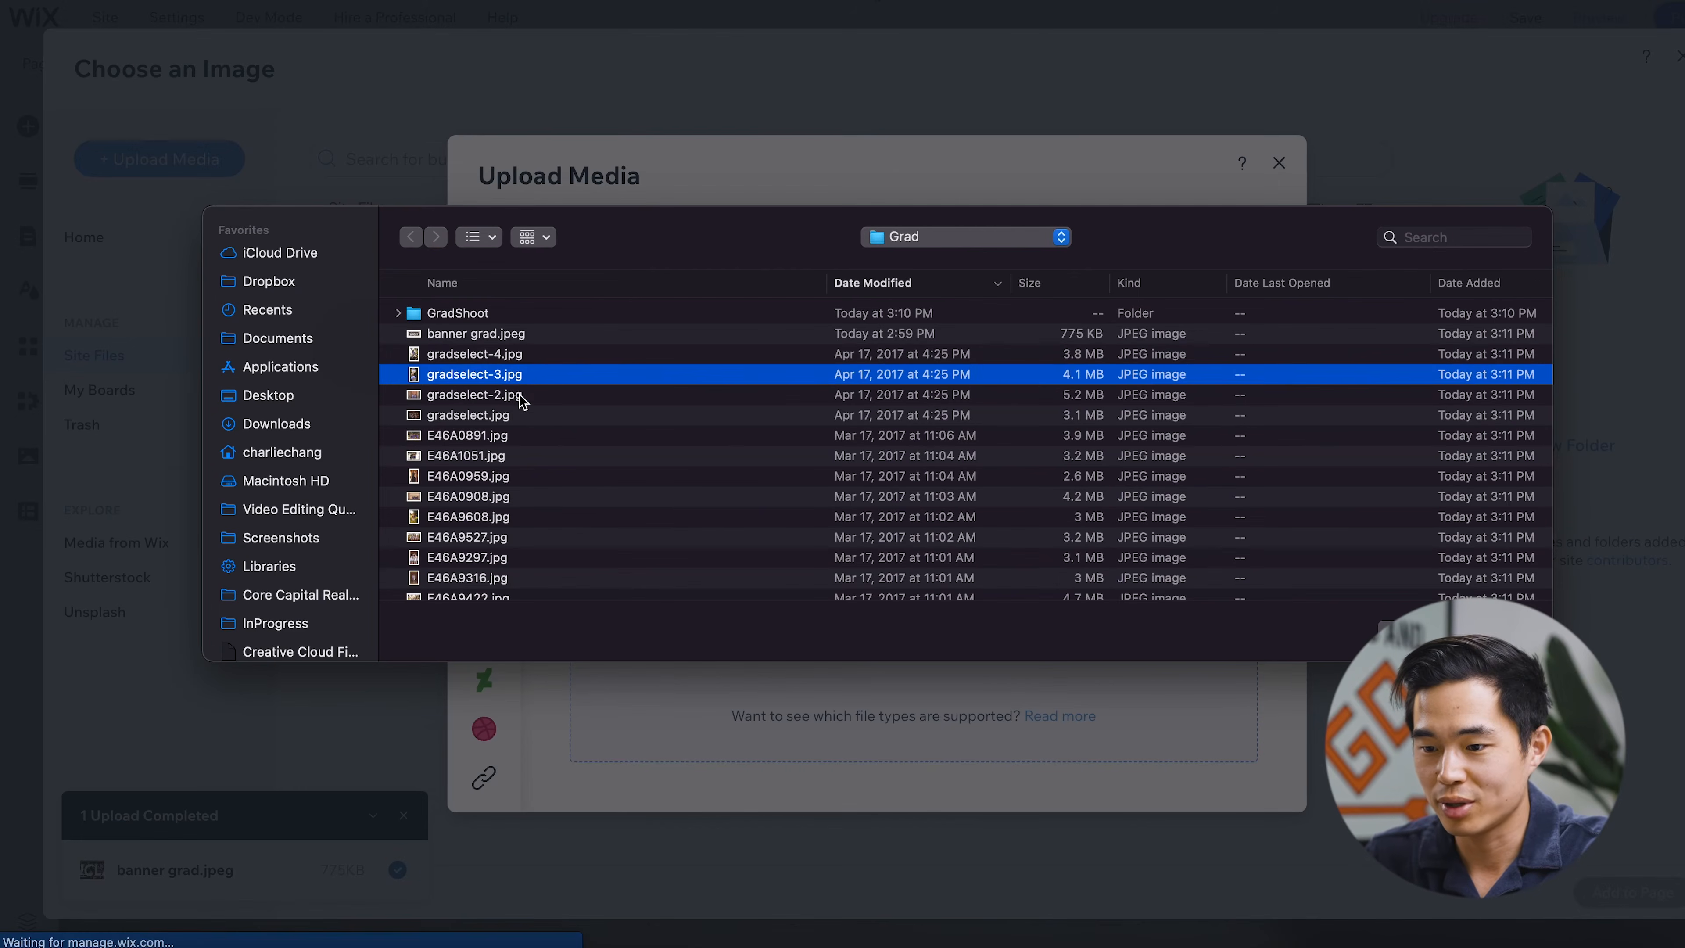
click(526, 397)
key(space)
key(space)
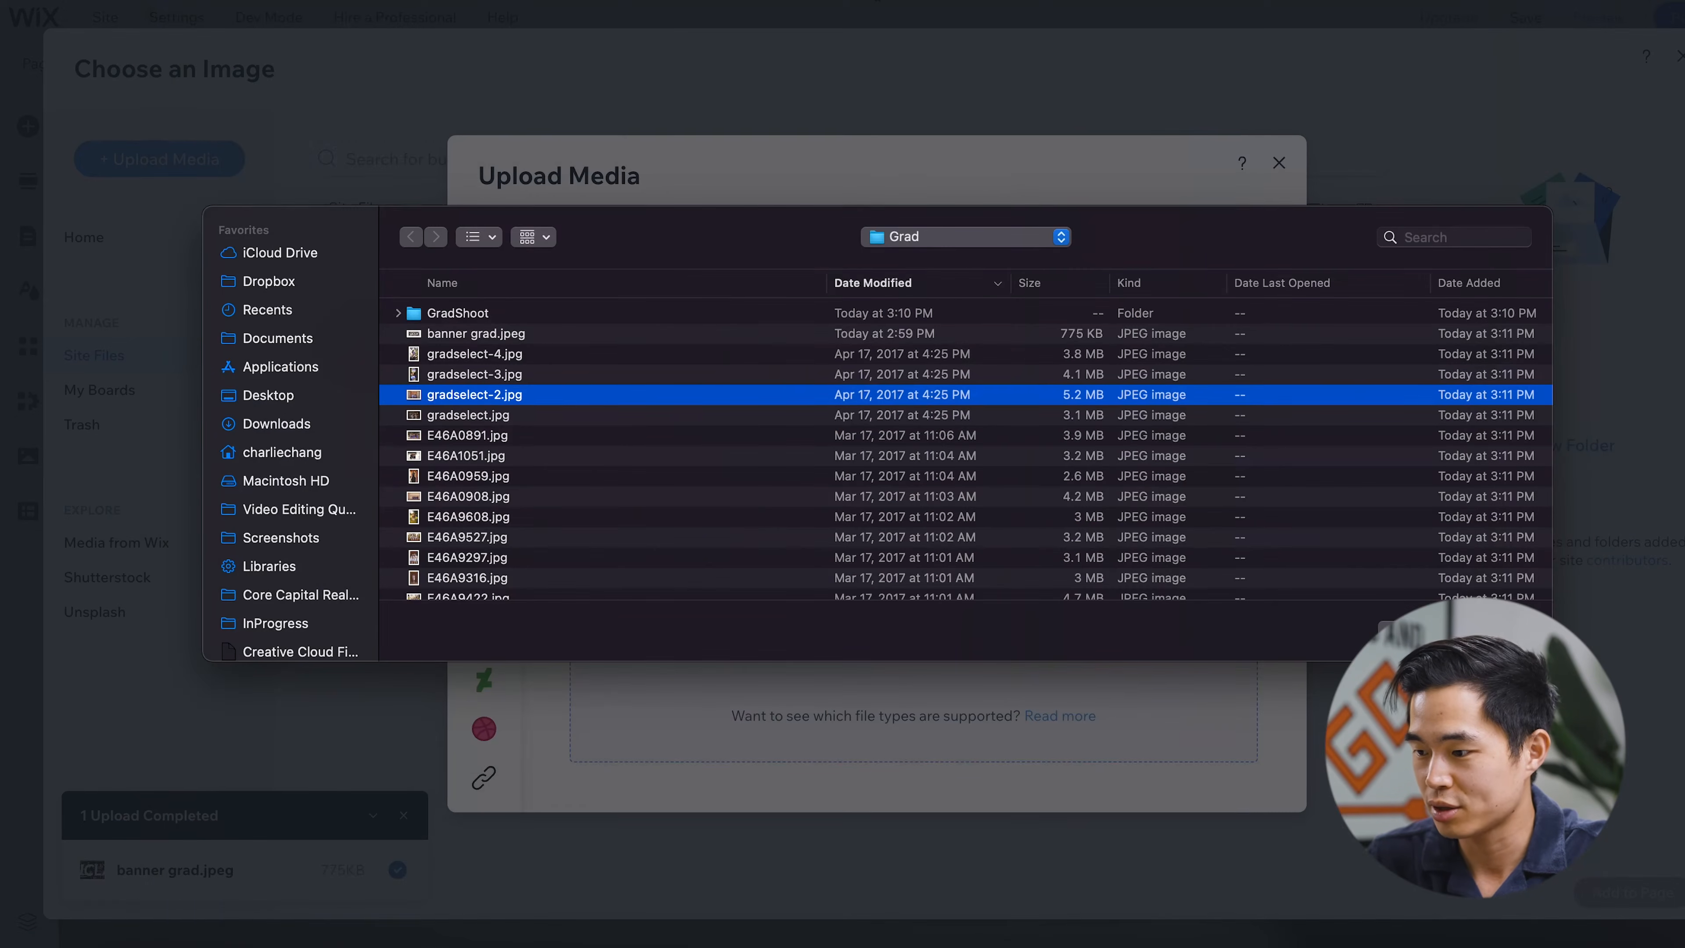
click(1501, 629)
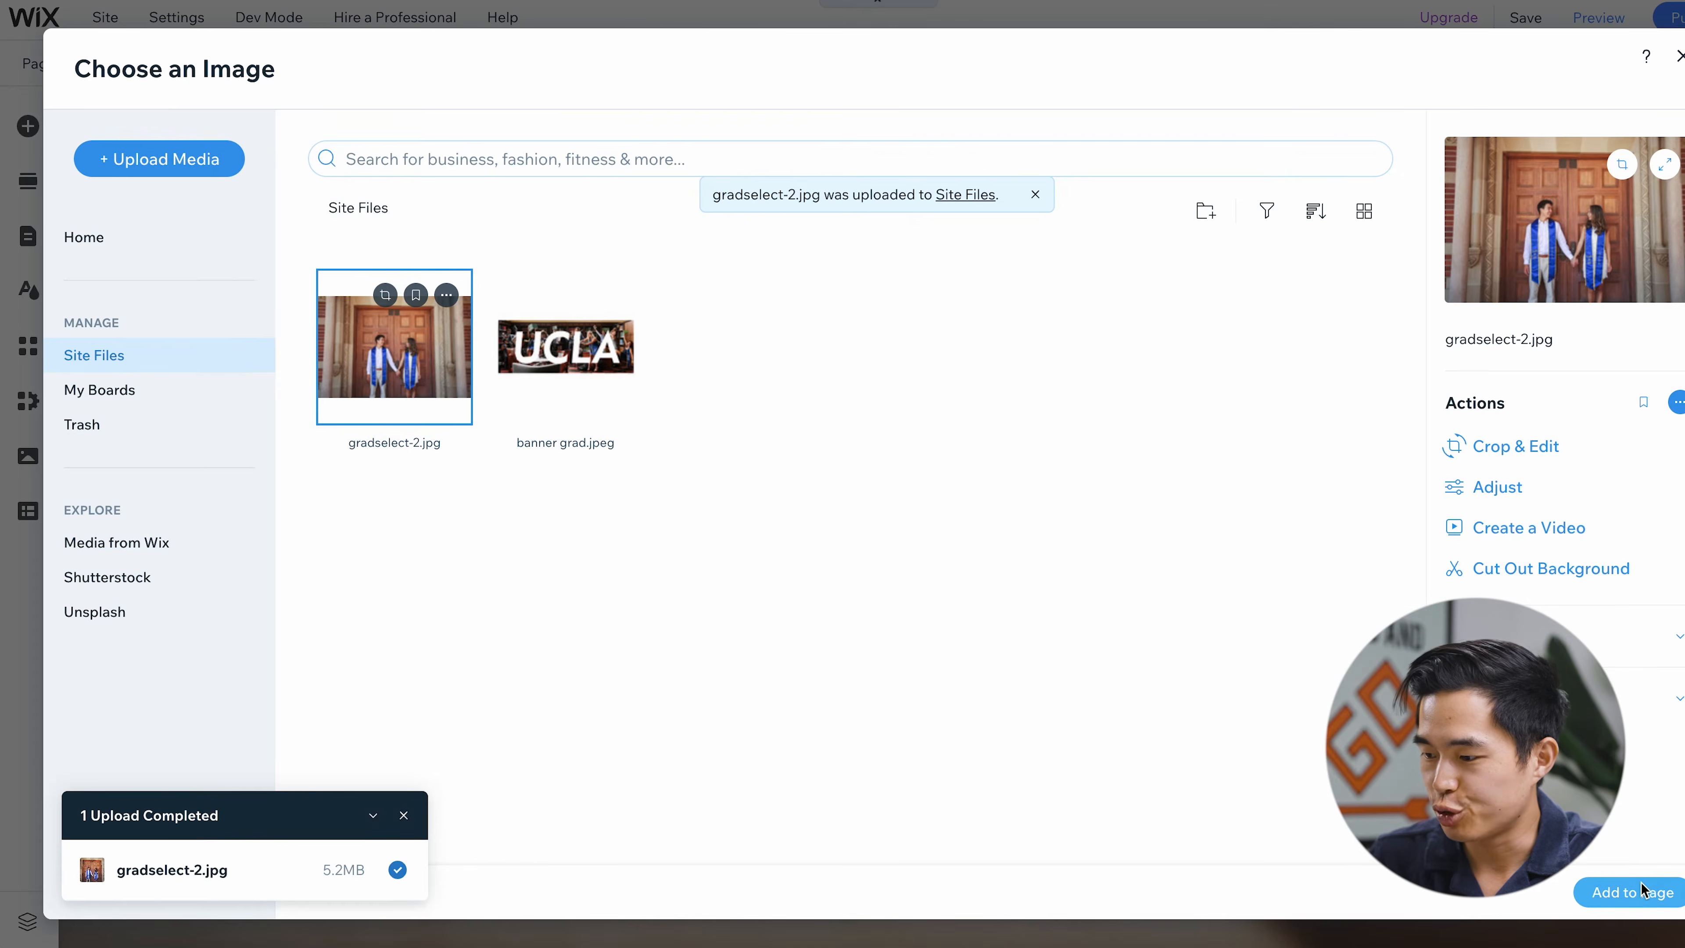
click(1641, 890)
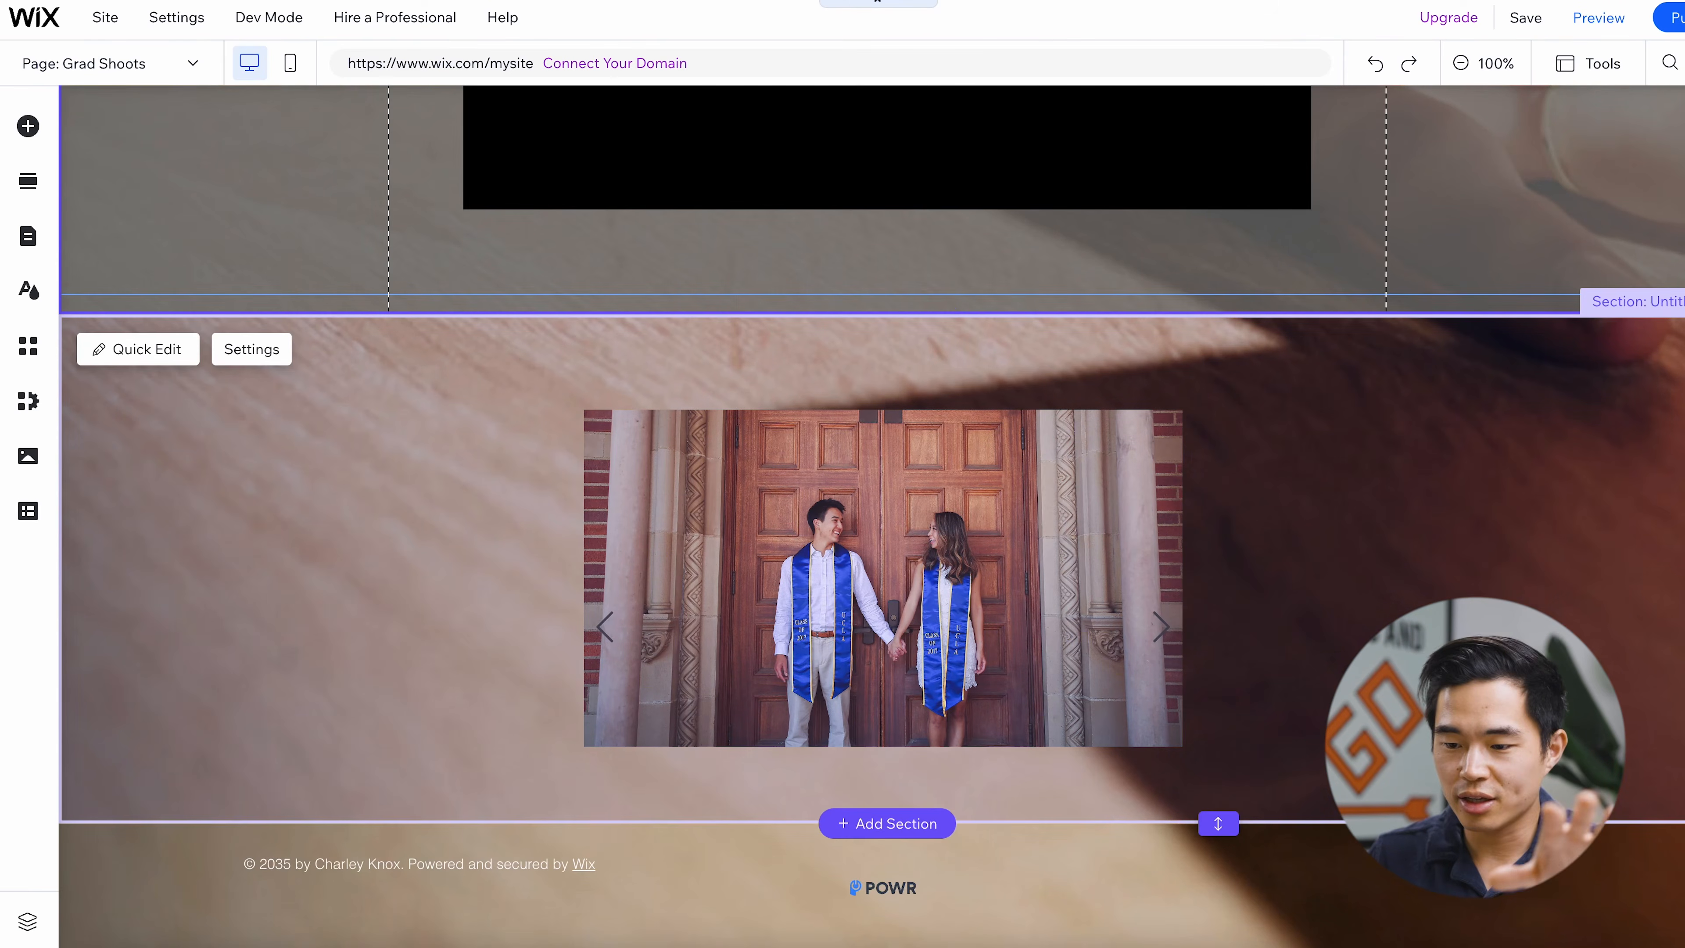
Step: Switch the editor to the mobile version, skipping the introduction, and review the Grad Shoots page's mobile layout
scroll(871, 517, up, 12)
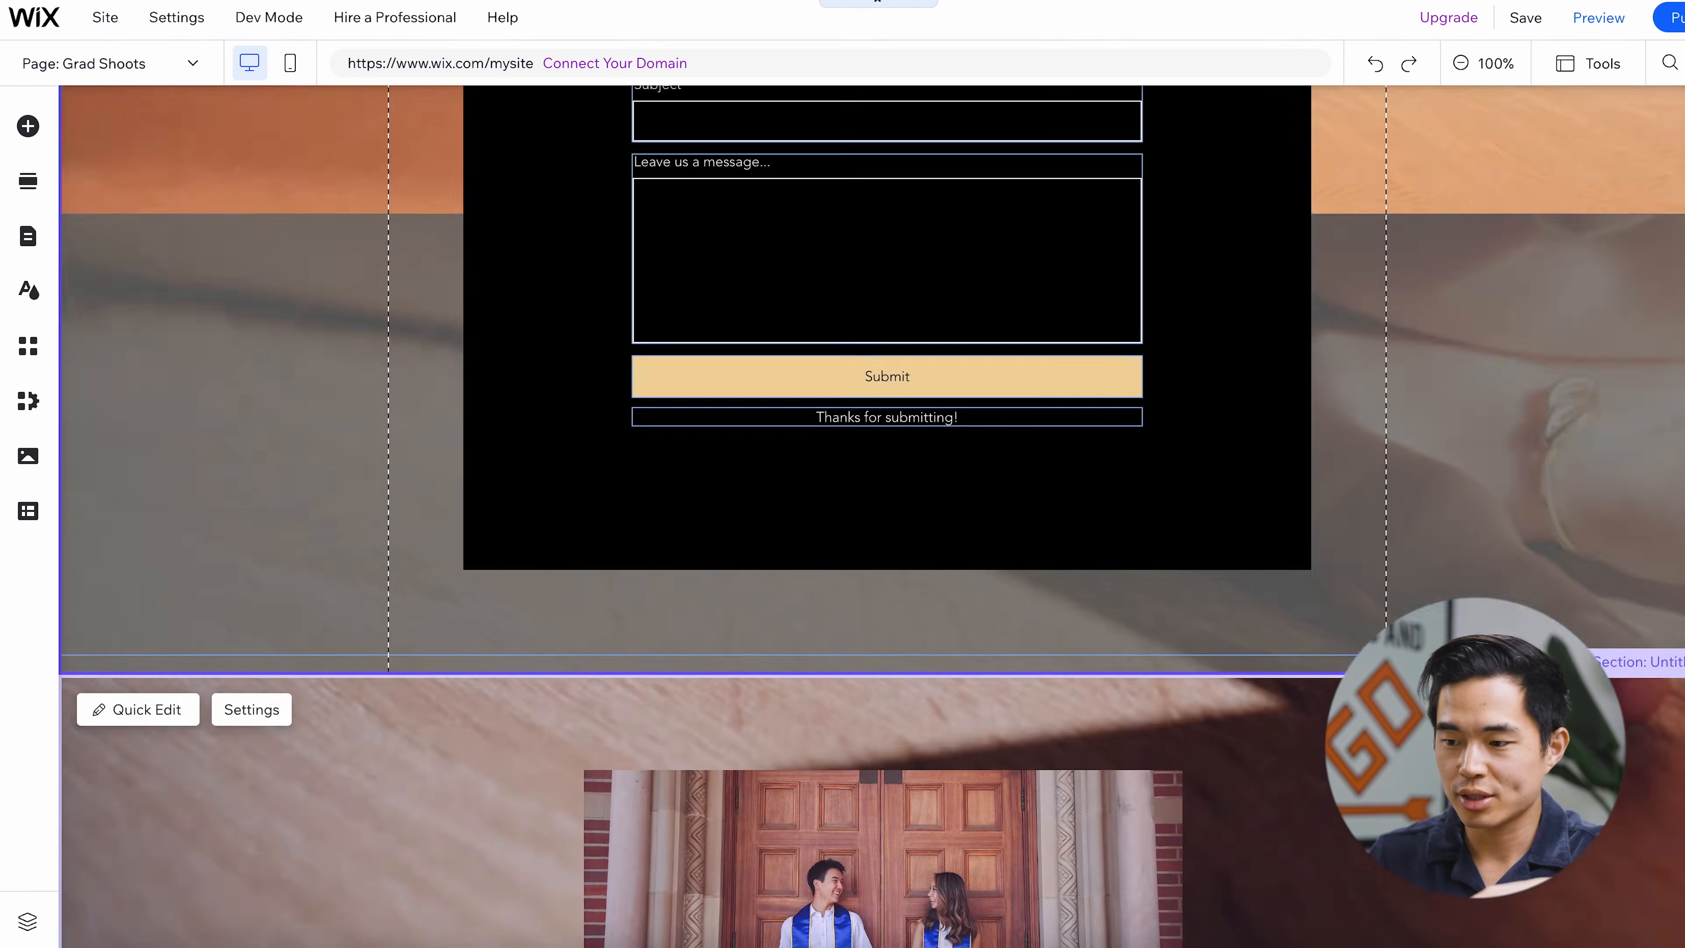
scroll(871, 517, up, 10)
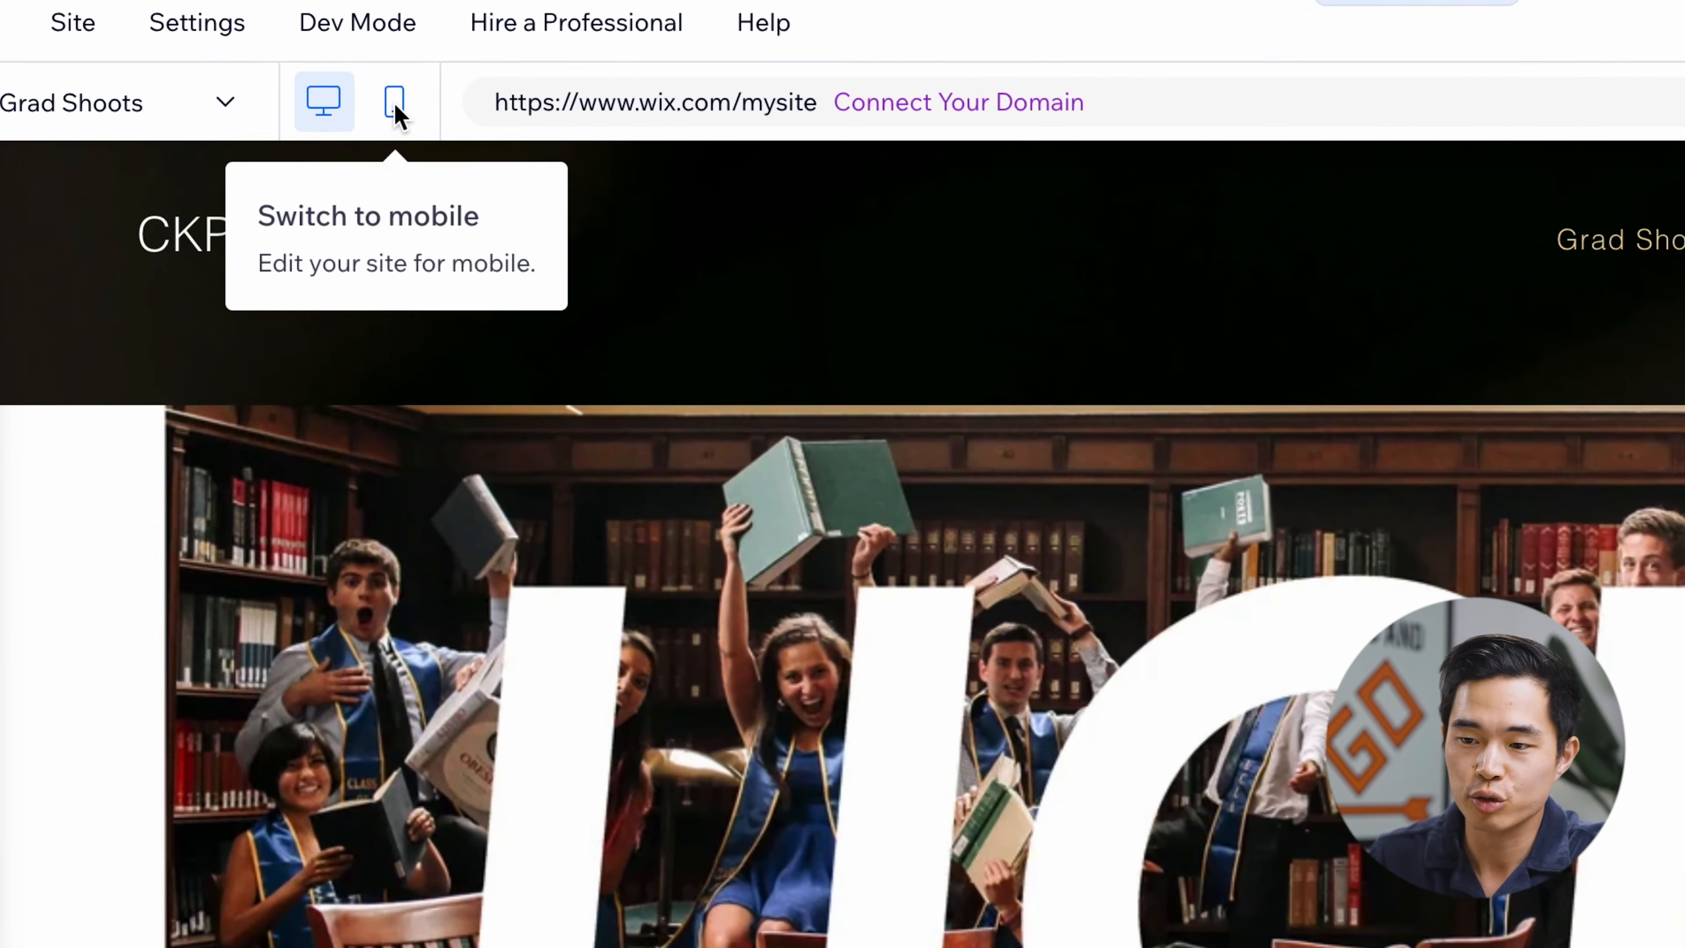
click(395, 104)
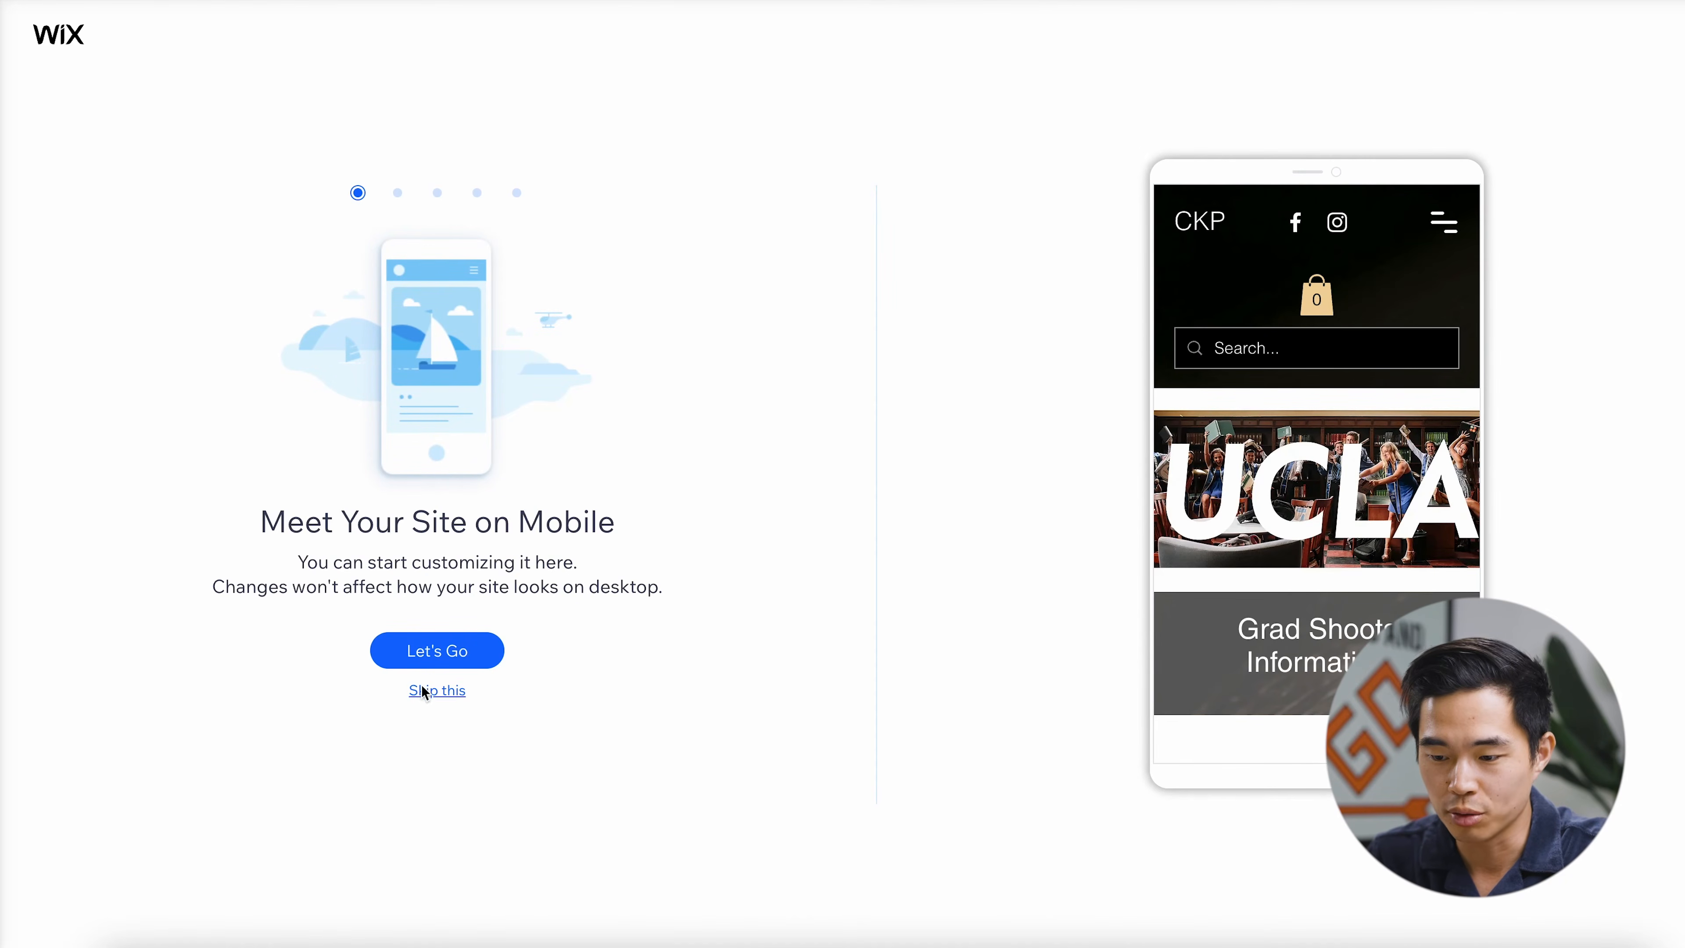
click(437, 690)
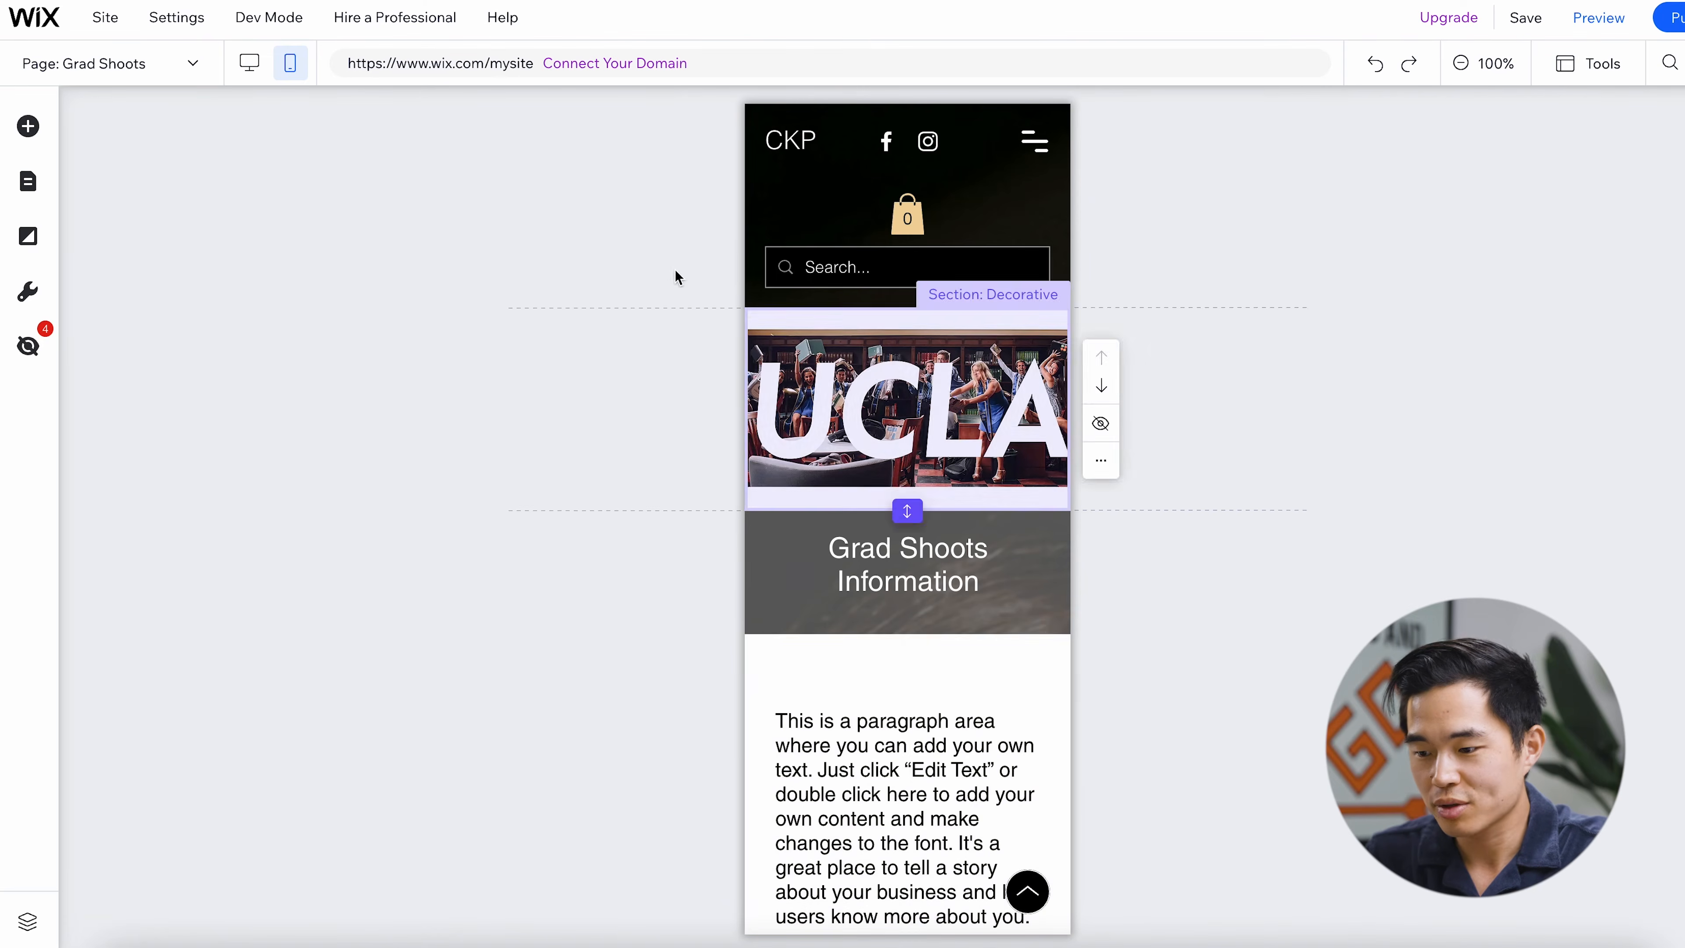
scroll(966, 684, down, 3)
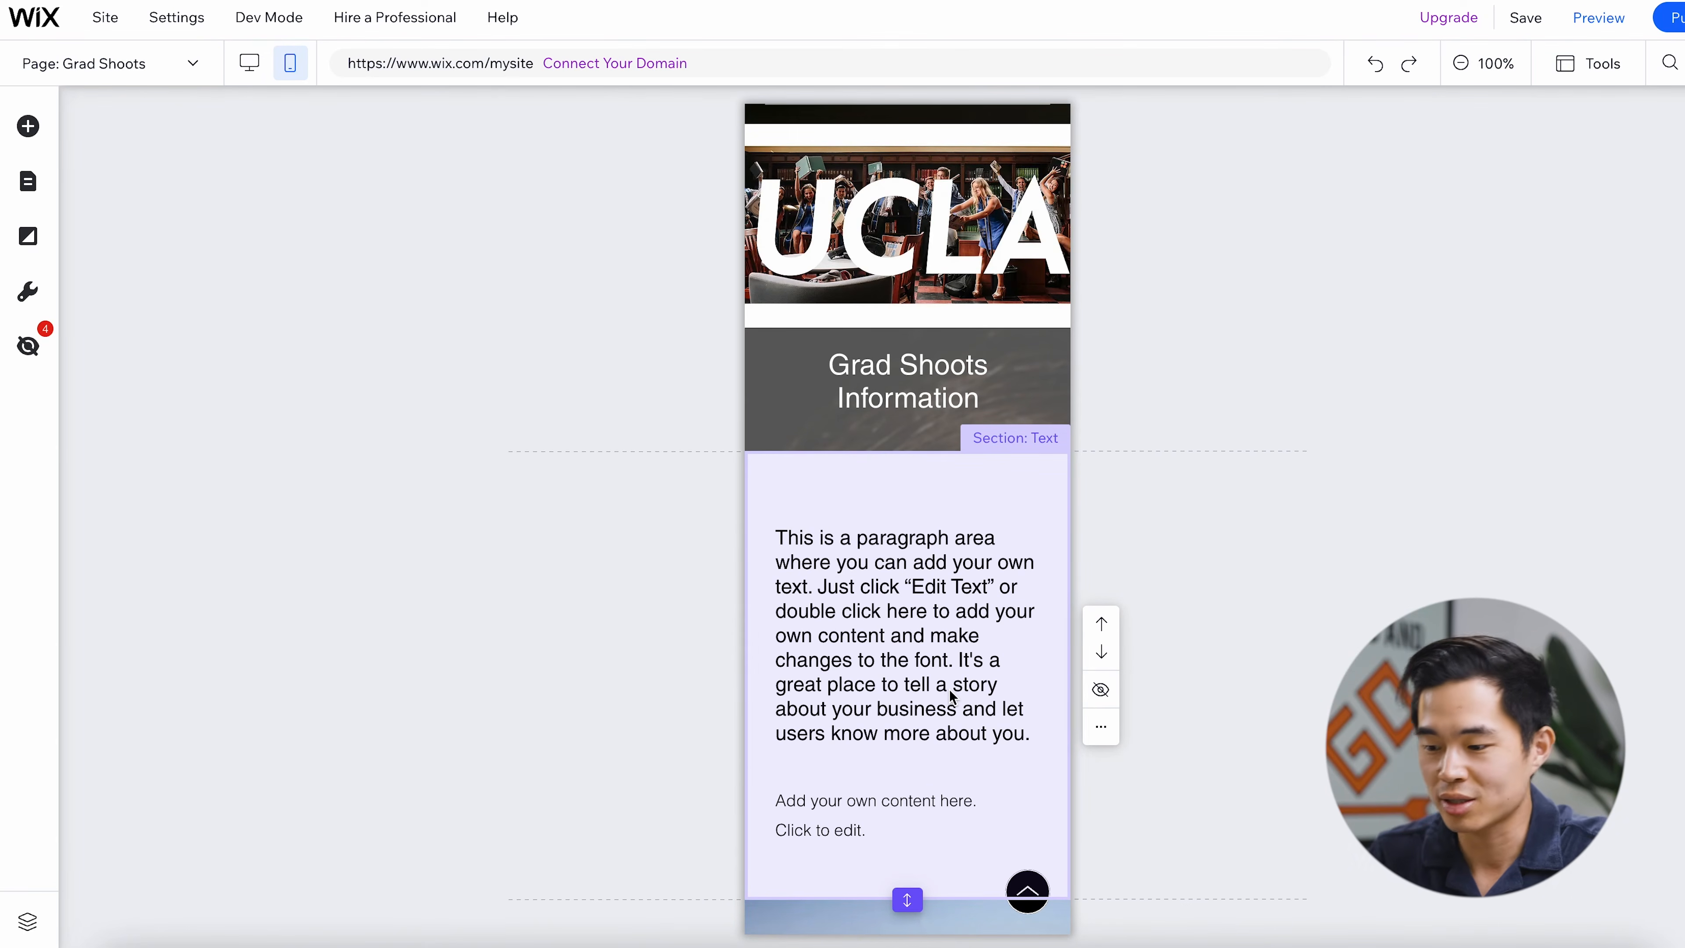
scroll(949, 689, down, 5)
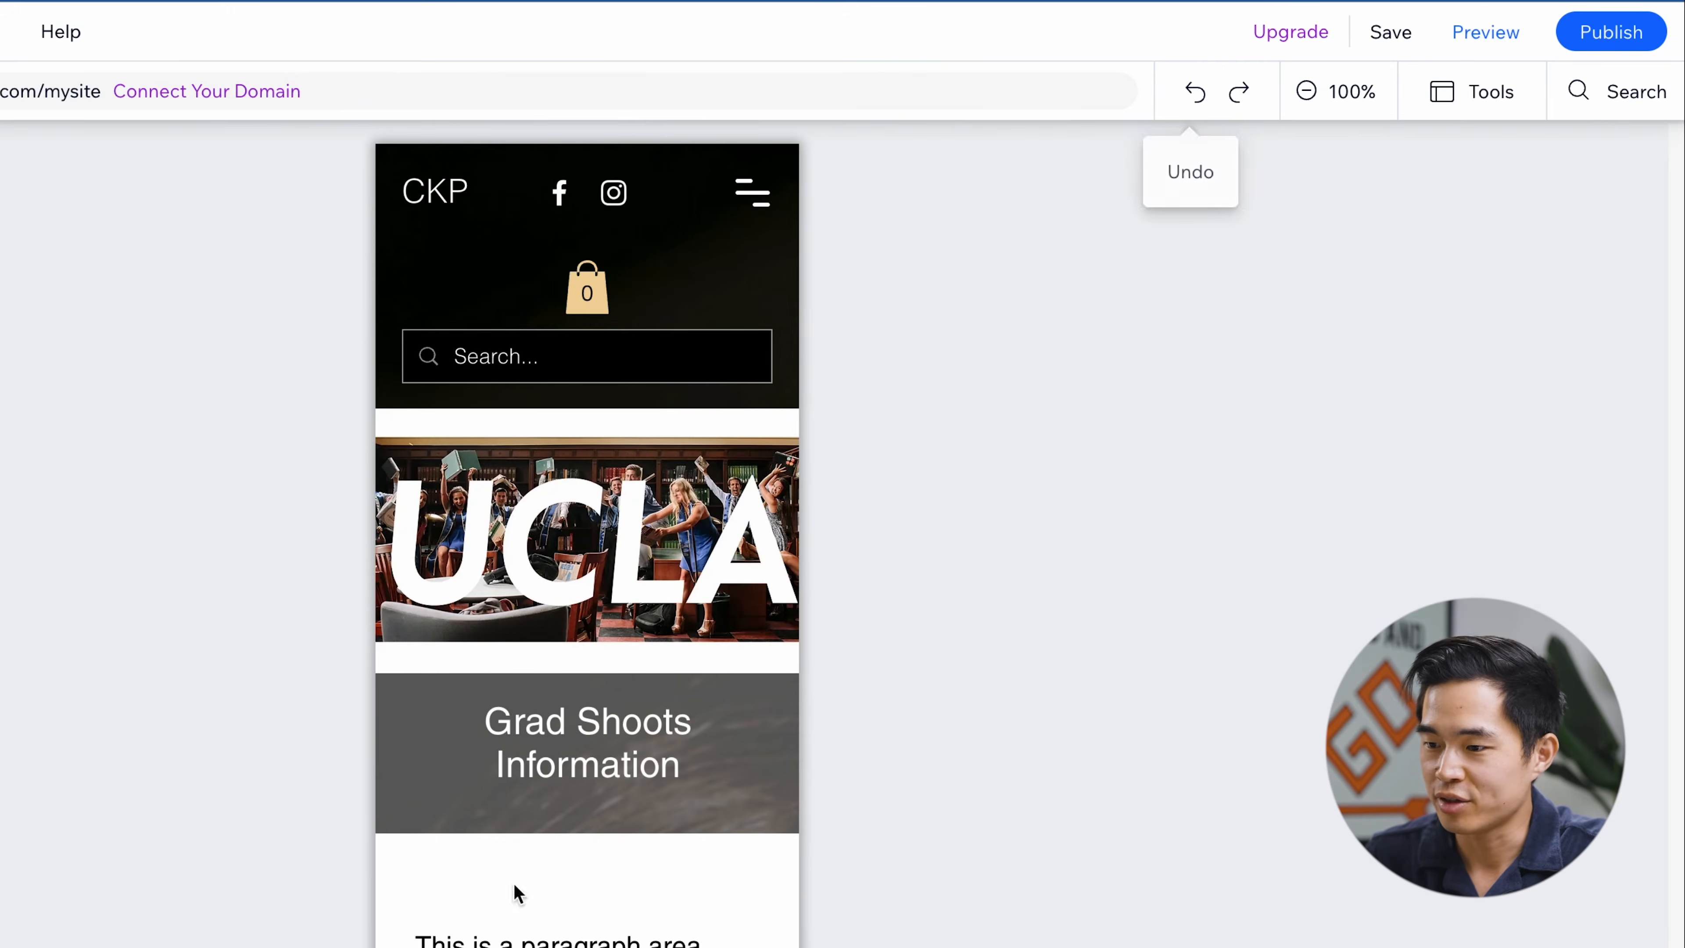
Step: Publish the site
click(1619, 32)
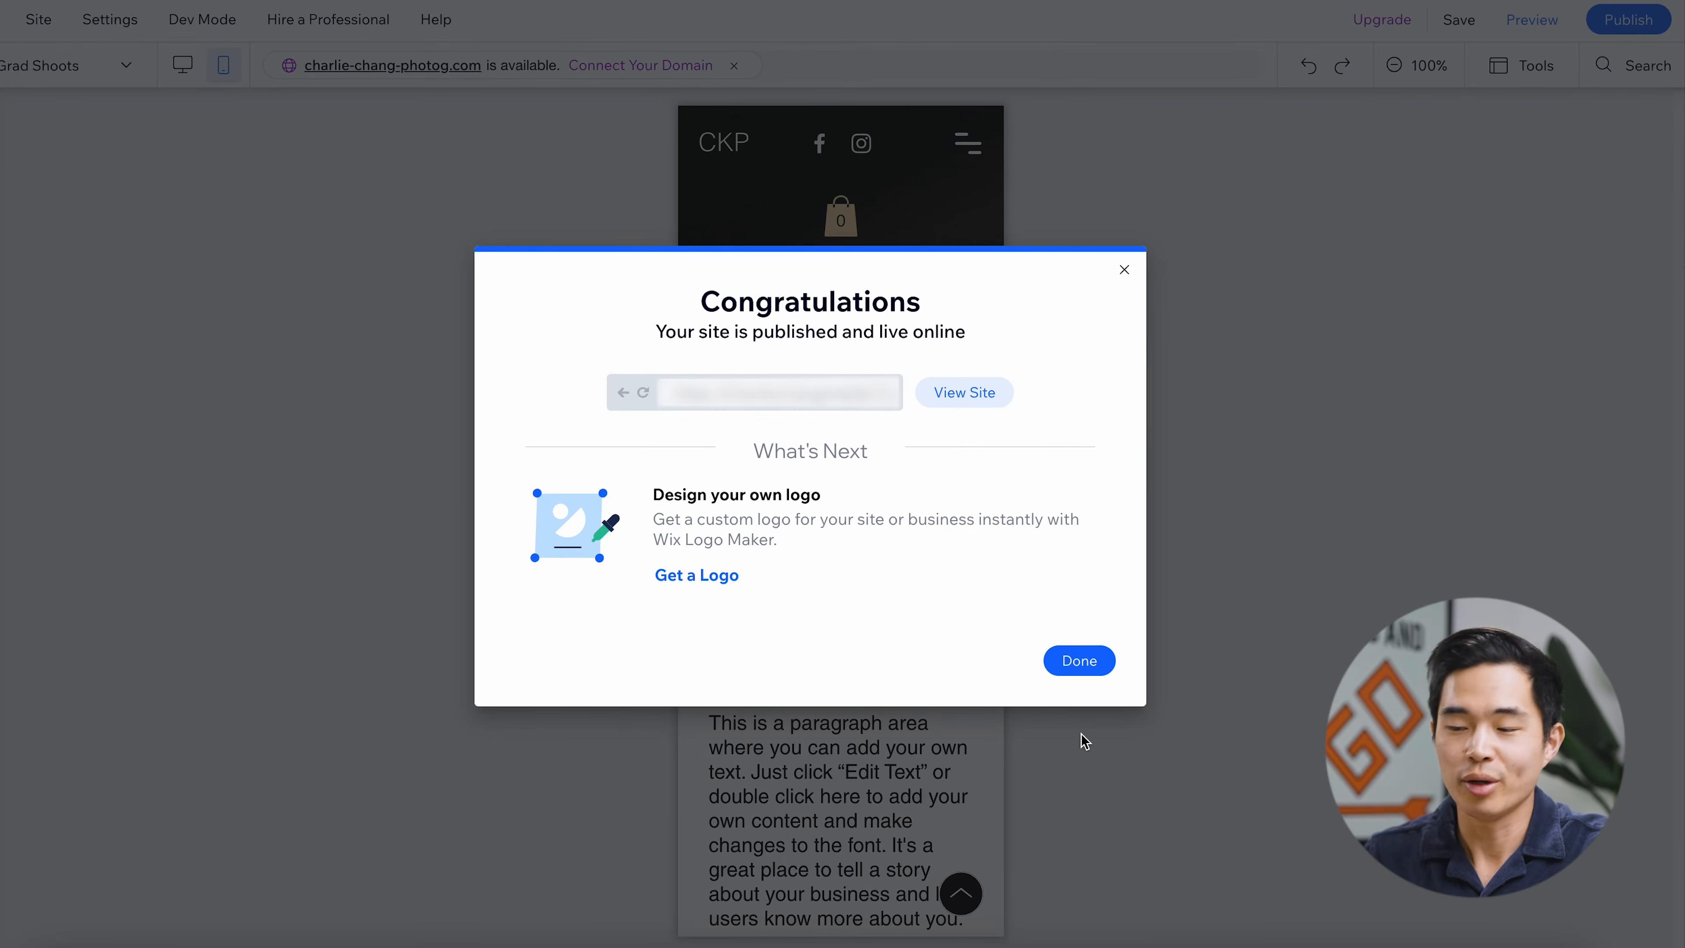